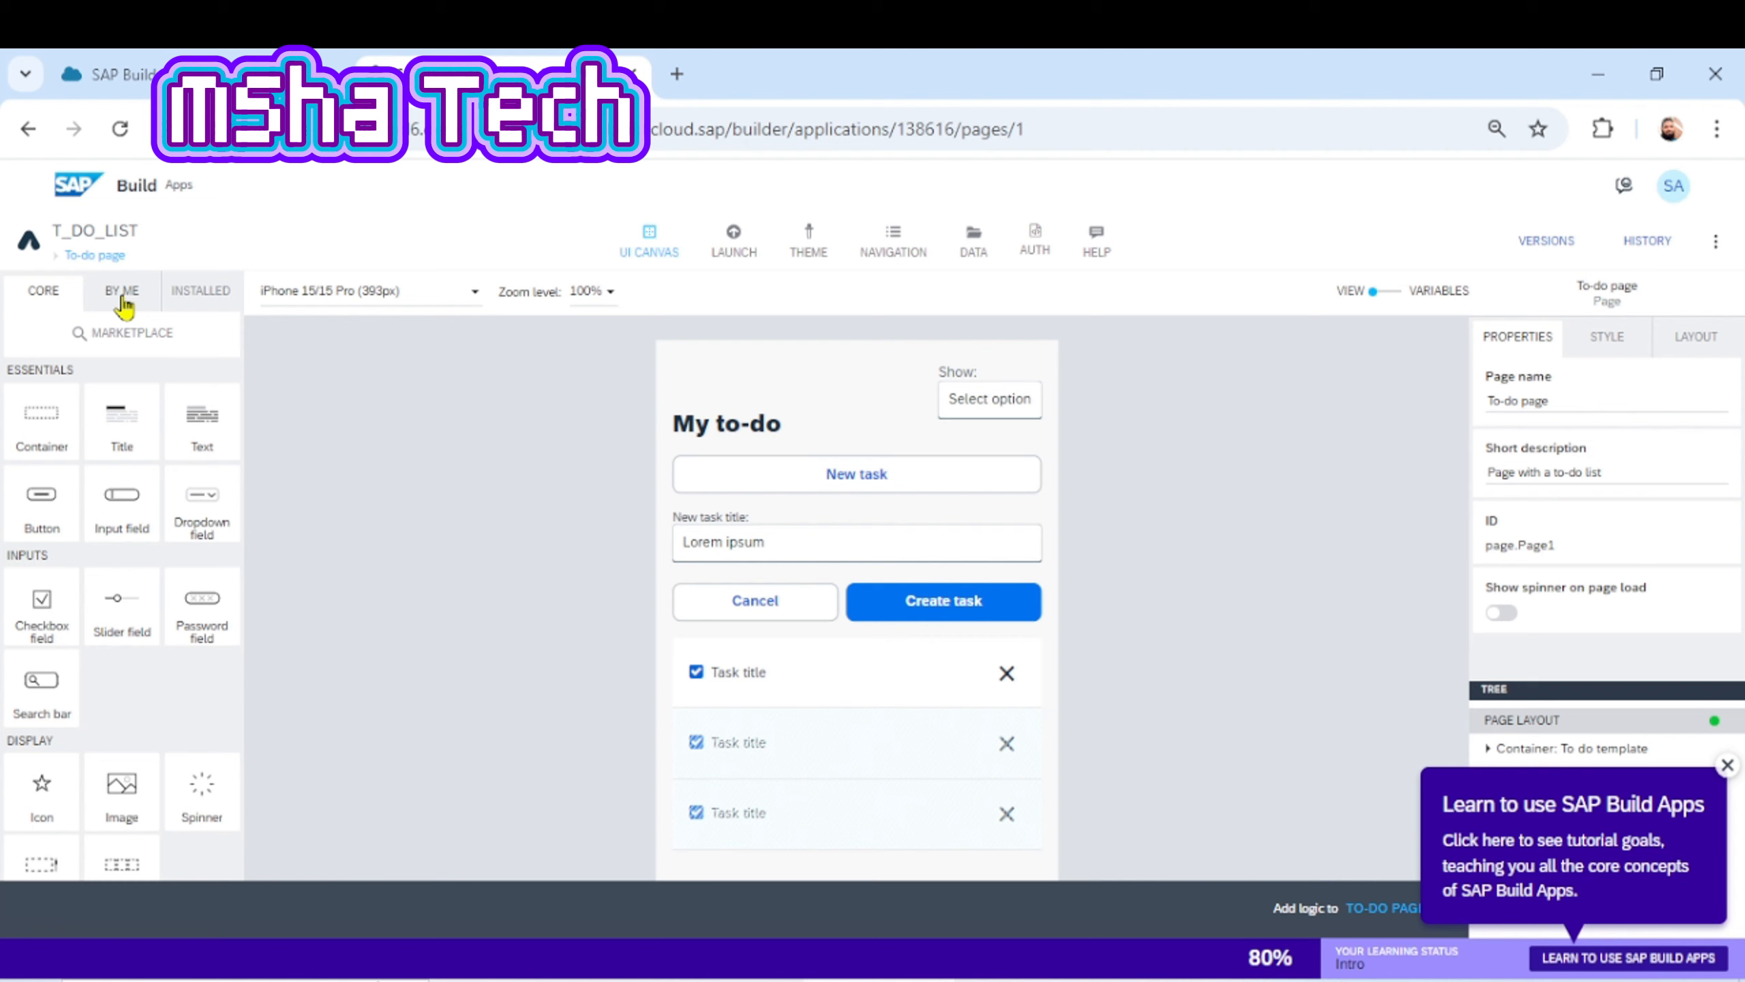
- Look through the components created by me and the list of installed components, from Card down to Button
{"action": "left_click", "coordinate": [122, 297]}
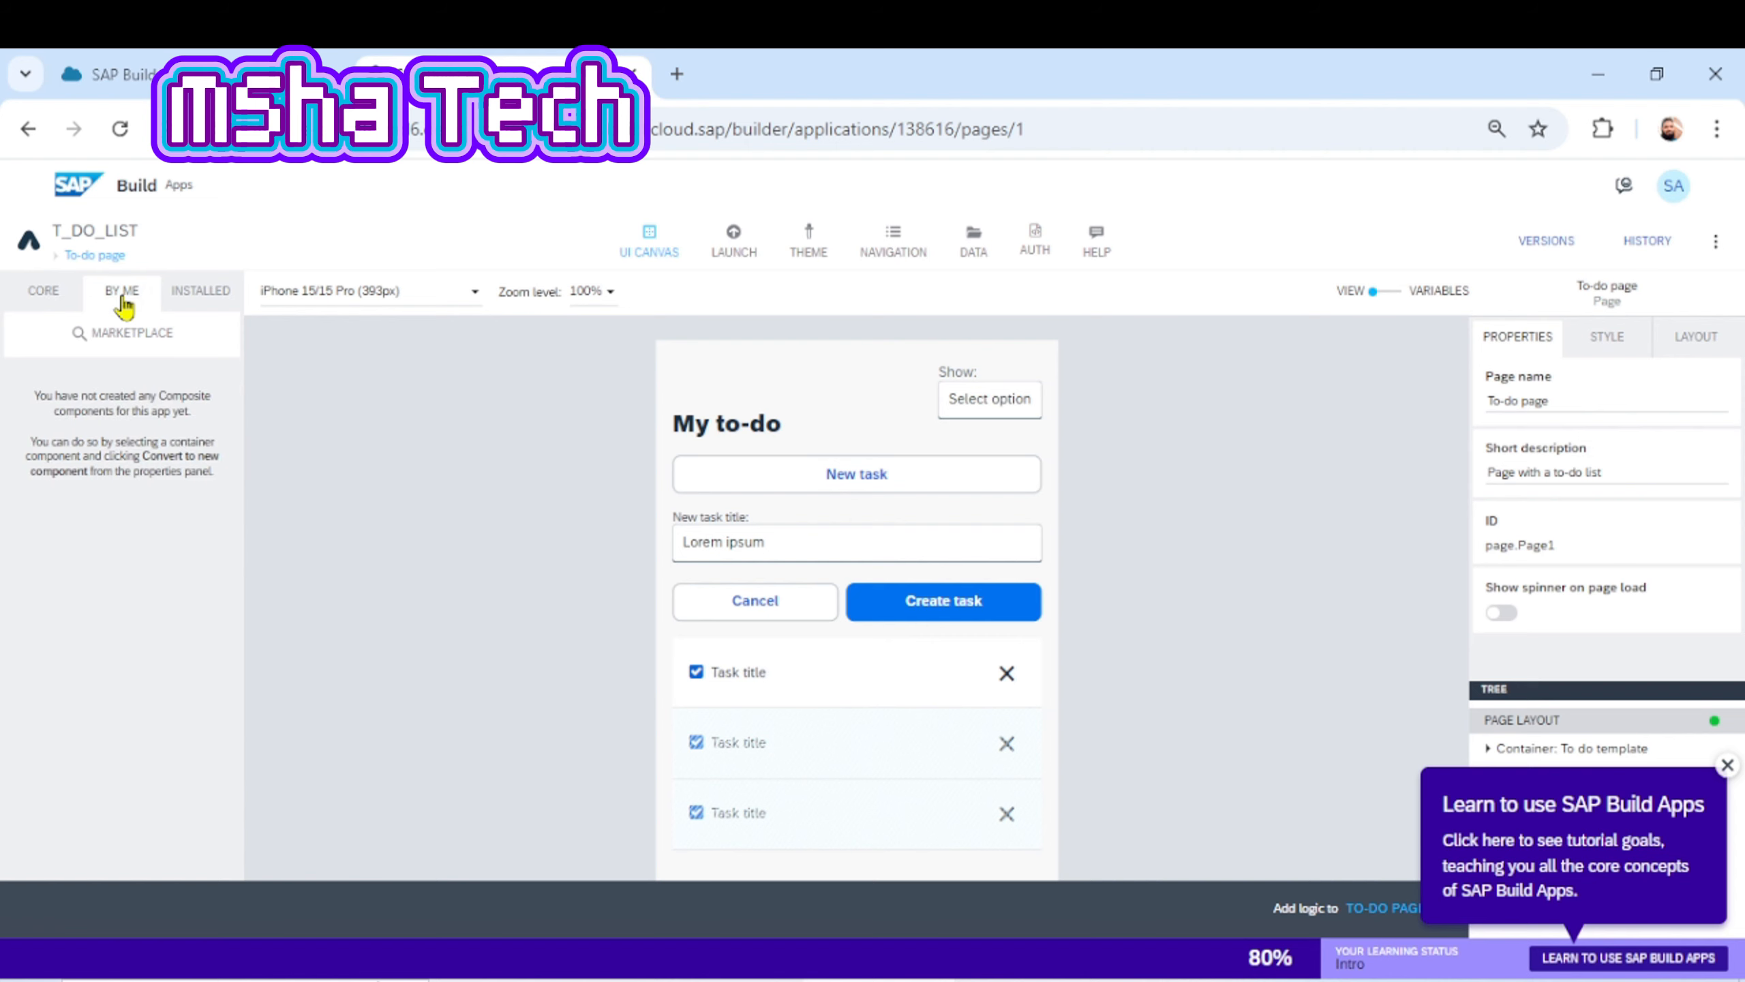
{"action": "left_click", "coordinate": [206, 292]}
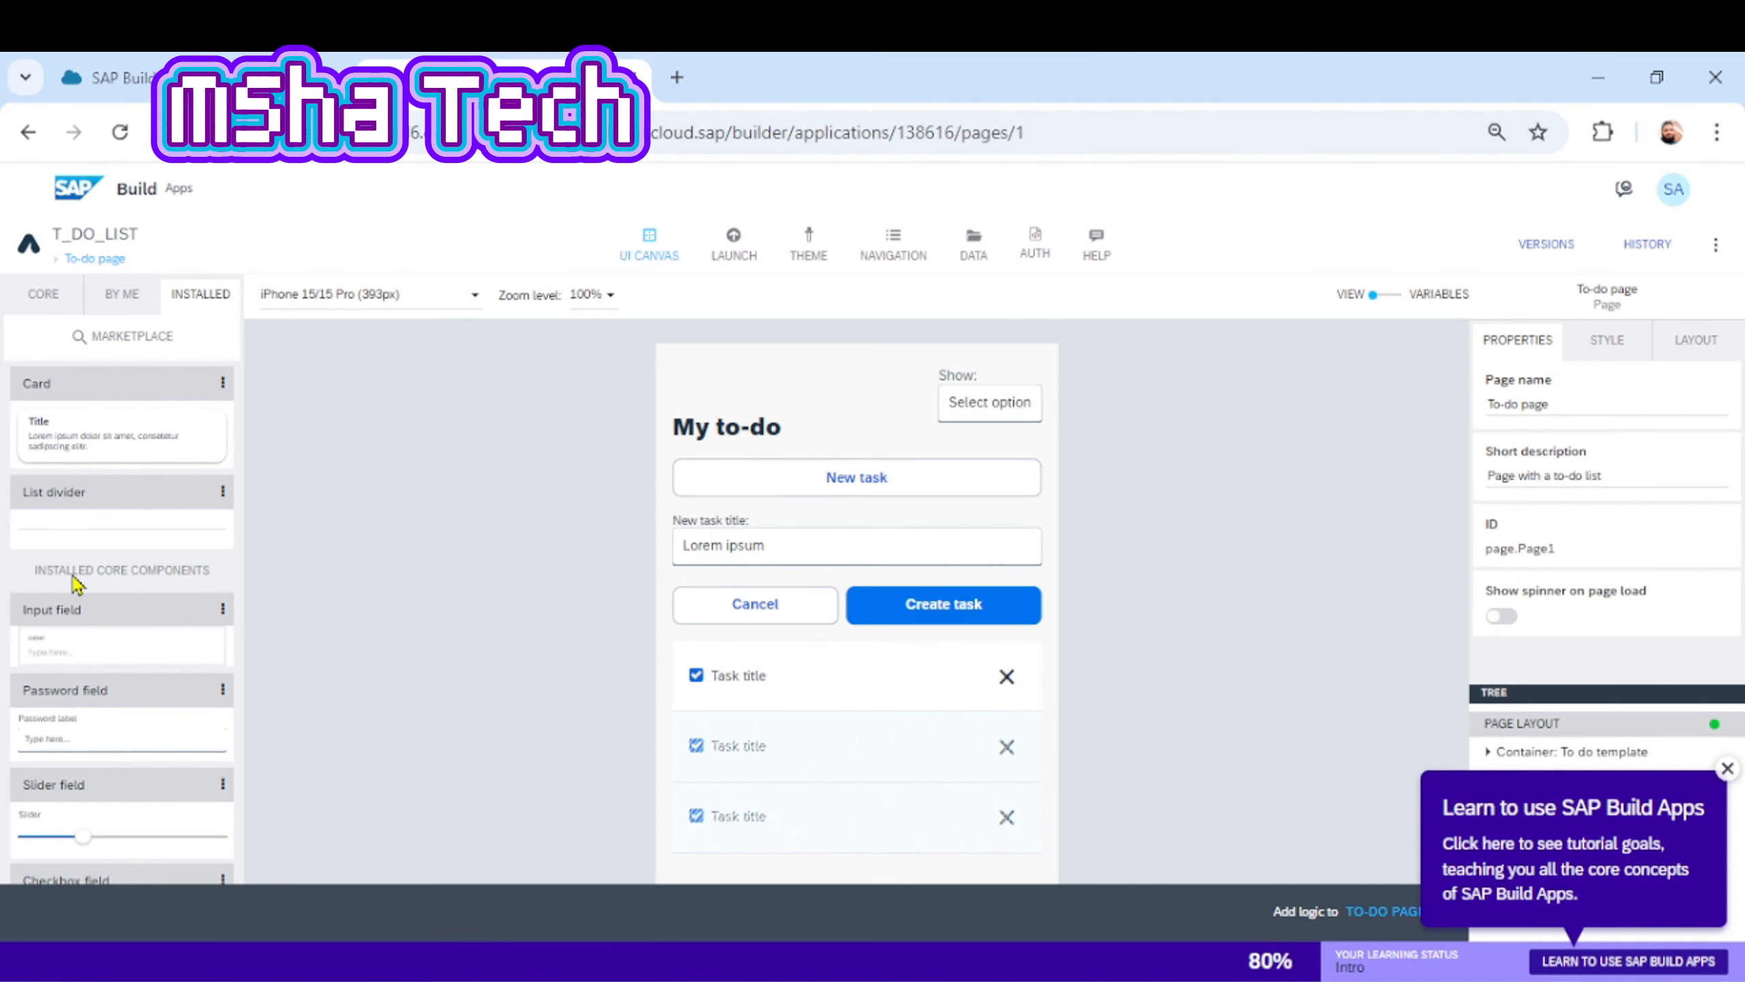
{"action": "scroll", "coordinate": [130, 741], "scroll_direction": "down", "scroll_amount": 5}
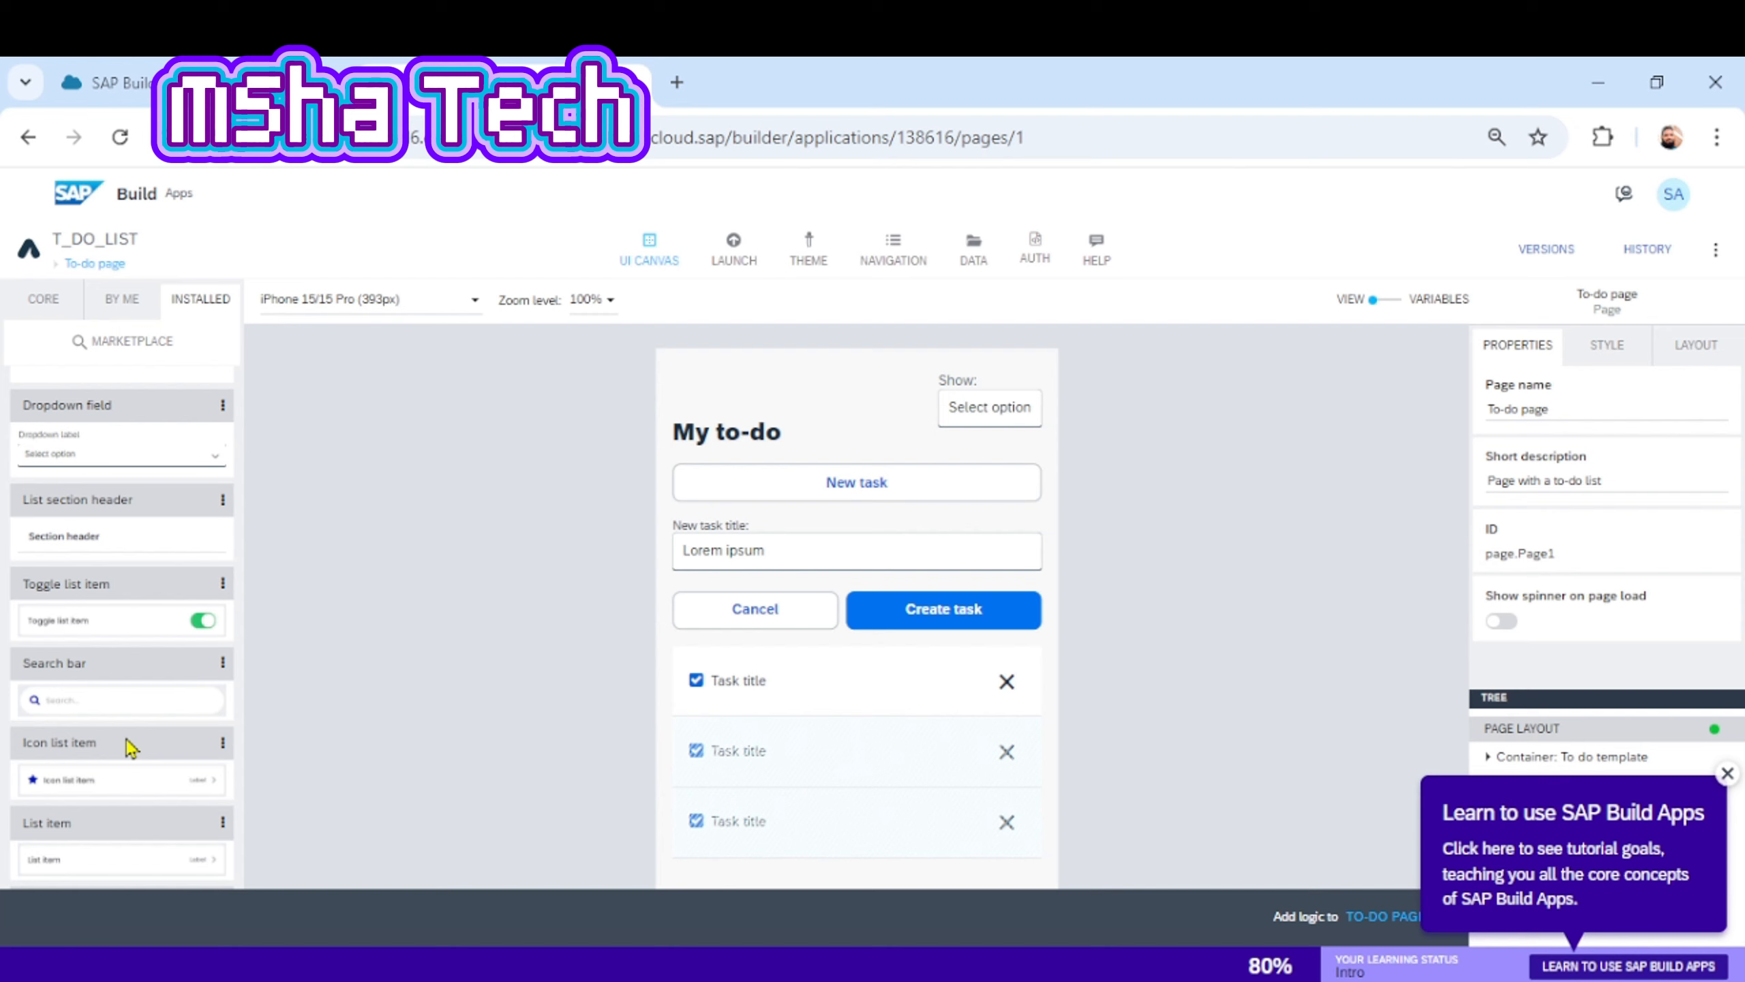
{"action": "scroll", "coordinate": [130, 748], "scroll_direction": "down", "scroll_amount": 1}
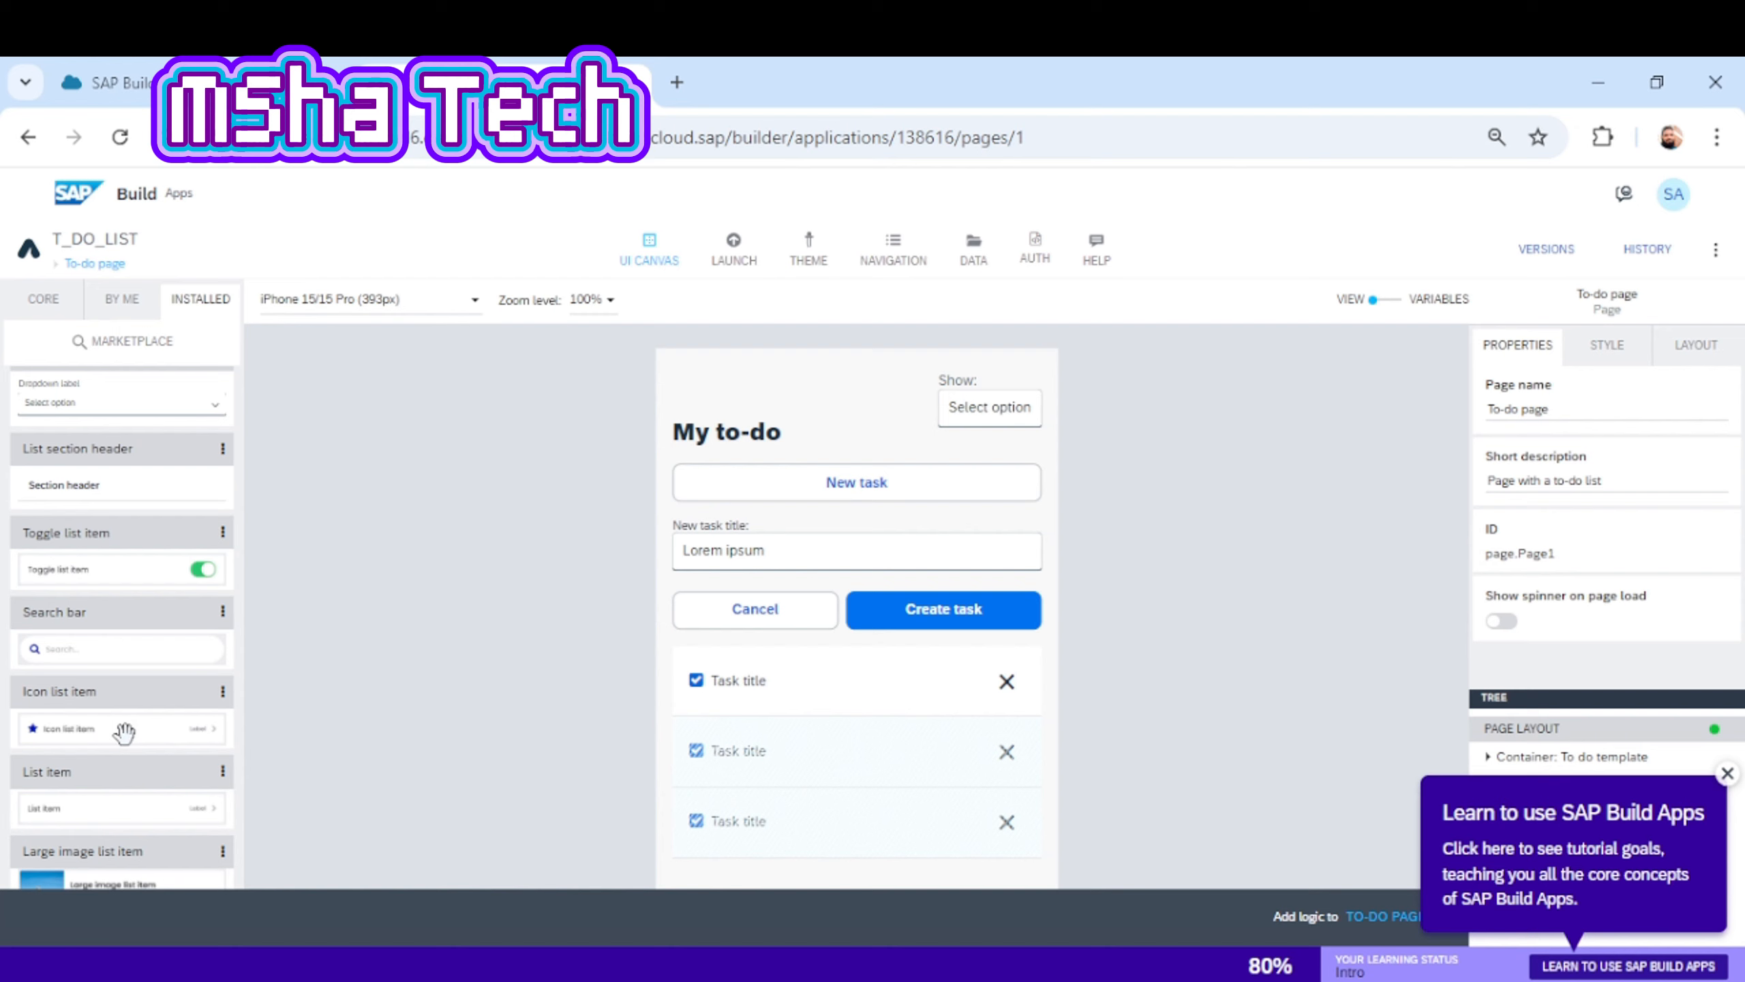
{"action": "scroll", "coordinate": [127, 742], "scroll_direction": "down", "scroll_amount": 4}
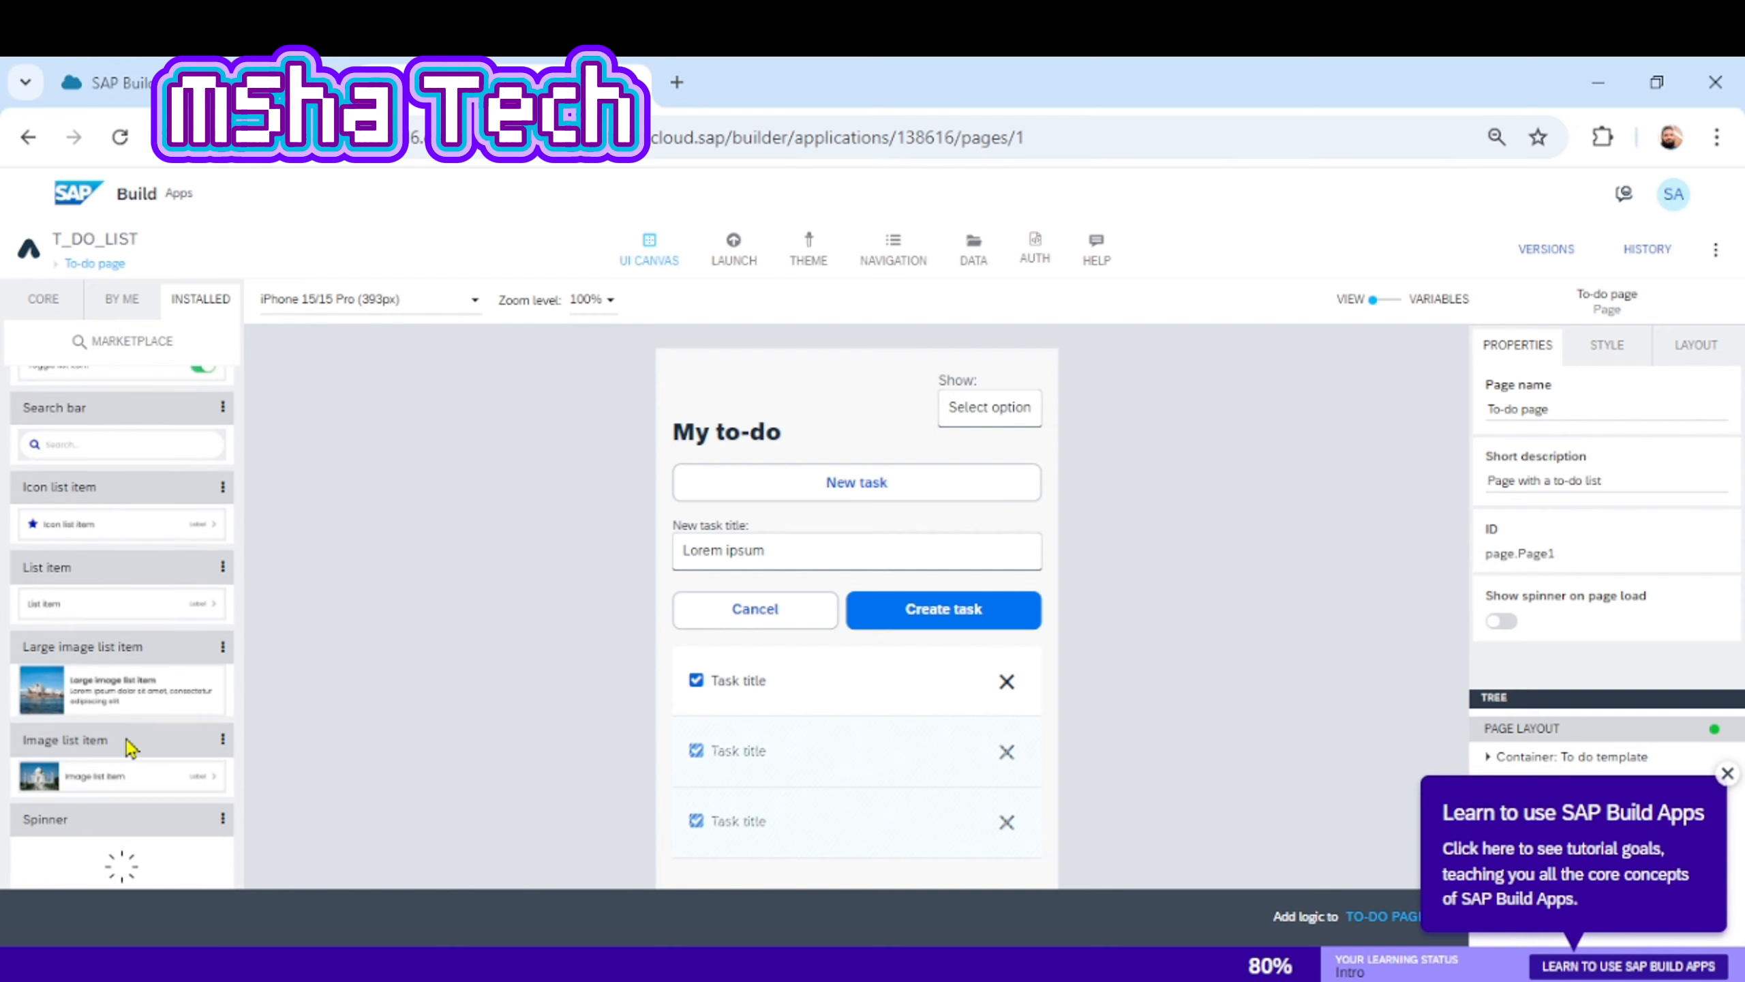
{"action": "scroll", "coordinate": [130, 748], "scroll_direction": "down", "scroll_amount": 3}
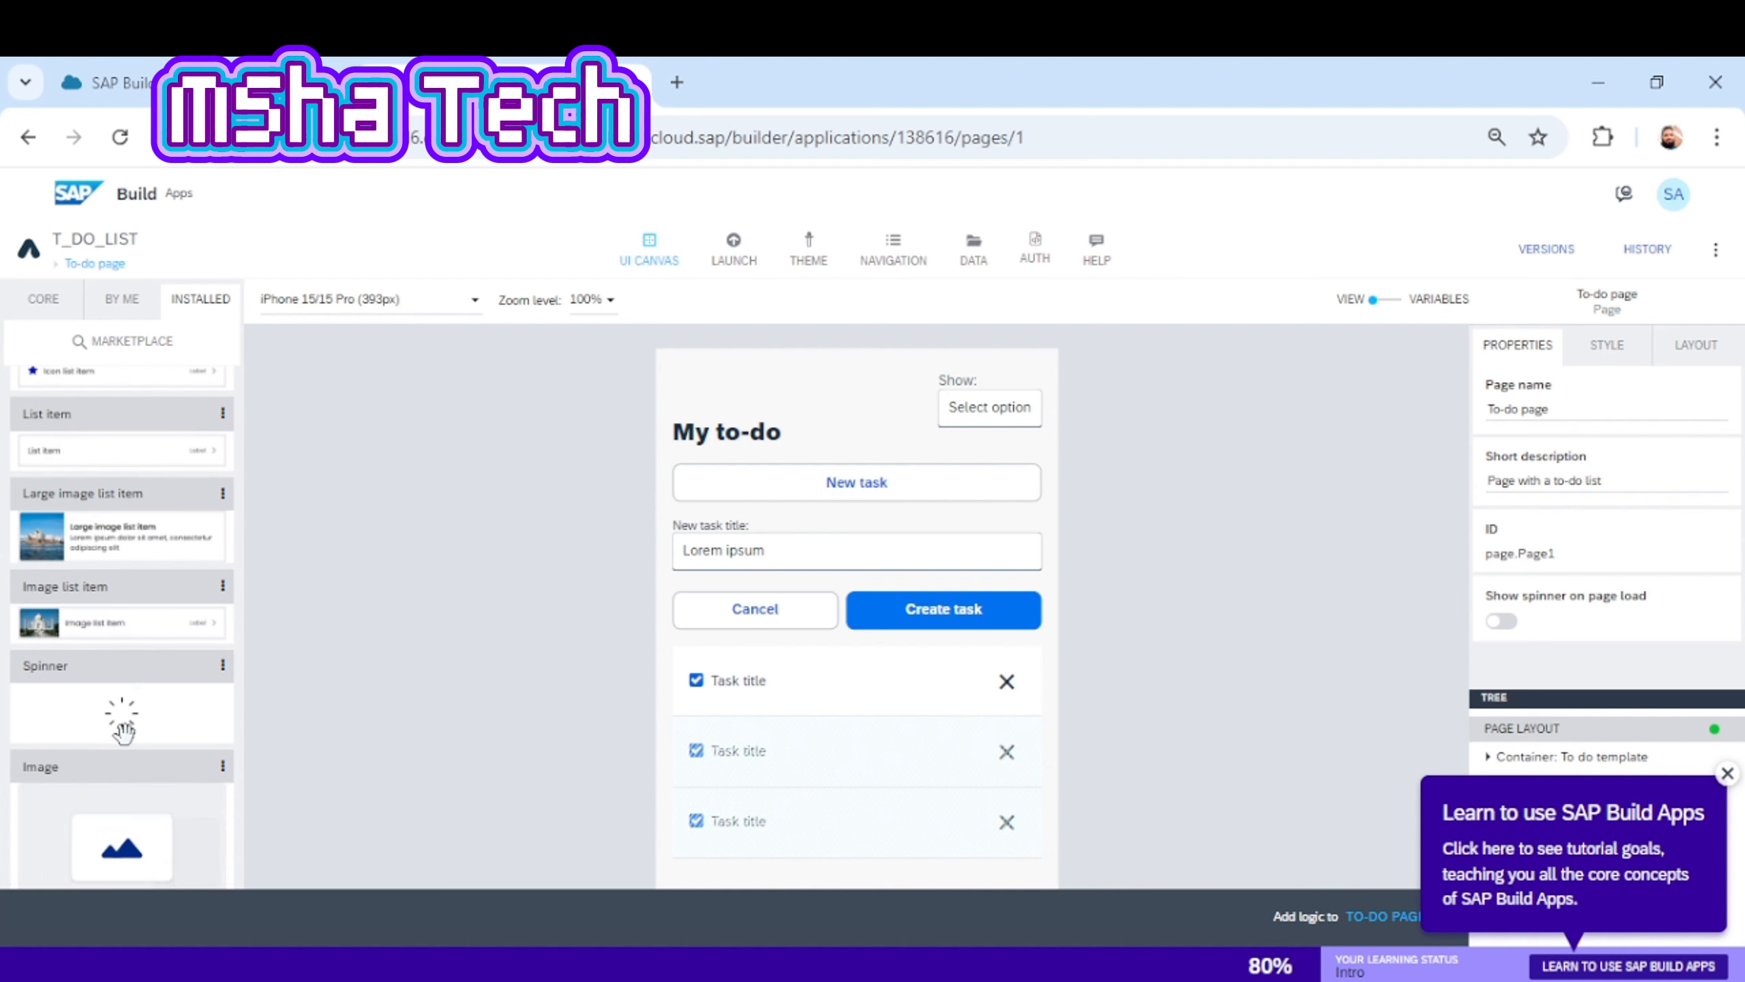
{"action": "scroll", "coordinate": [122, 732], "scroll_direction": "down", "scroll_amount": 2}
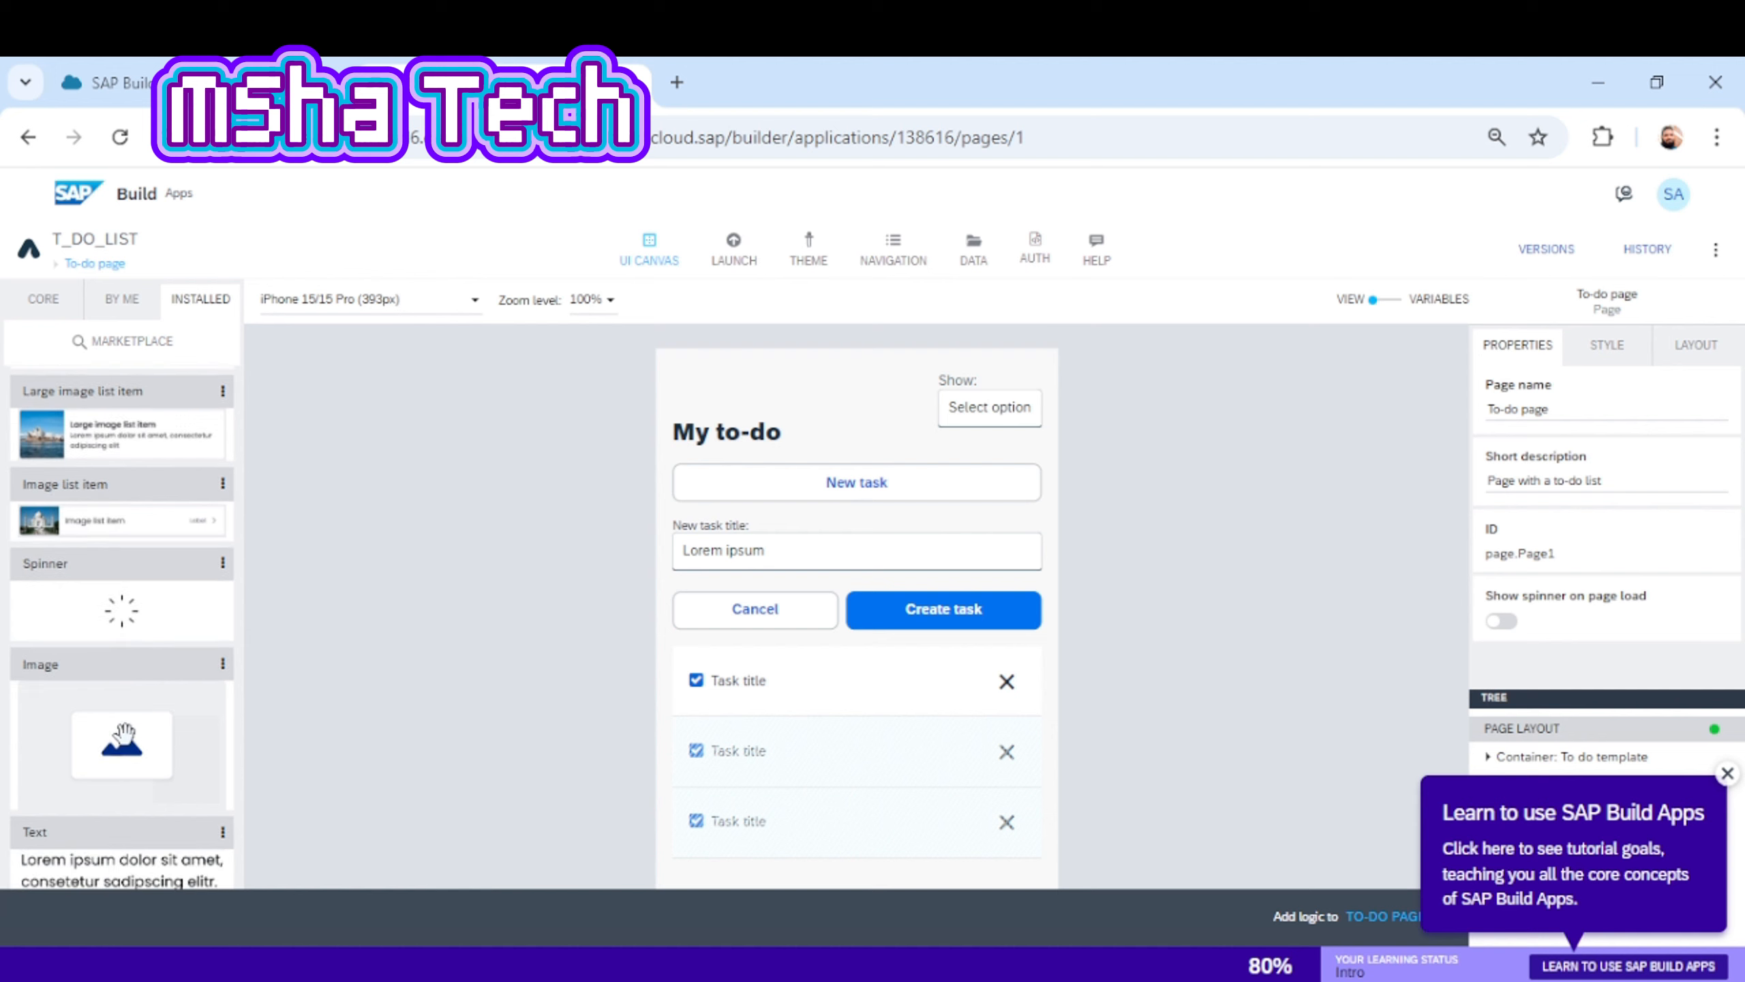
{"action": "scroll", "coordinate": [122, 735], "scroll_direction": "down", "scroll_amount": 1}
{"action": "scroll", "coordinate": [123, 733], "scroll_direction": "down", "scroll_amount": 2}
{"action": "scroll", "coordinate": [123, 733], "scroll_direction": "down", "scroll_amount": 8}
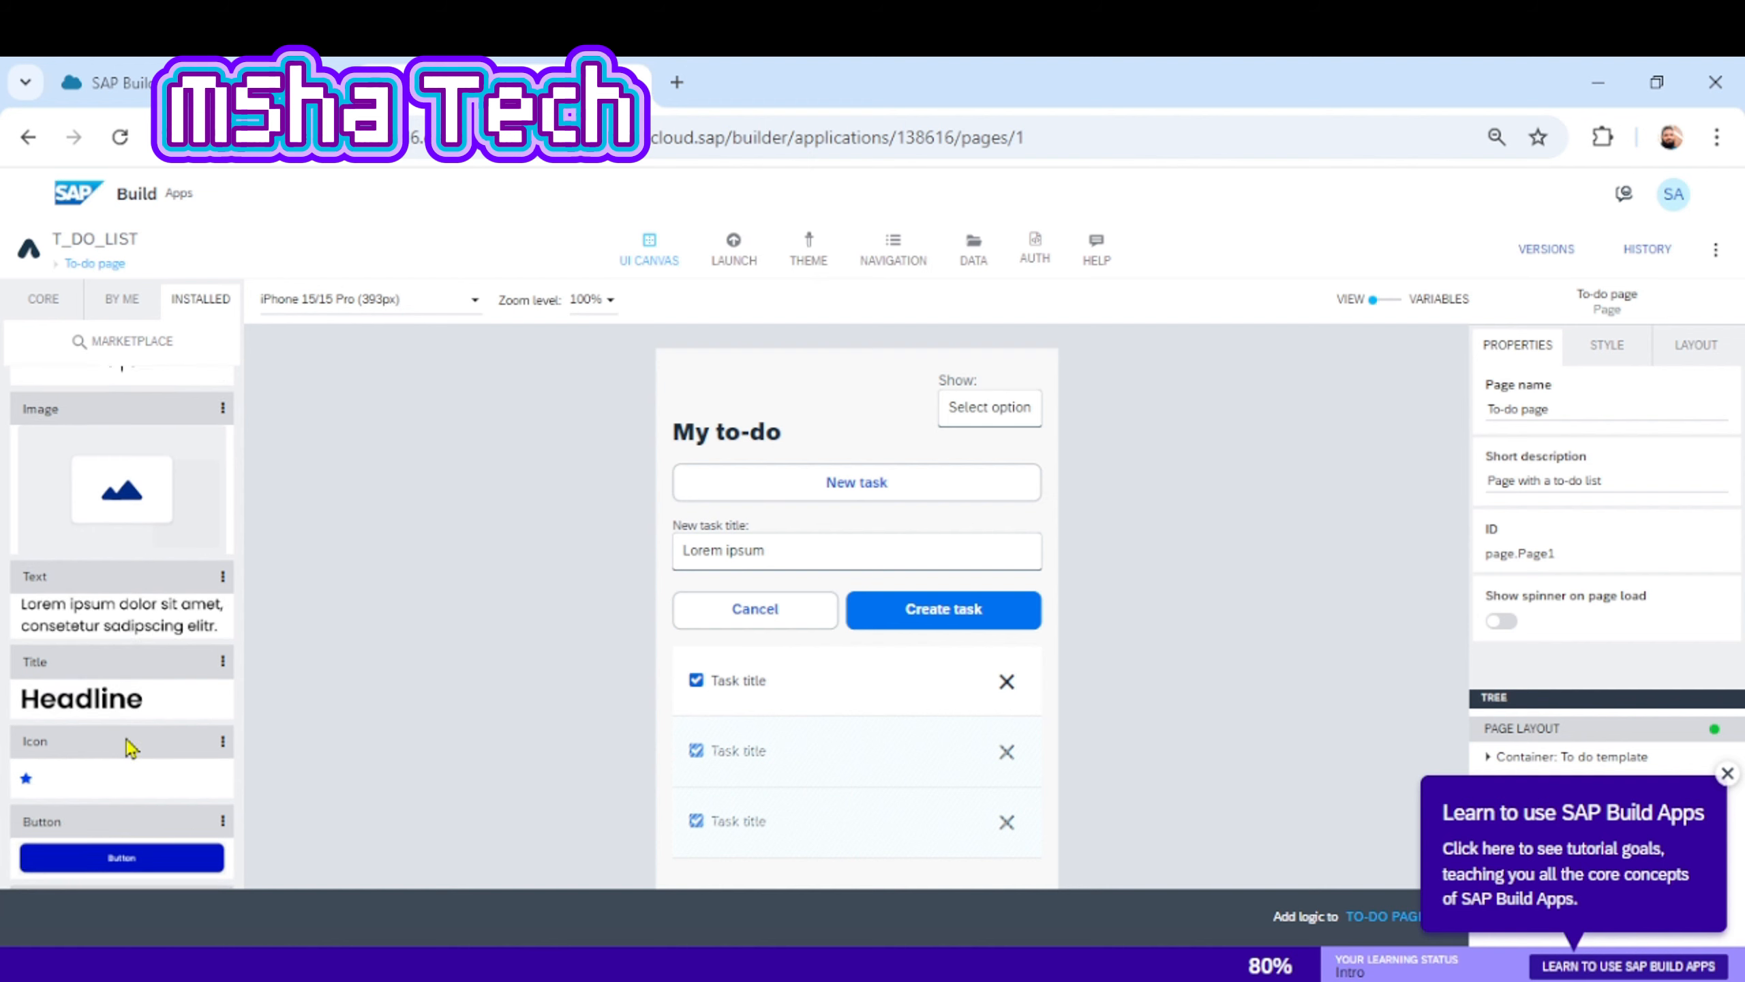
{"action": "scroll", "coordinate": [124, 733], "scroll_direction": "down", "scroll_amount": 3}
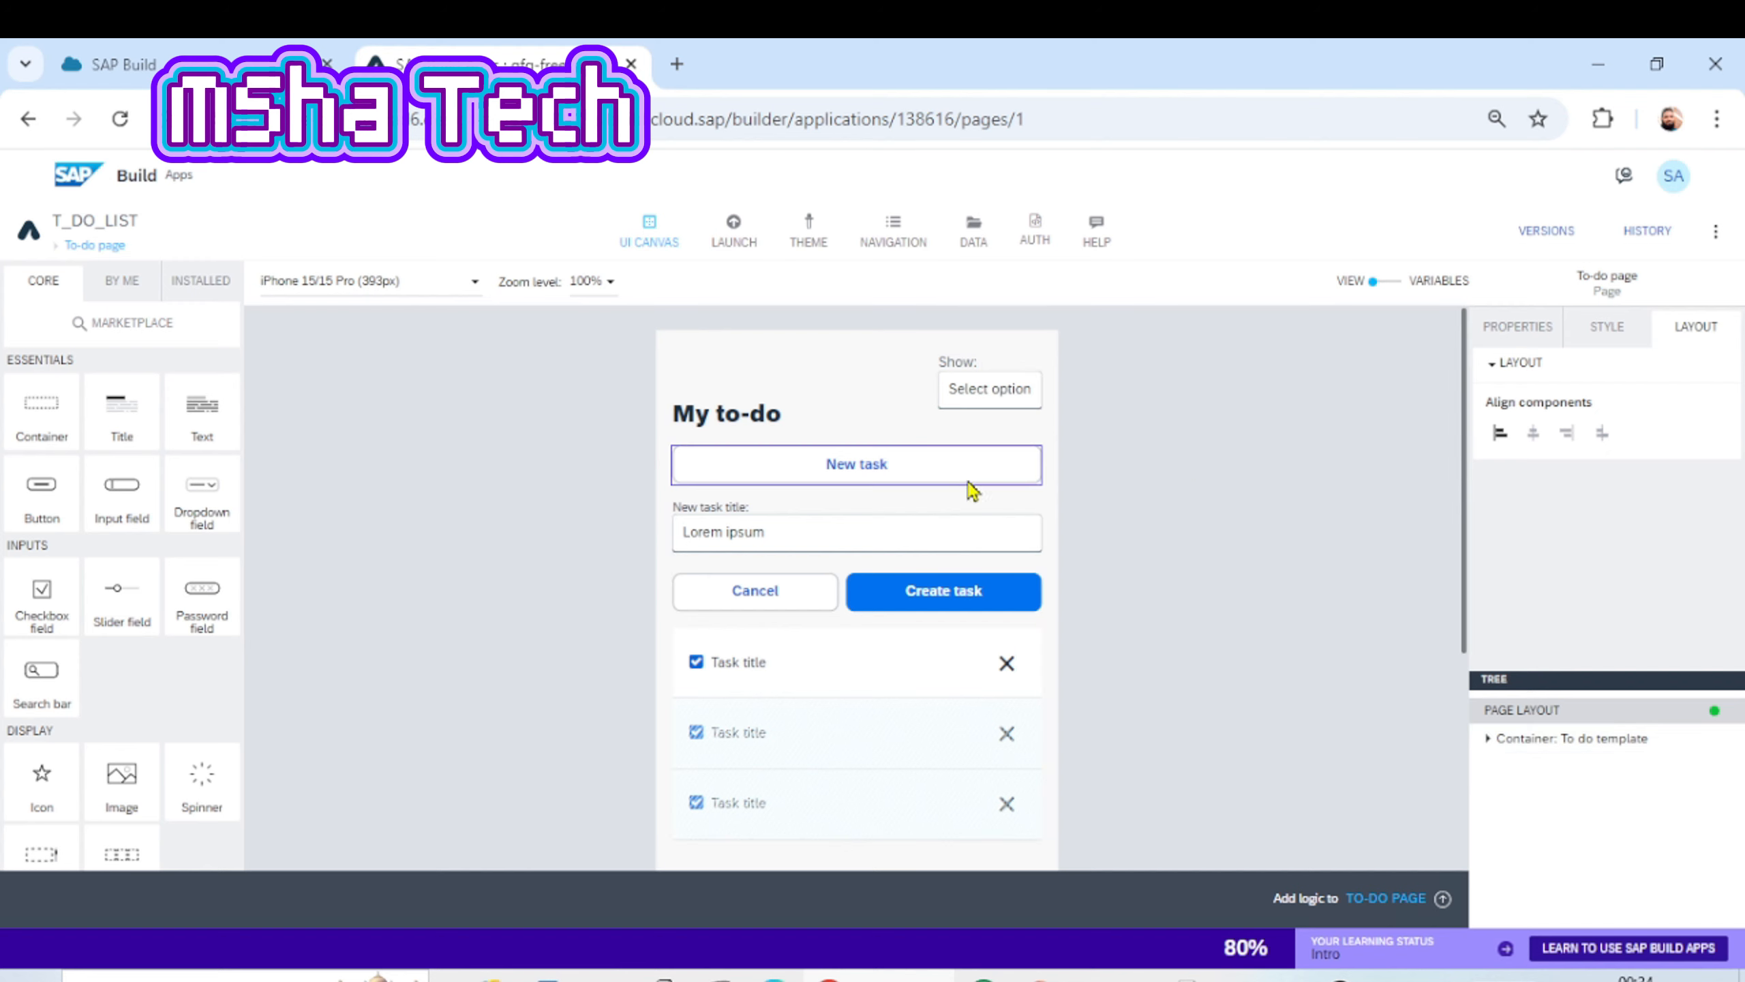
- Select the header container holding the My to-do title, try a vertical layout, and restore the horizontal layout
{"action": "left_click", "coordinate": [910, 413]}
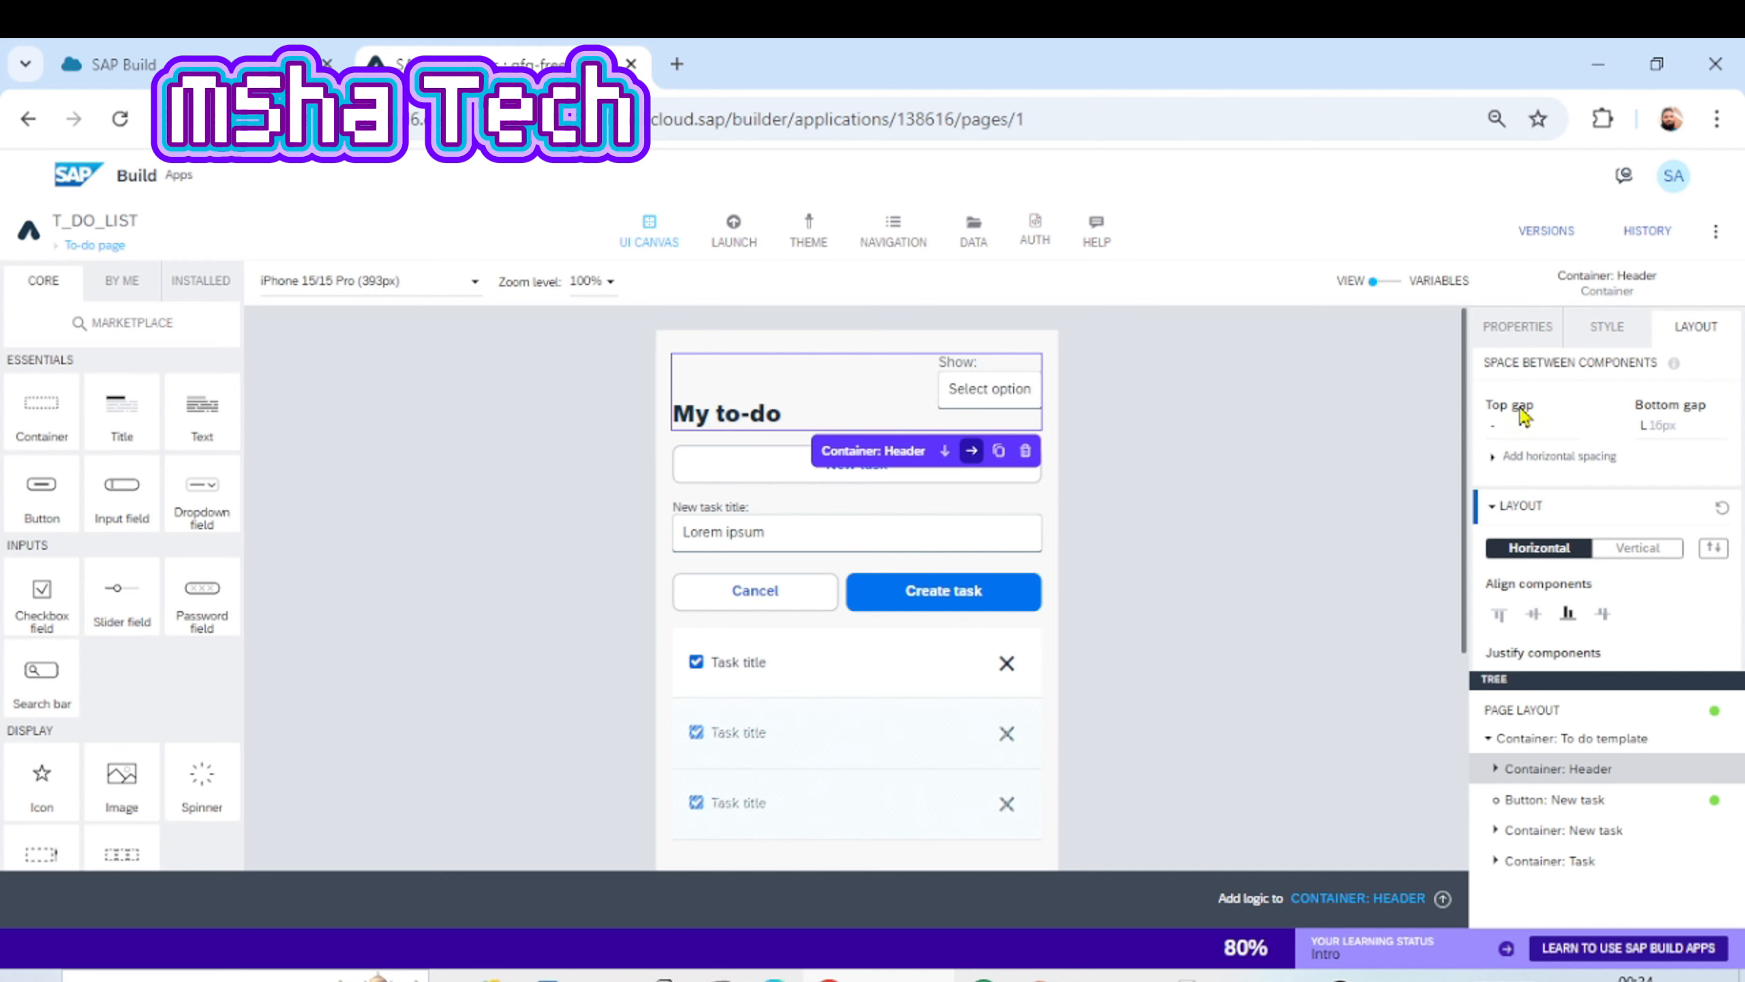
{"action": "mouse_move", "coordinate": [1495, 430]}
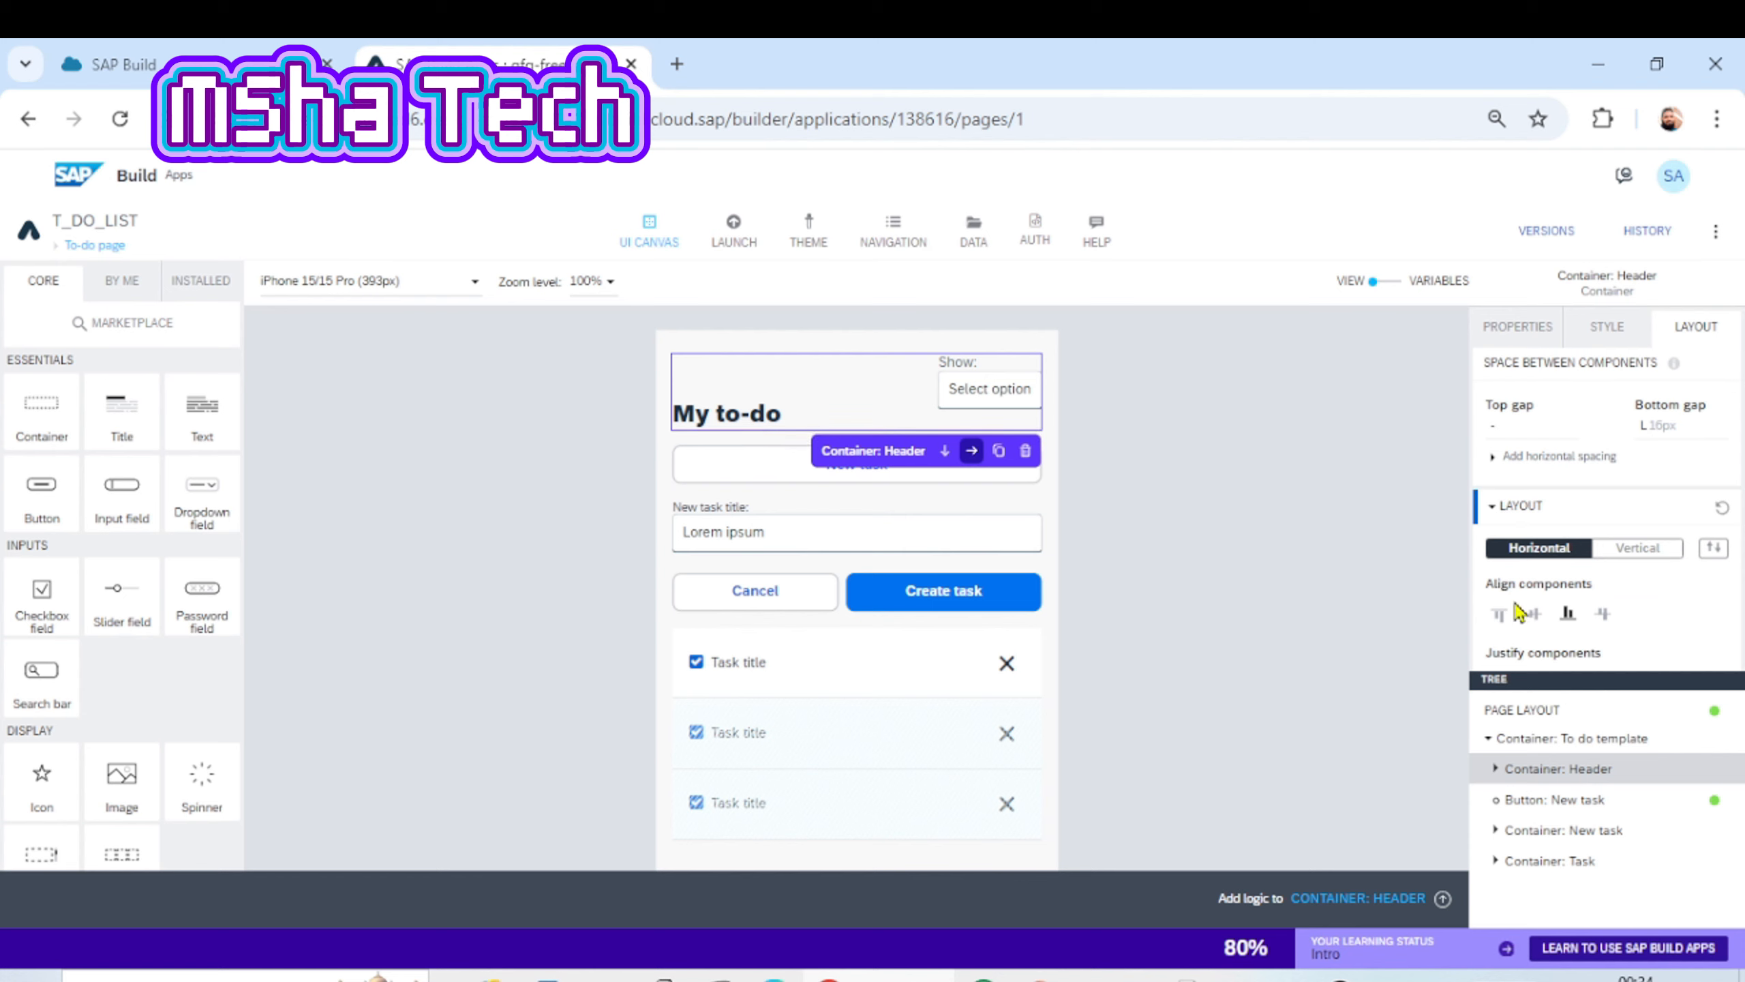
{"action": "left_click", "coordinate": [1626, 561]}
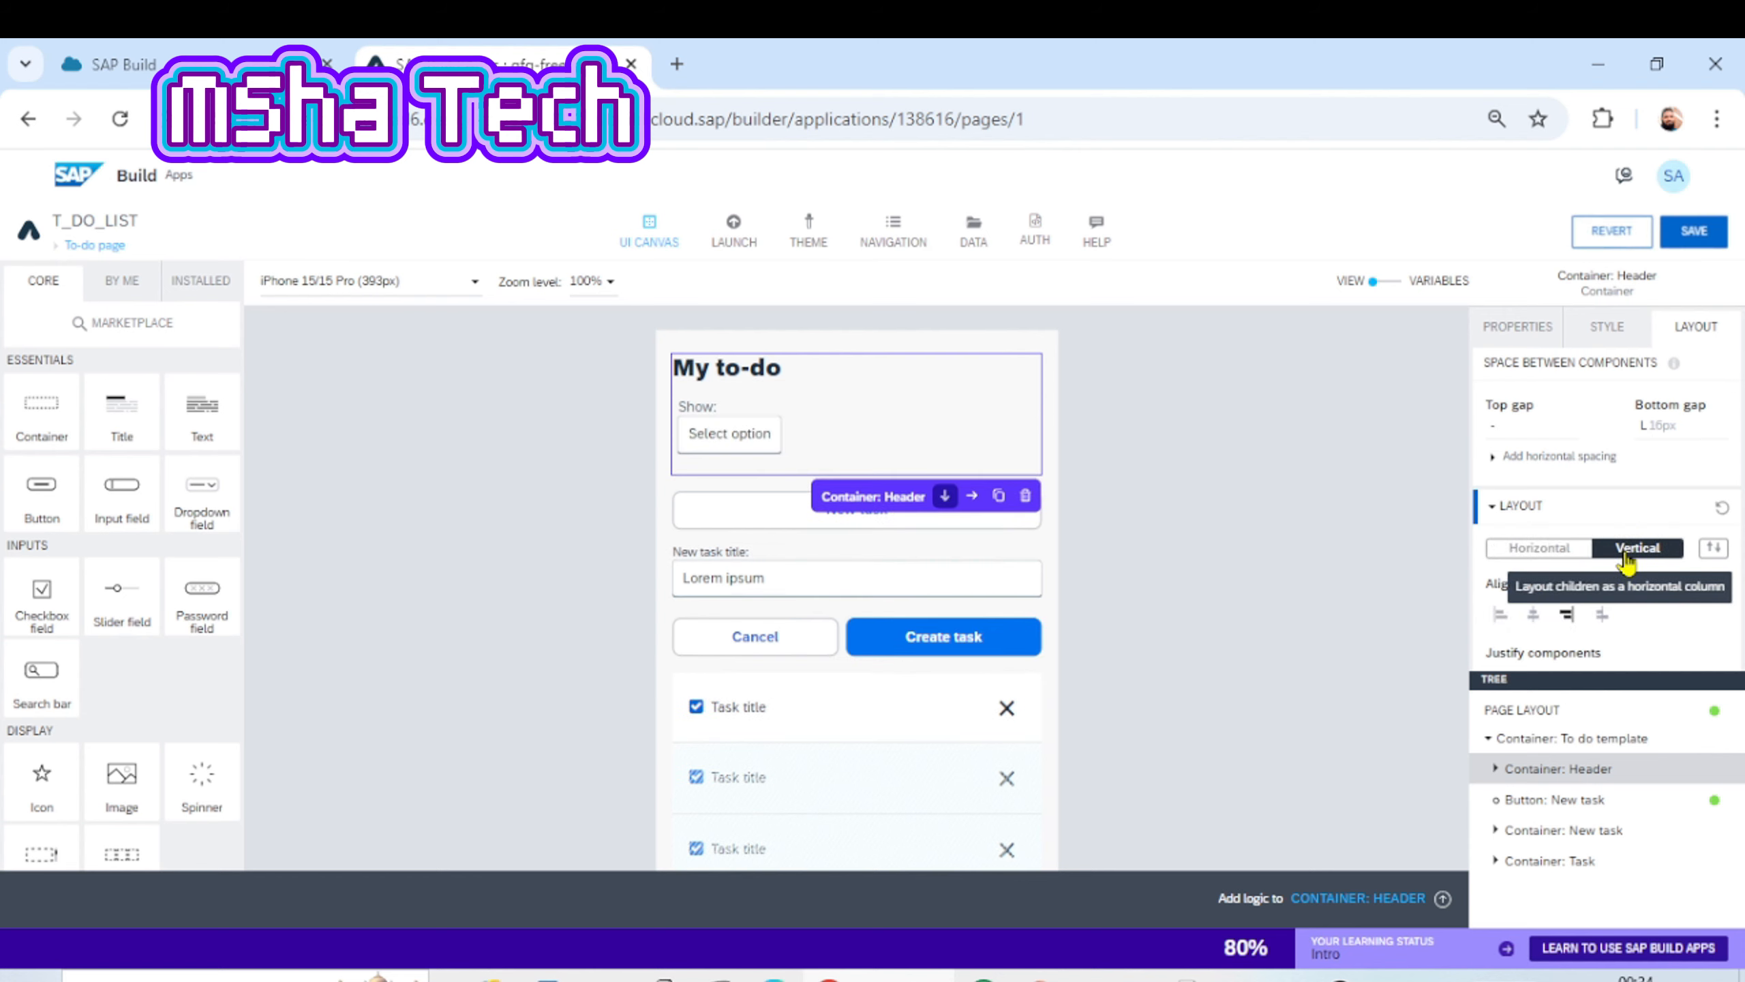
{"action": "left_click", "coordinate": [1565, 551]}
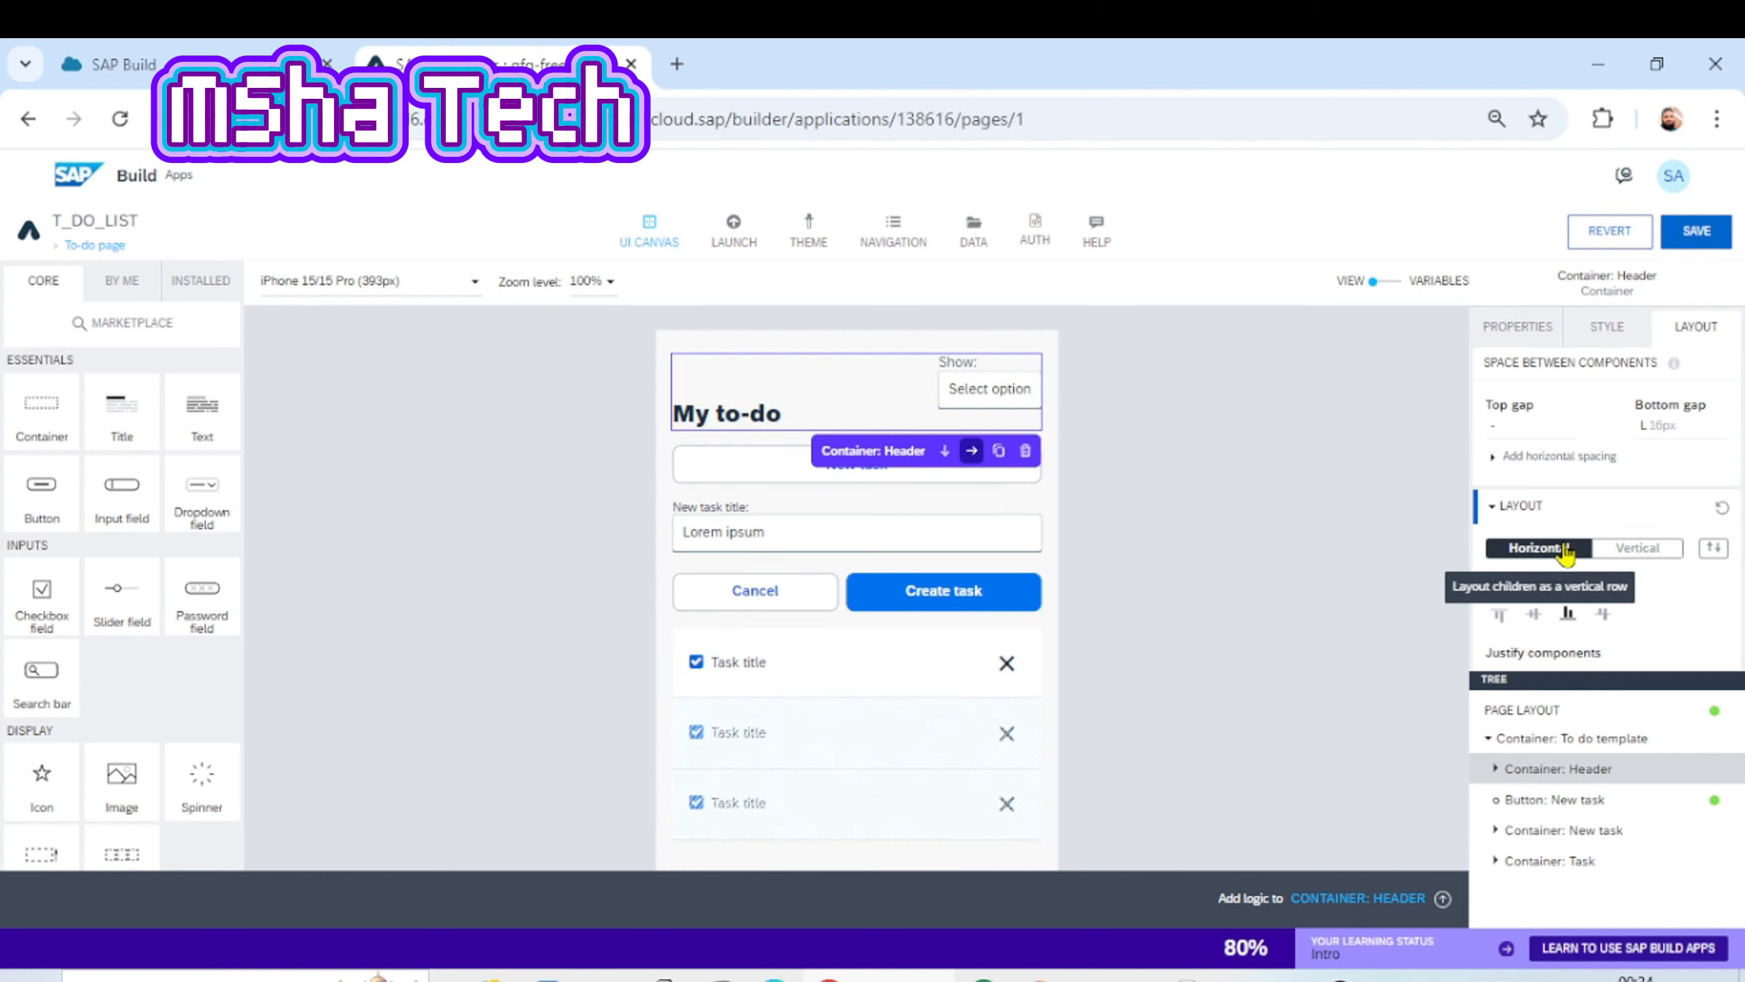
- Try top, middle and bottom alignment for the header container's components, ending on the last alignment option
{"action": "left_click", "coordinate": [1511, 631]}
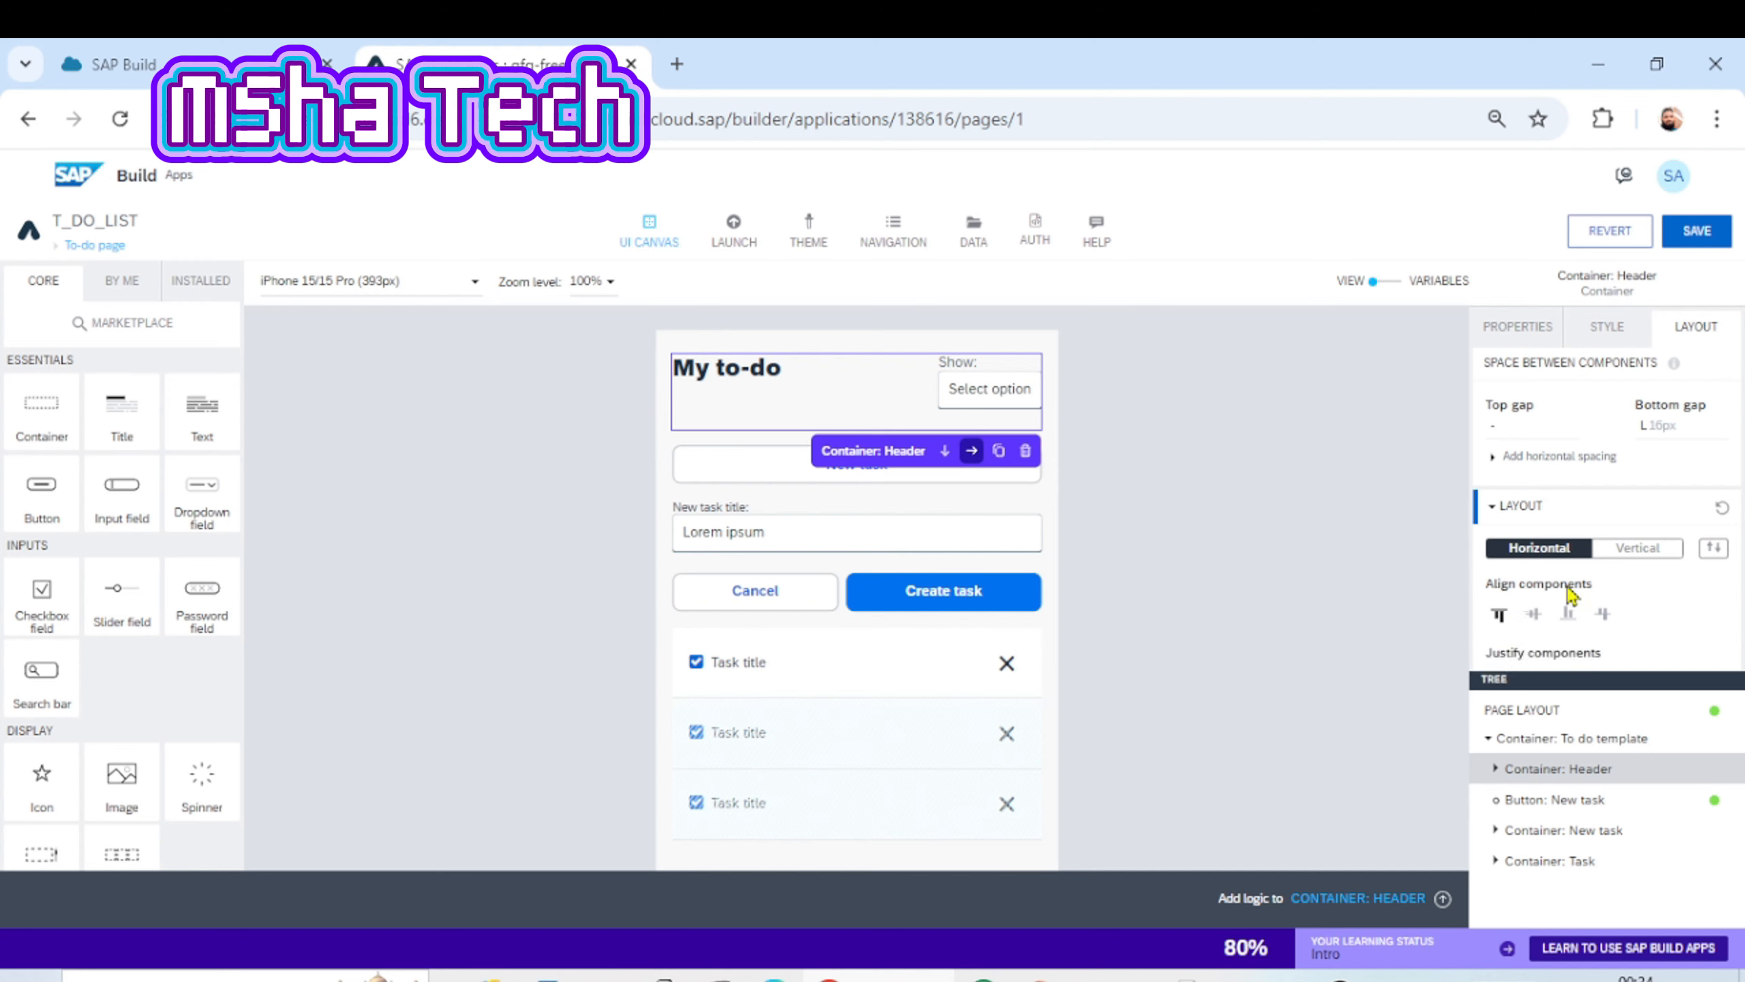
{"action": "left_click", "coordinate": [1534, 614]}
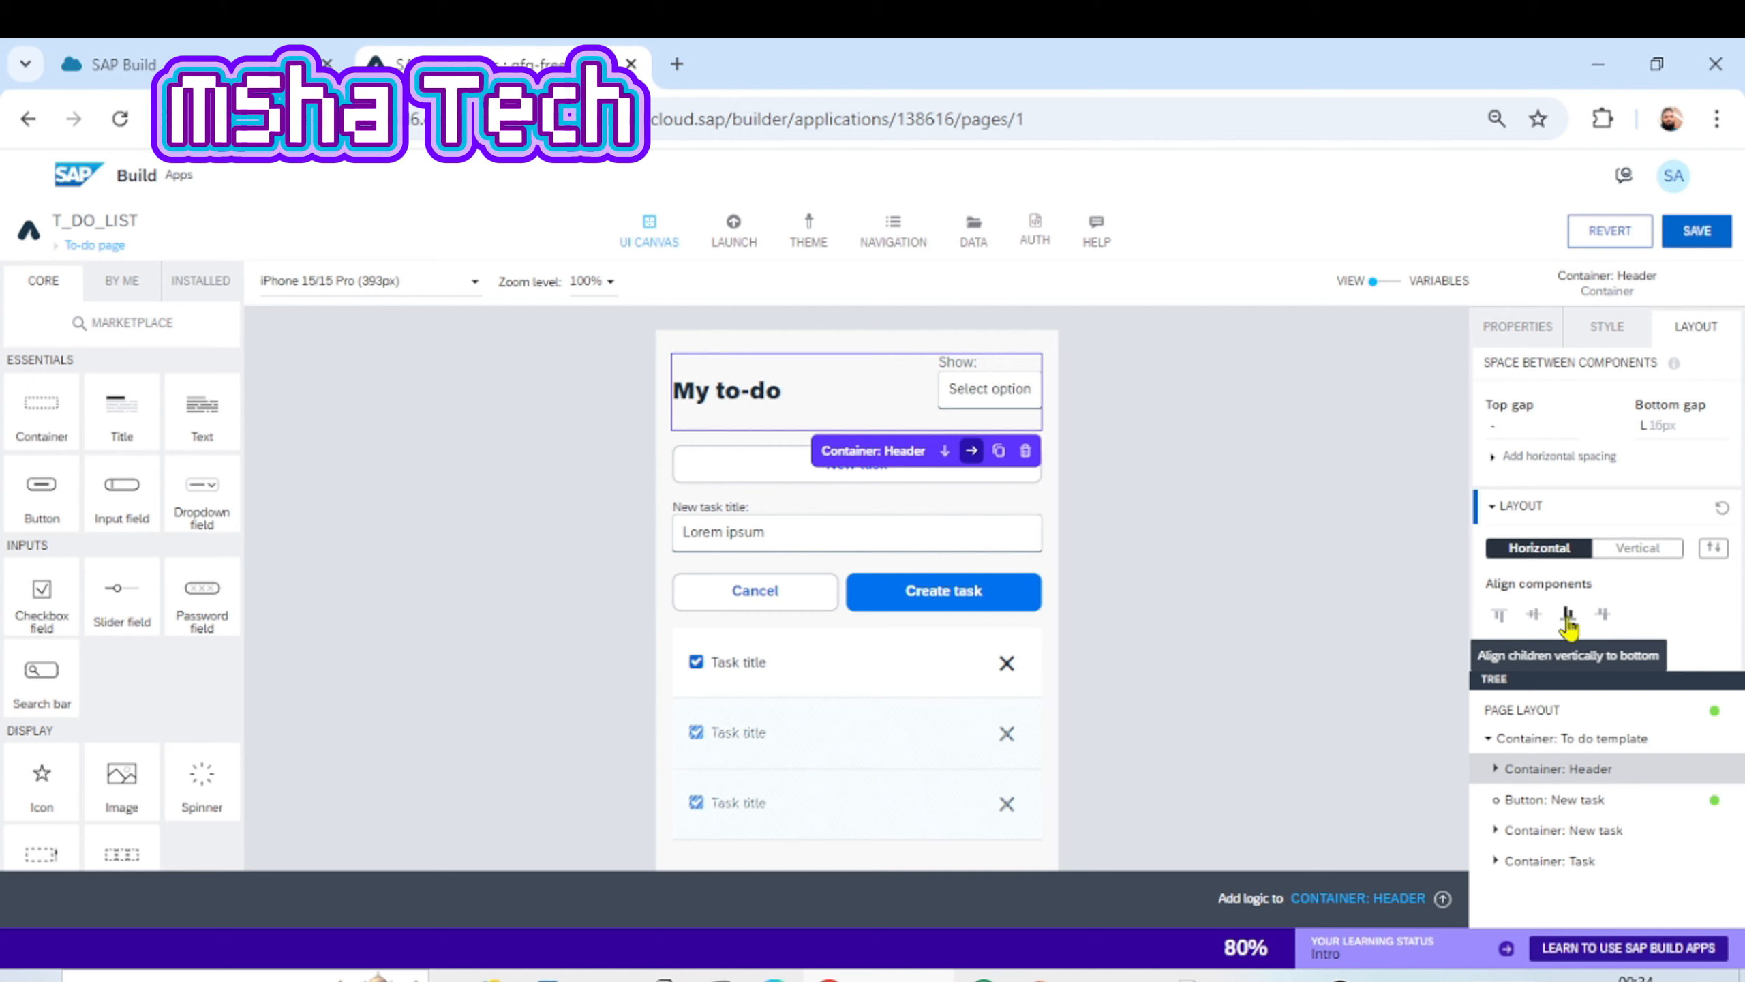
{"action": "left_click", "coordinate": [1568, 619]}
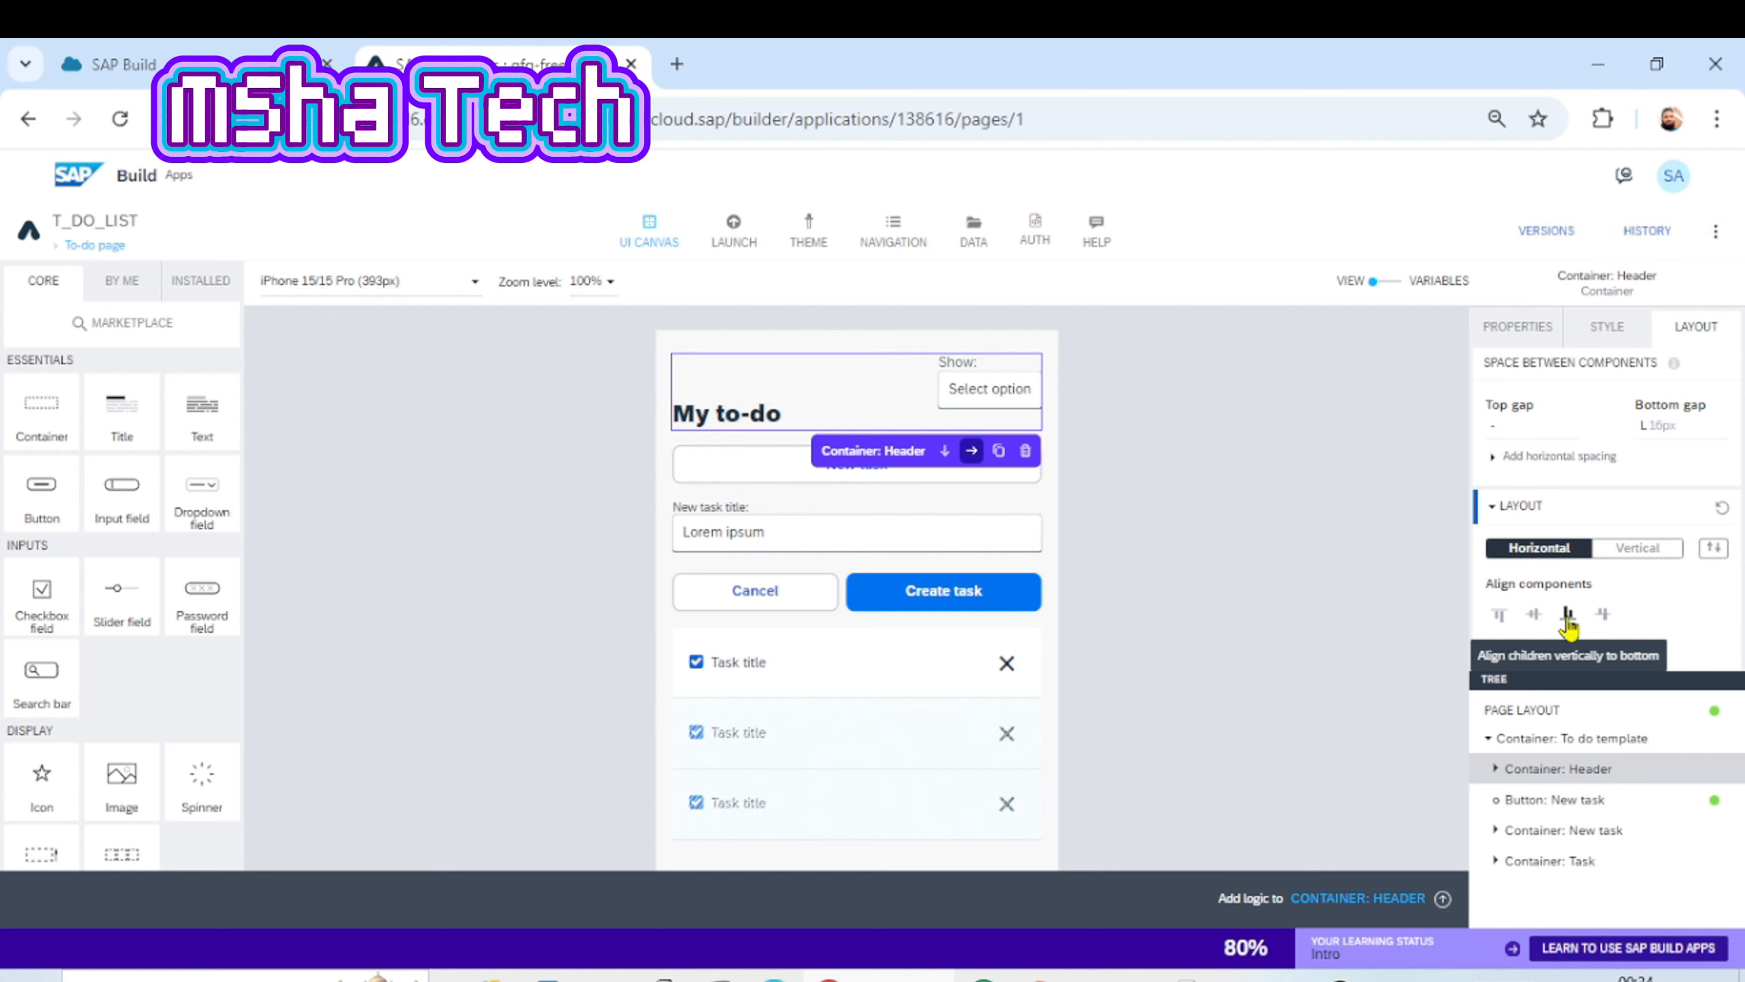
{"action": "left_click", "coordinate": [1604, 615]}
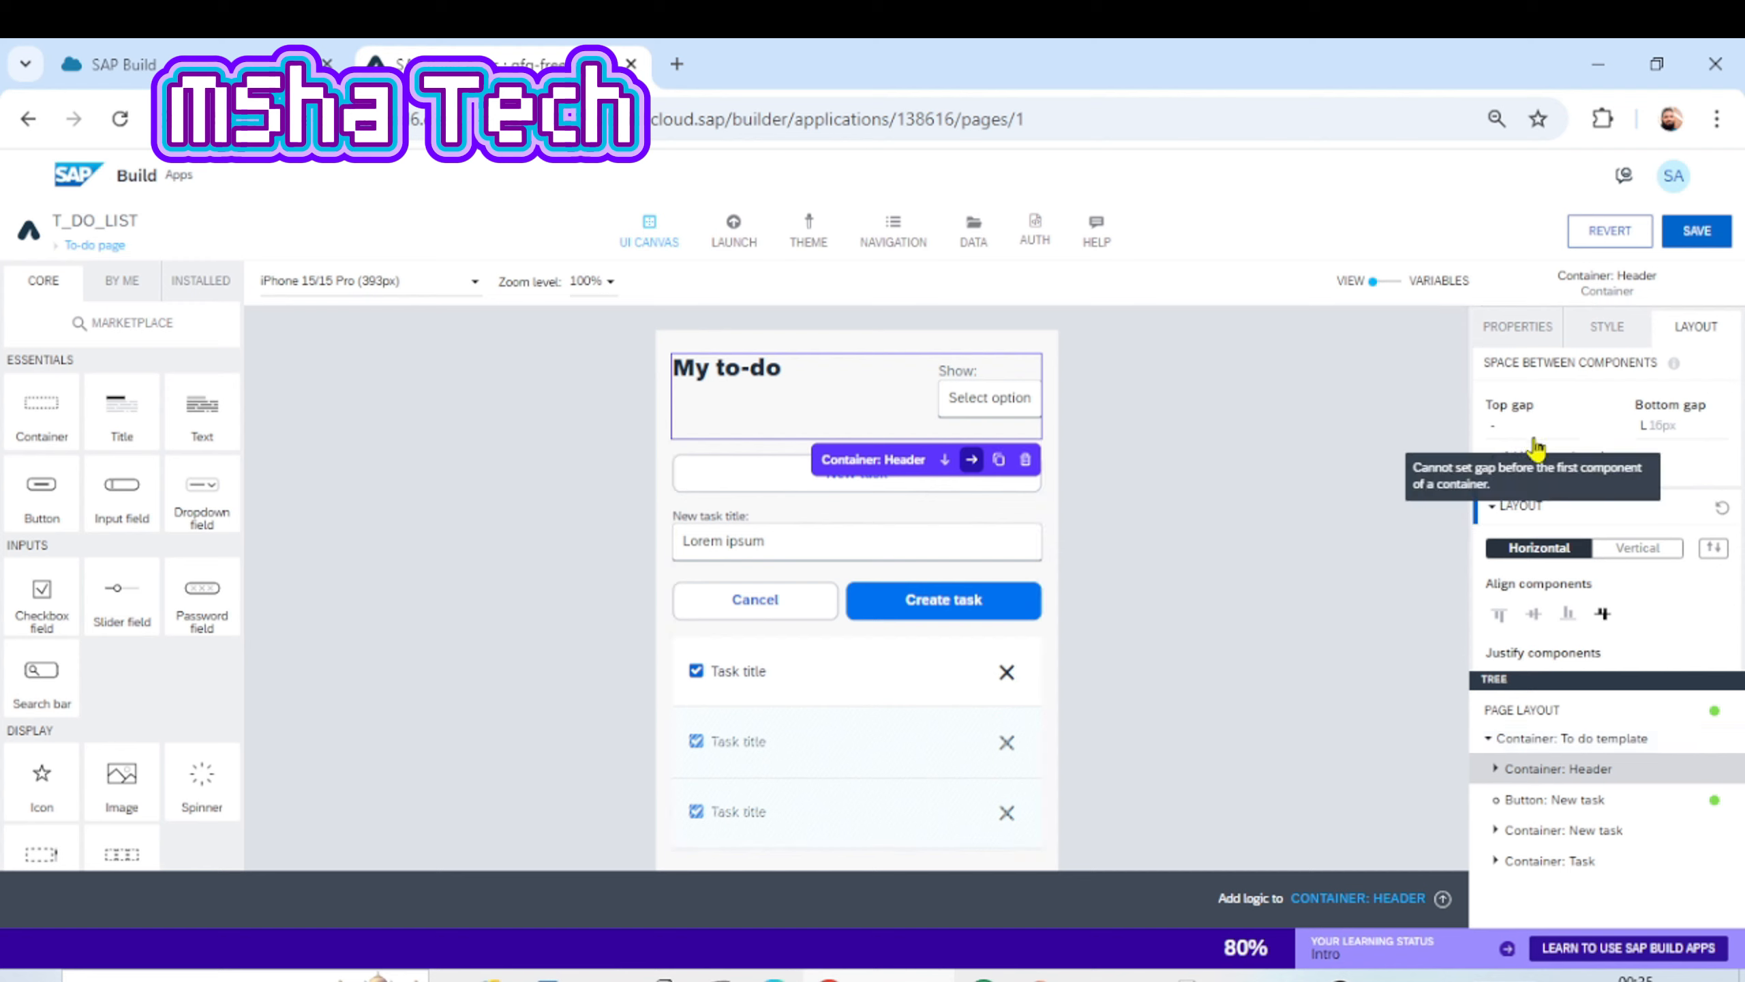
- Try centre justification for the header container's components, then distribute them with even space around them
{"action": "scroll", "coordinate": [1535, 443], "scroll_direction": "down", "scroll_amount": 3}
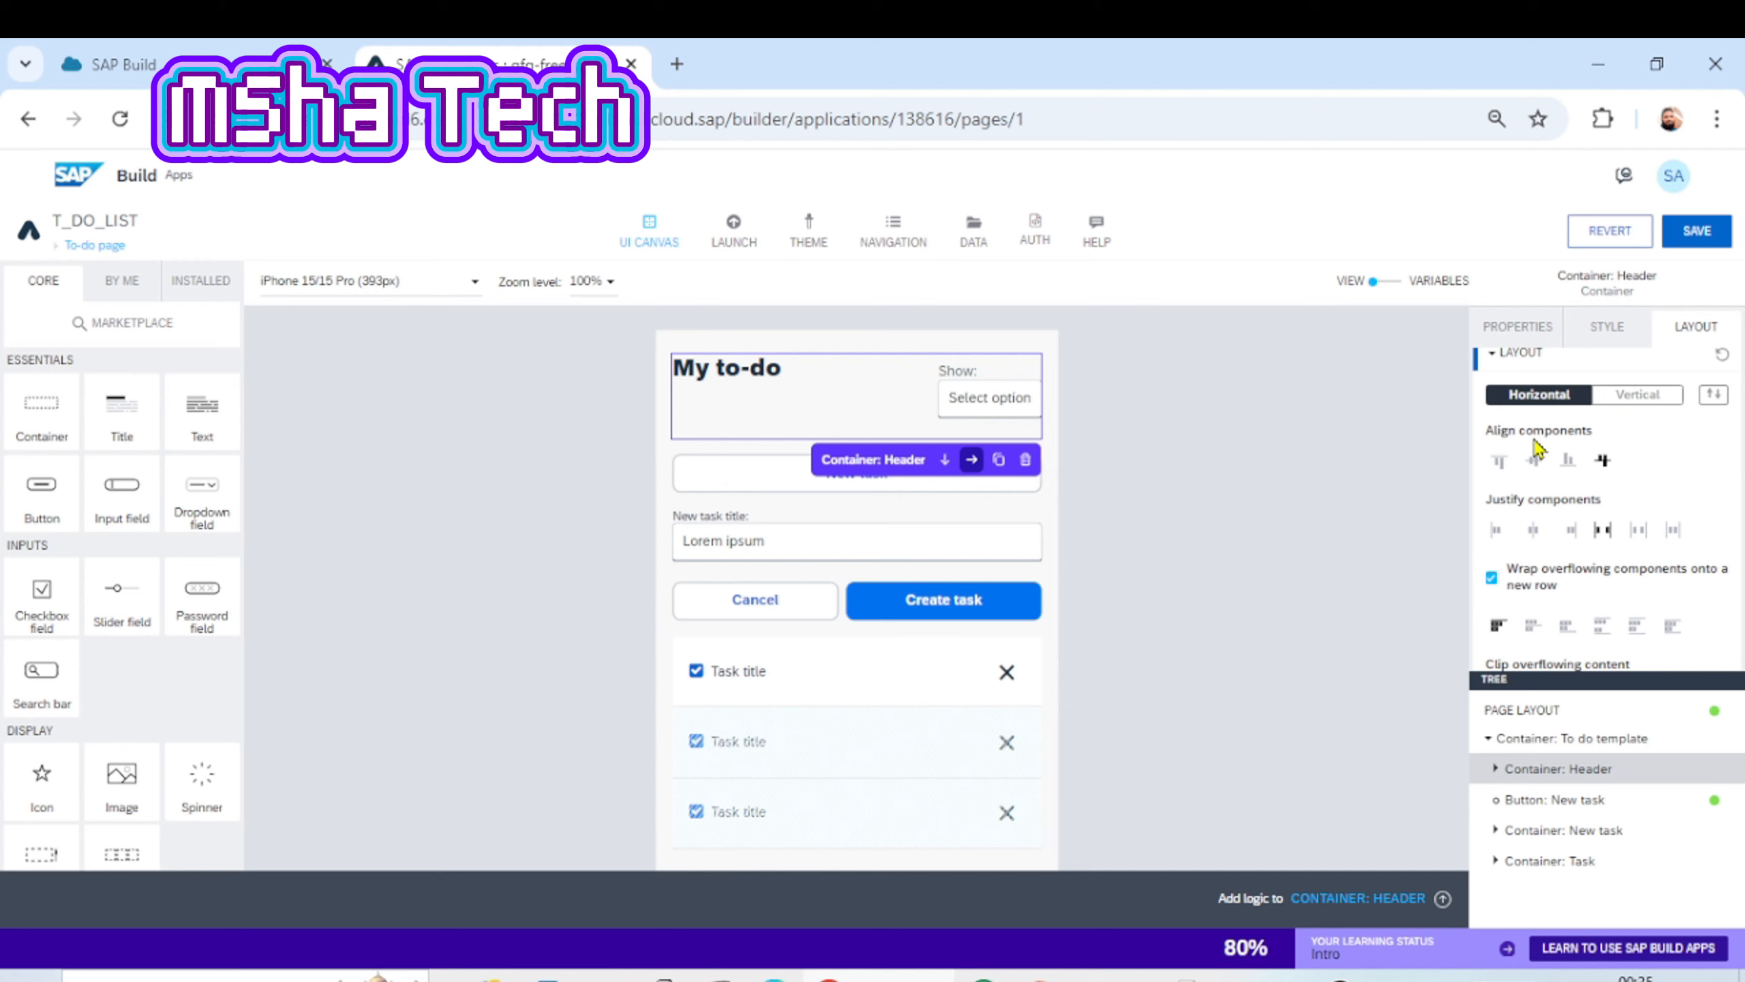
{"action": "scroll", "coordinate": [1535, 446], "scroll_direction": "down", "scroll_amount": 2}
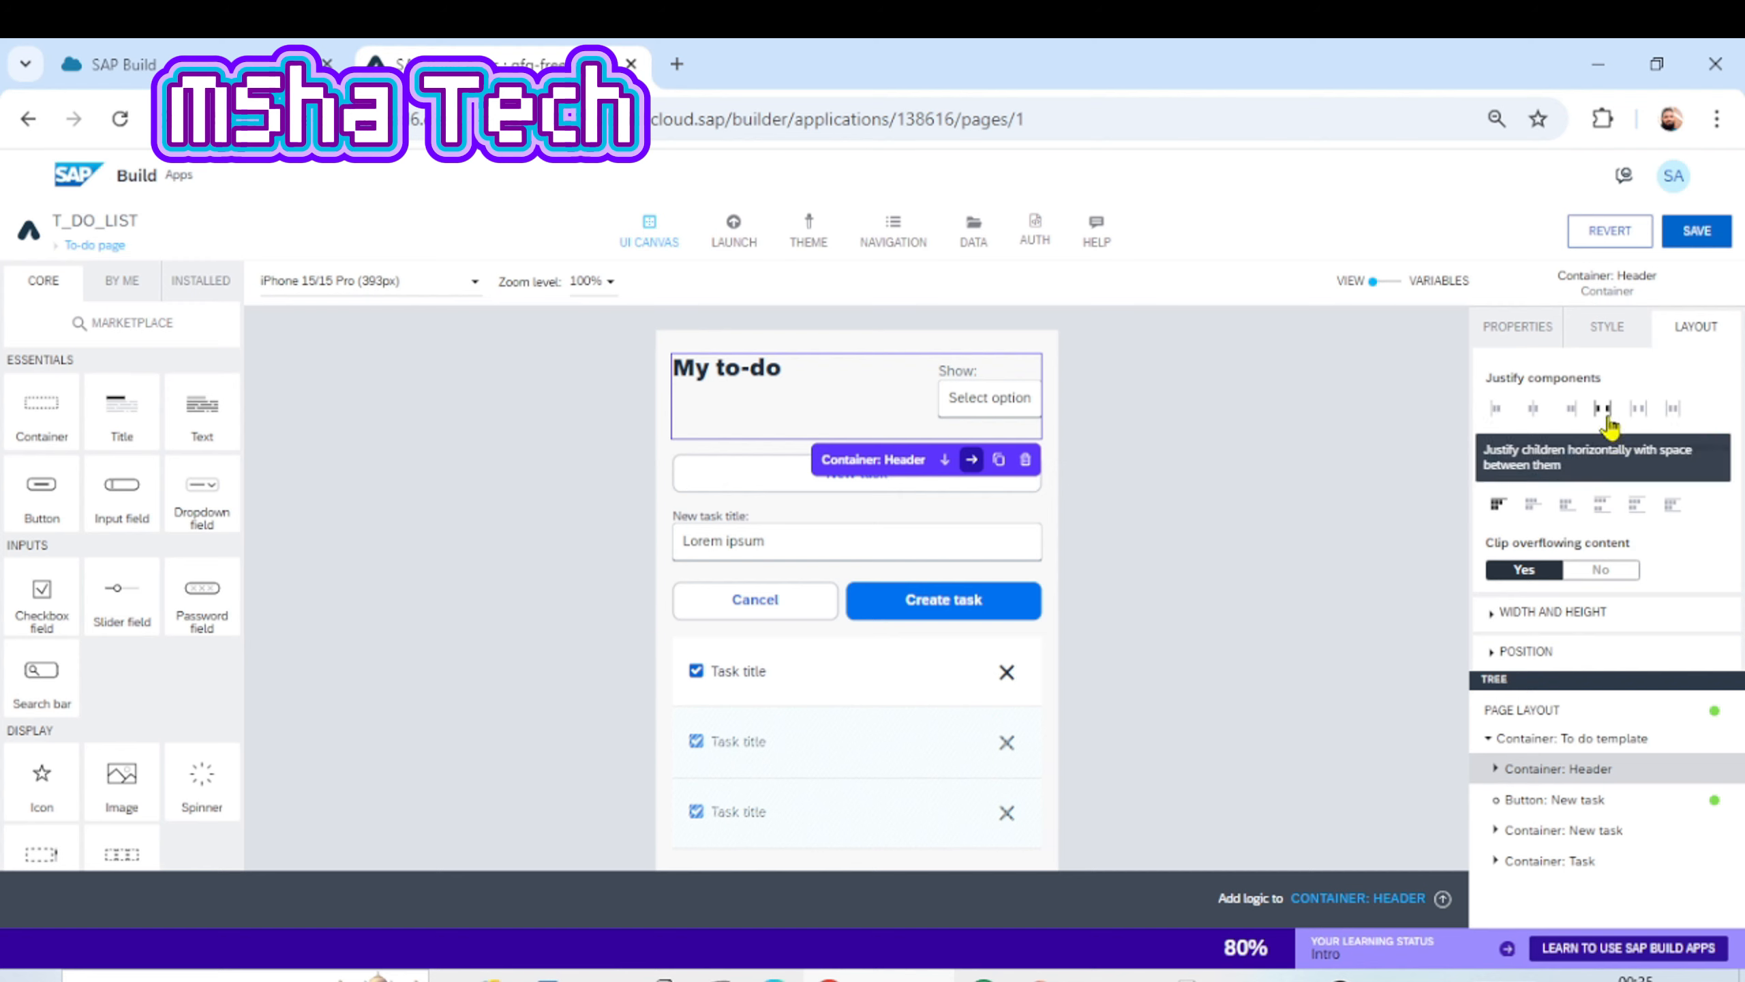
{"action": "left_click", "coordinate": [1539, 419]}
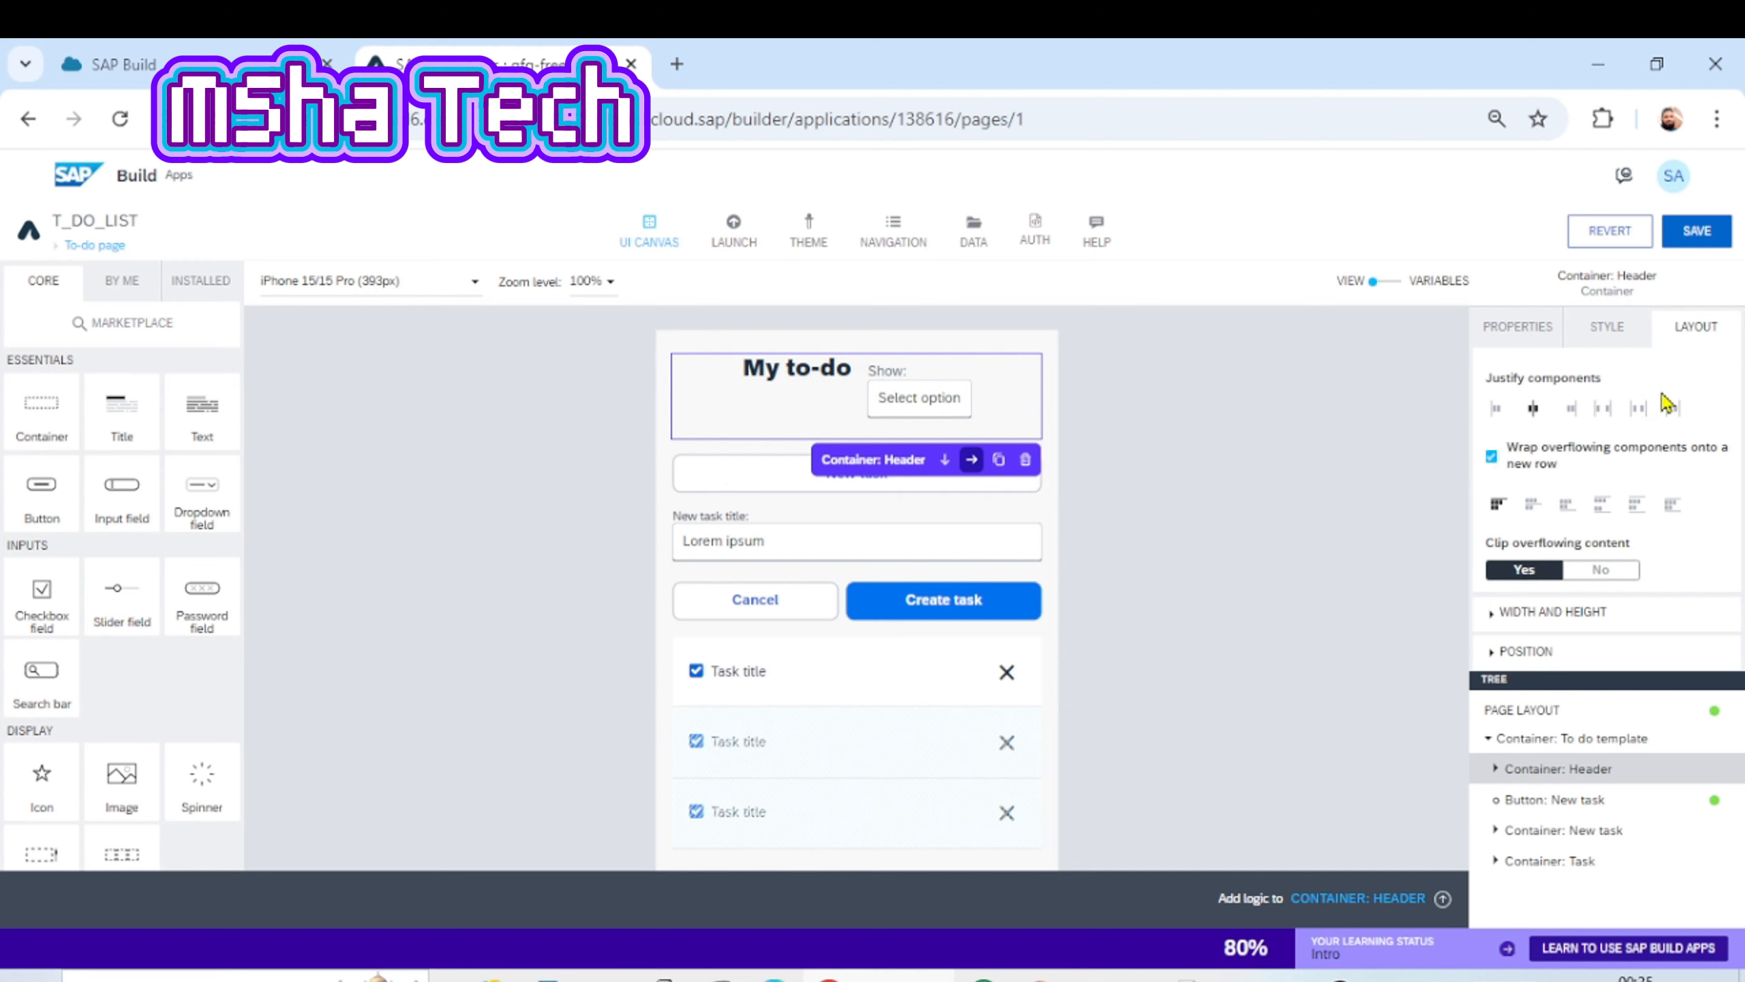
{"action": "left_click", "coordinate": [1673, 411]}
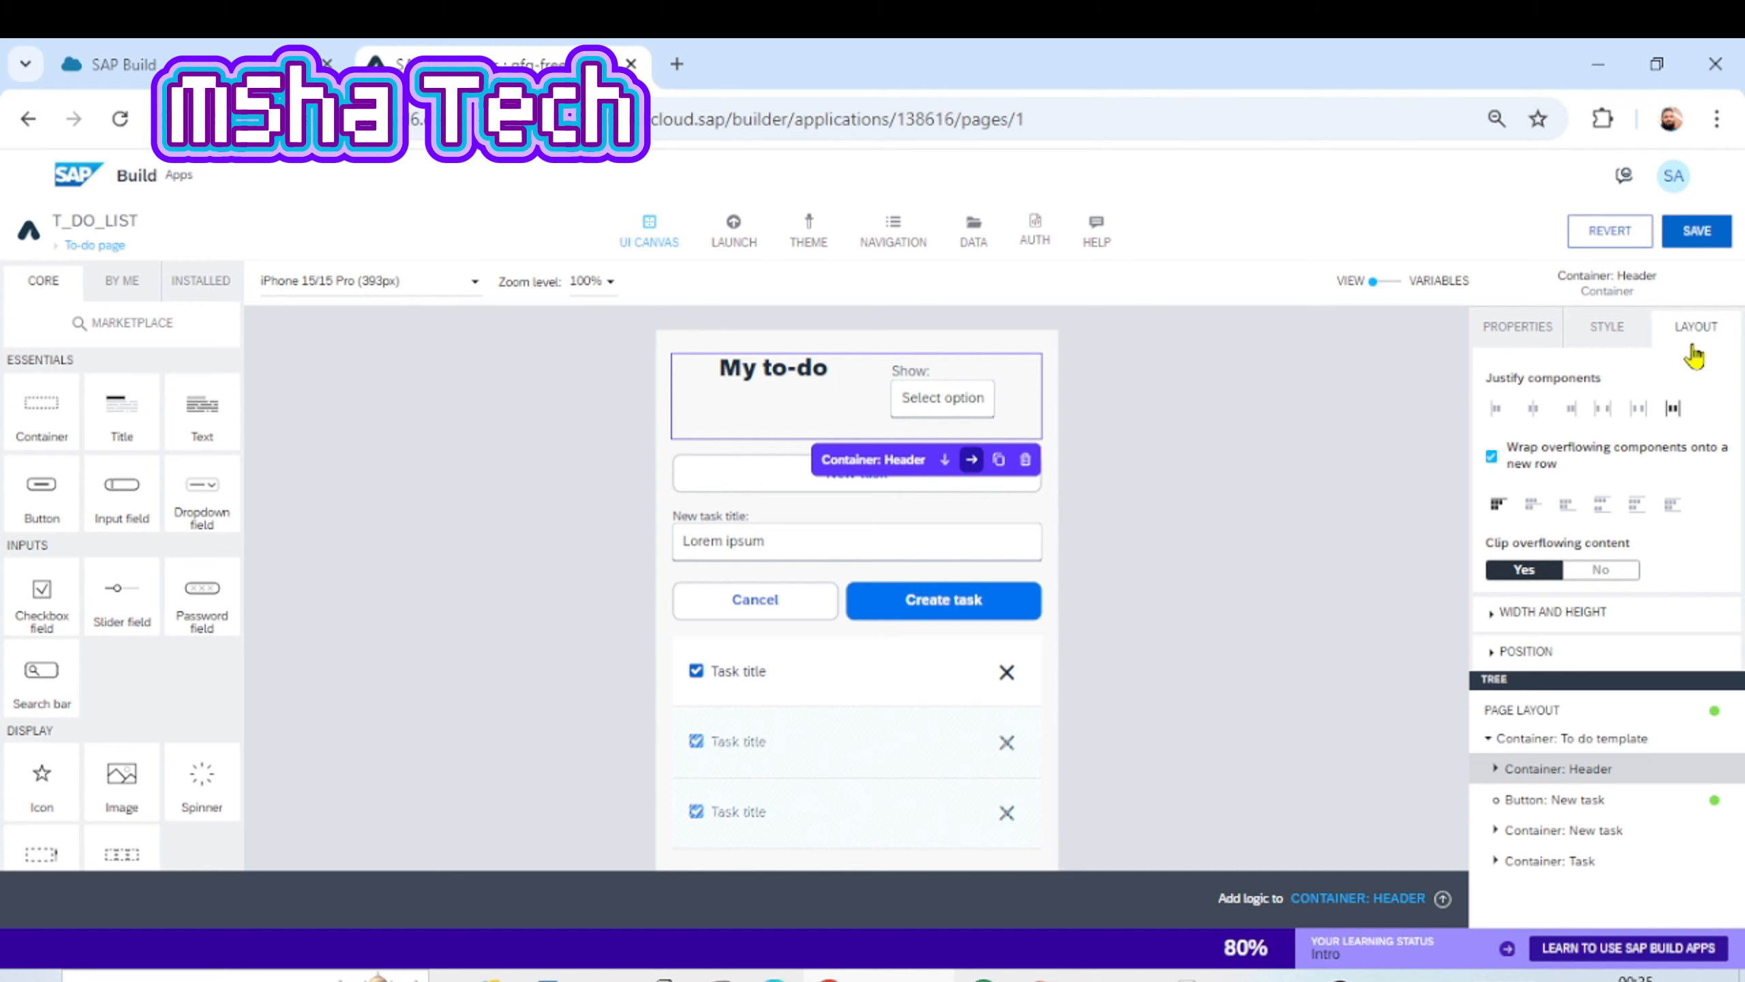
- Try the Fit content size for the header container, then restore Grow to full width
{"action": "key", "text": "Tab"}
{"action": "left_click", "coordinate": [1497, 619]}
{"action": "left_click", "coordinate": [1498, 620]}
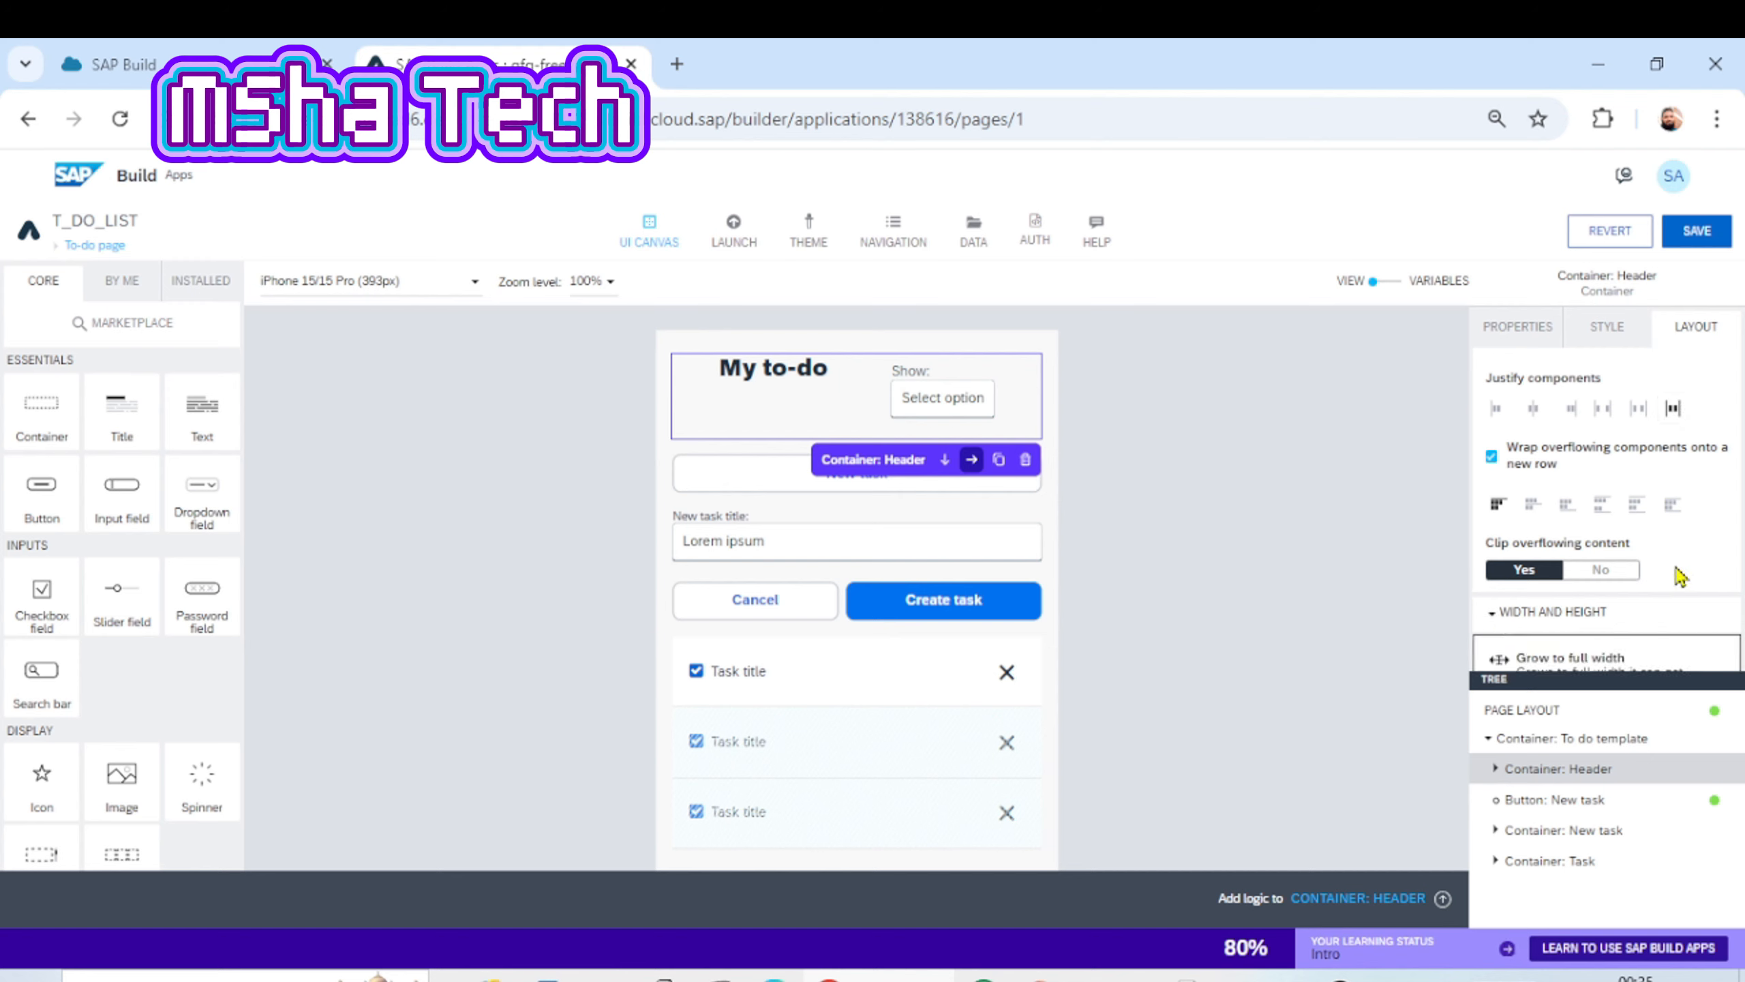
{"action": "scroll", "coordinate": [1679, 576], "scroll_direction": "down", "scroll_amount": 4}
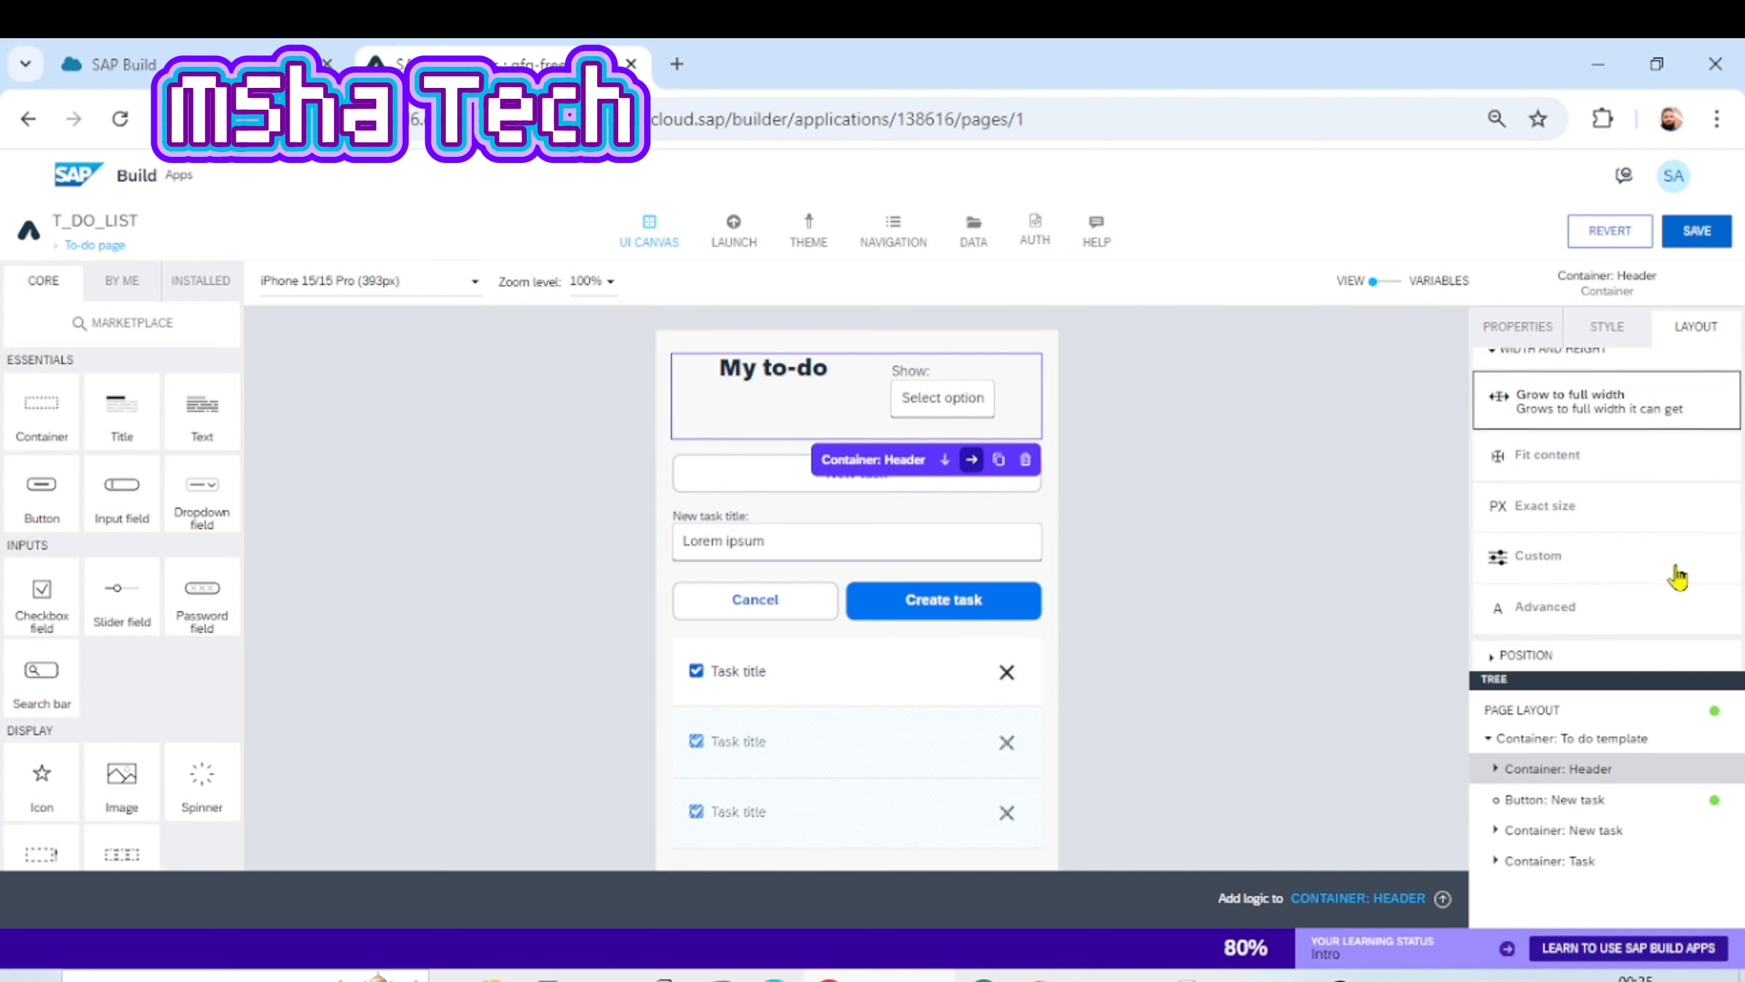
{"action": "left_click", "coordinate": [1519, 460]}
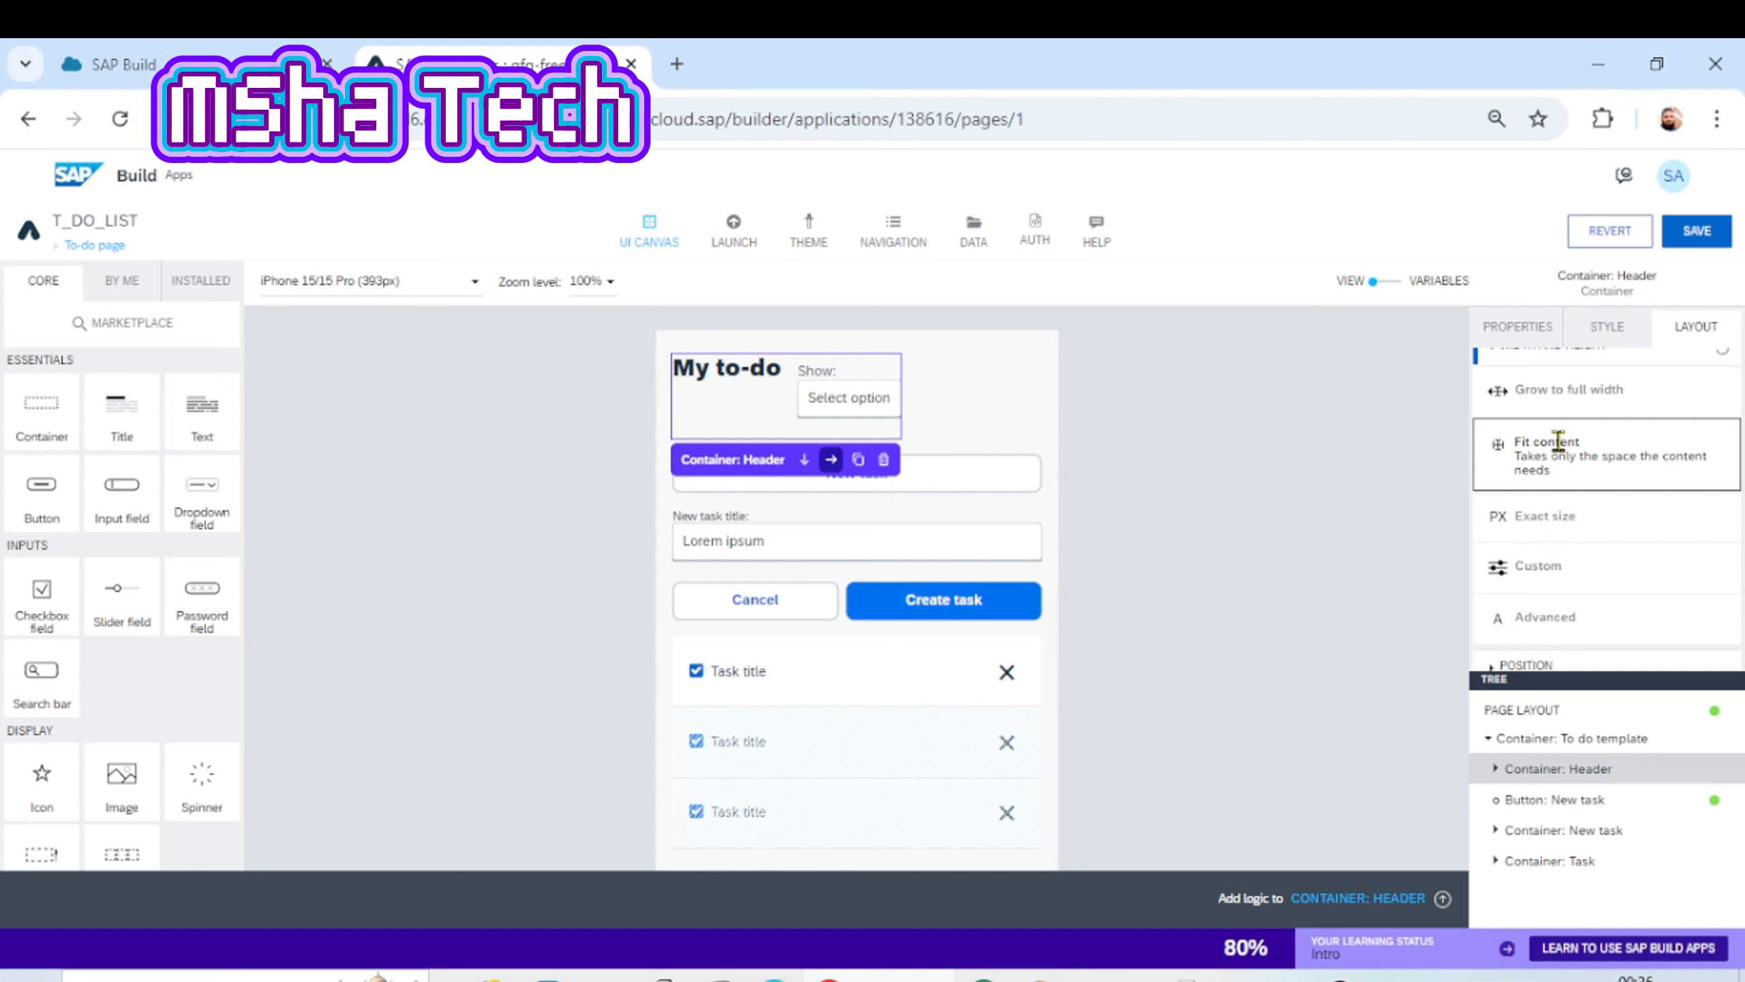
{"action": "left_click", "coordinate": [1574, 394]}
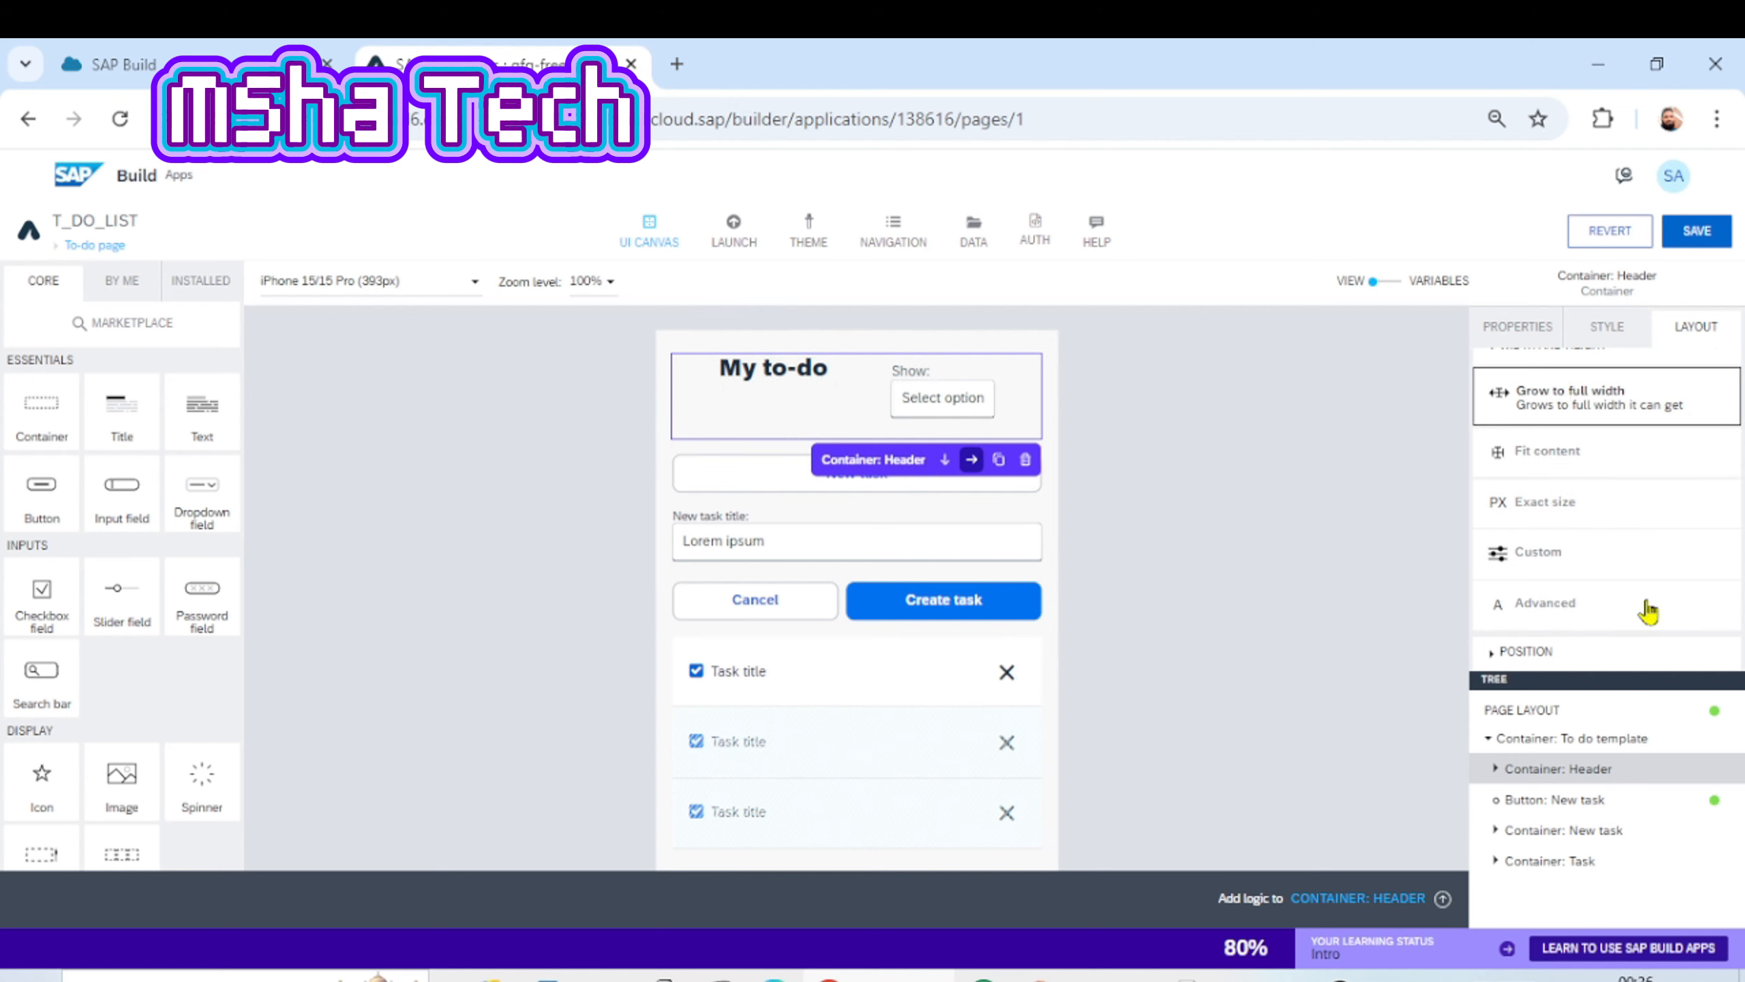
- Try the Exact size option for the header container, then switch its width and height mode to Advanced
{"action": "left_click", "coordinate": [1687, 526]}
{"action": "scroll", "coordinate": [1688, 524], "scroll_direction": "down", "scroll_amount": 1}
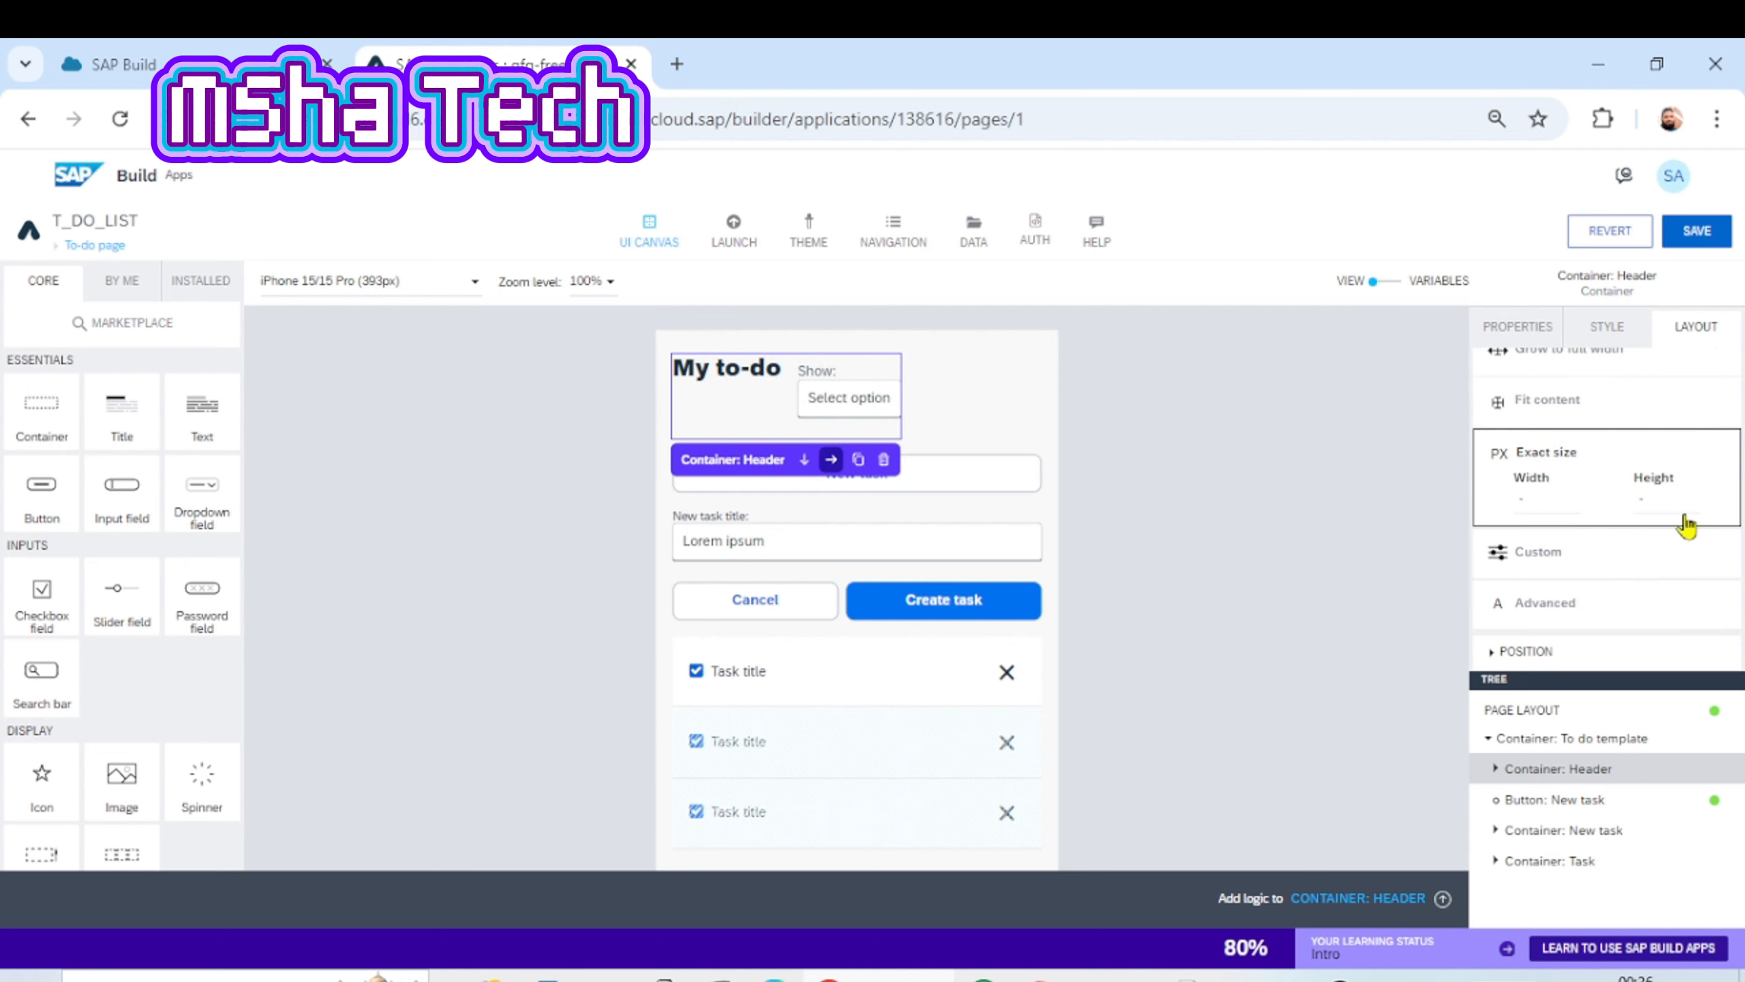
{"action": "left_click", "coordinate": [1538, 603]}
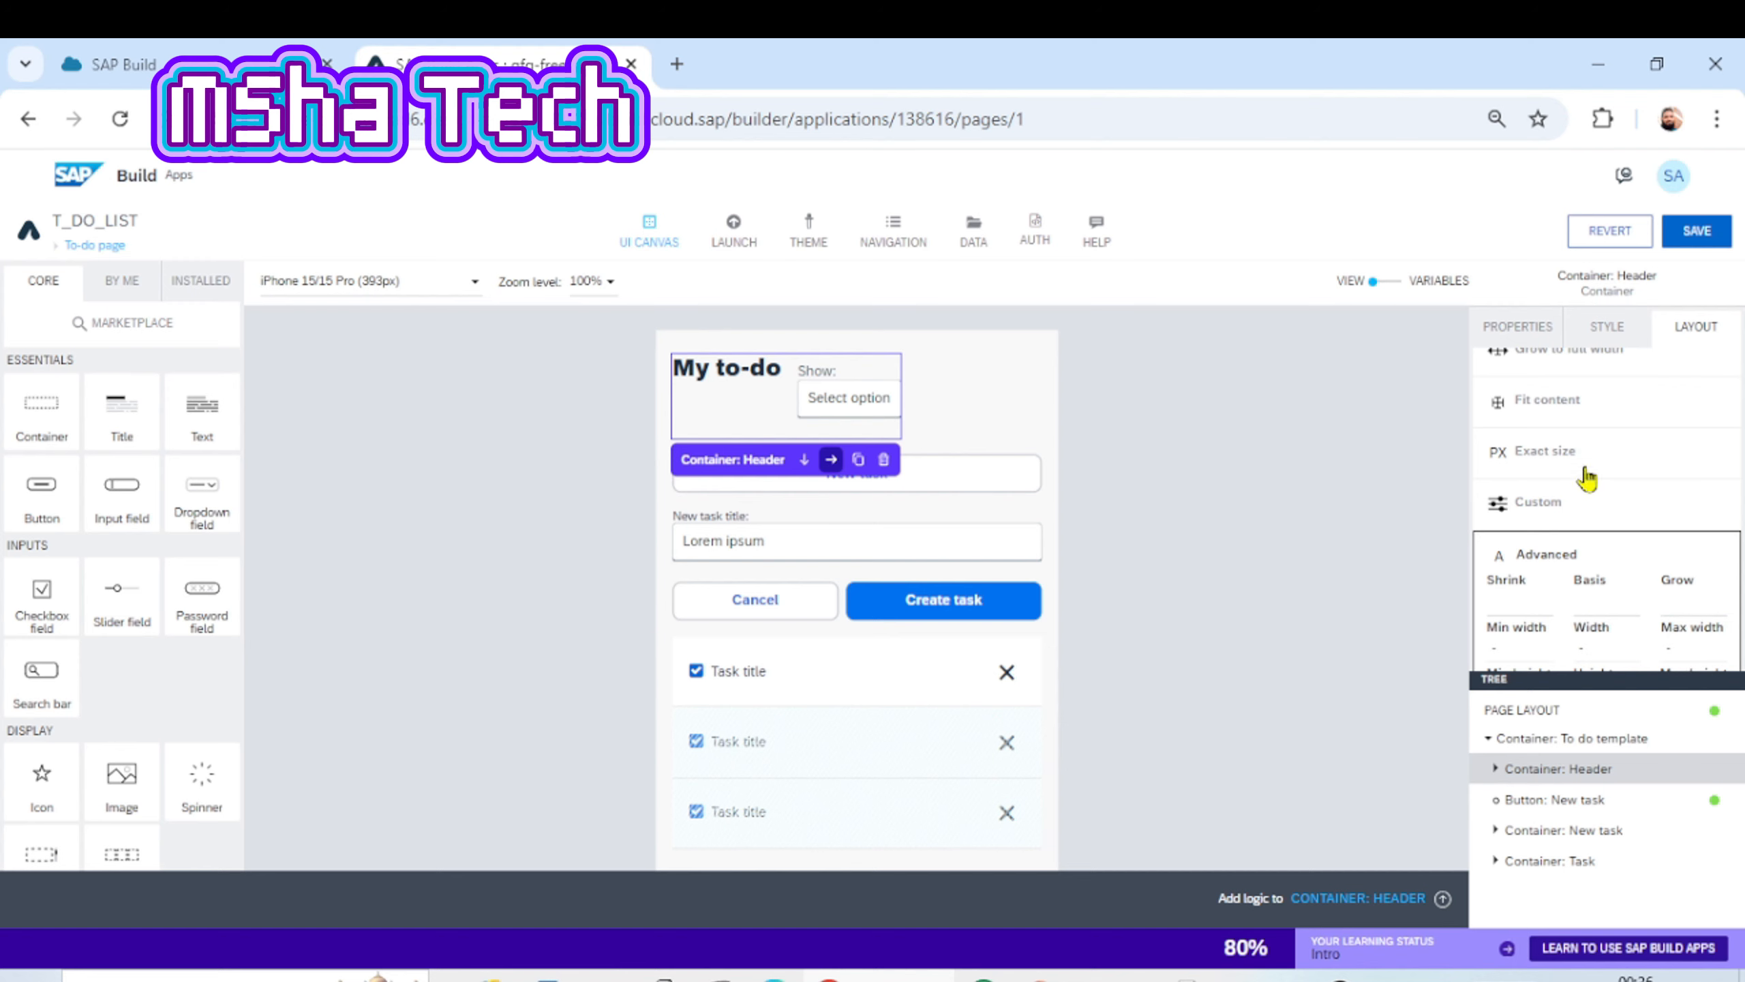
{"action": "scroll", "coordinate": [1587, 477], "scroll_direction": "down", "scroll_amount": 1}
{"action": "scroll", "coordinate": [1588, 477], "scroll_direction": "down", "scroll_amount": 1}
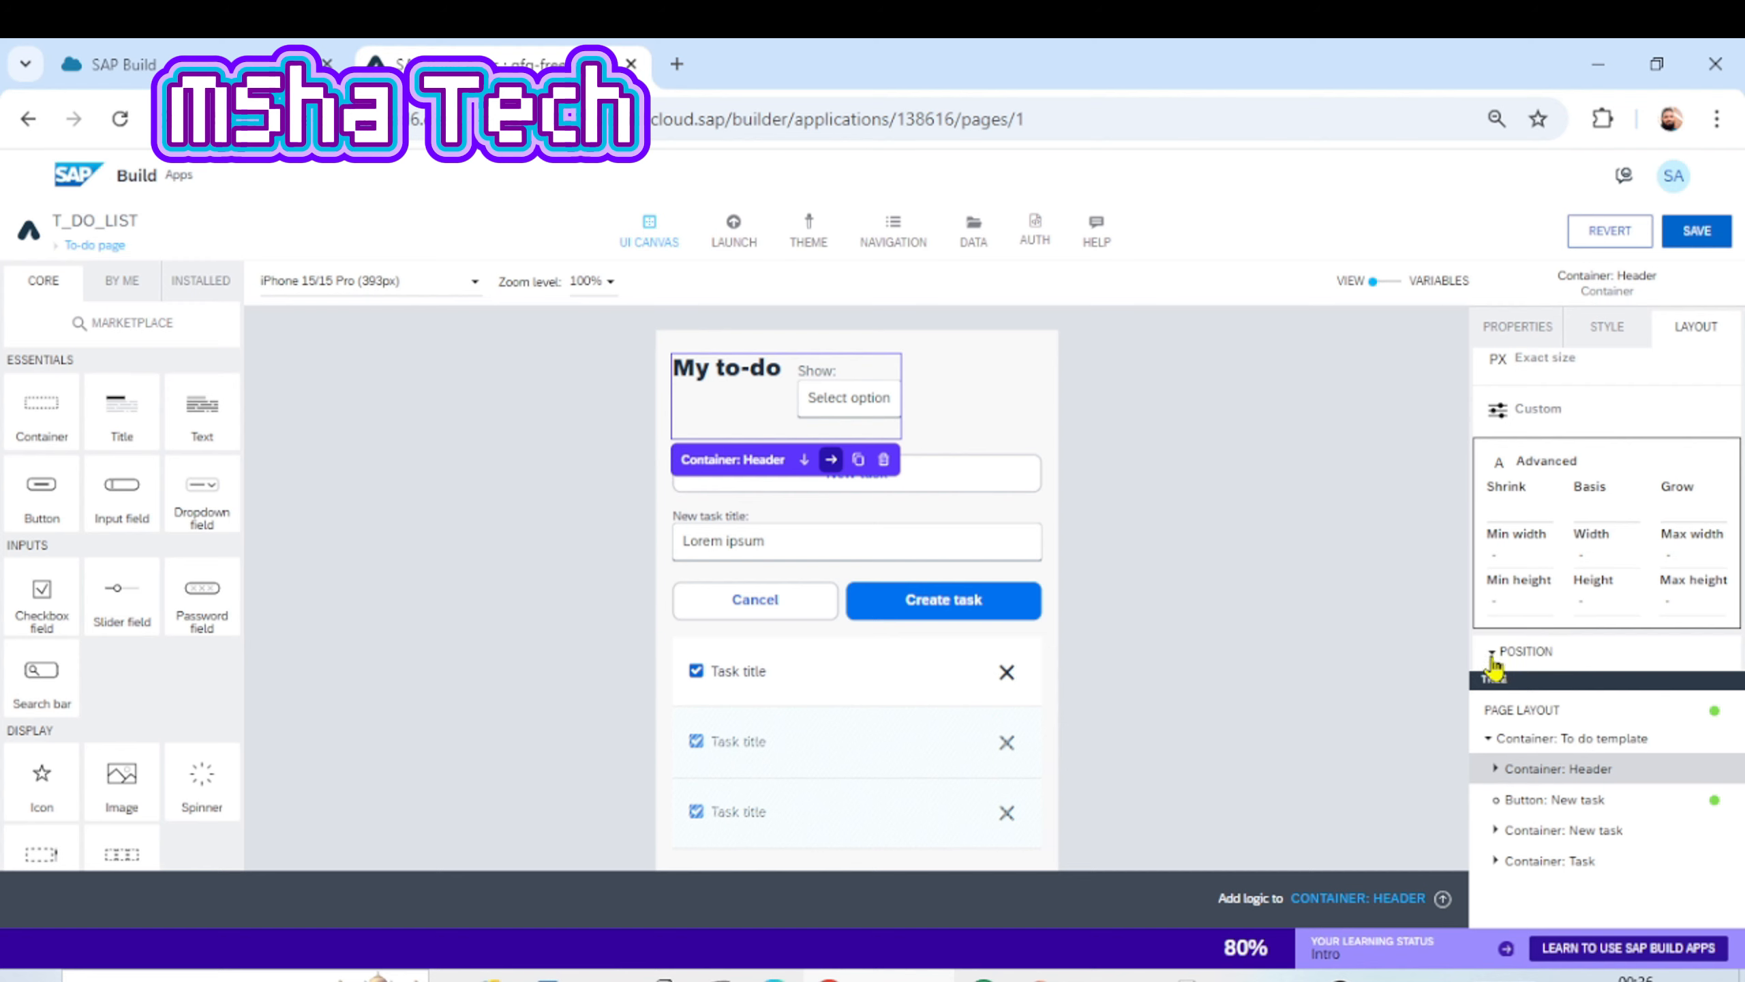
- Switch the header container's position to Absolute, back to Relative, and finally to Absolute again
{"action": "scroll", "coordinate": [1623, 610], "scroll_direction": "down", "scroll_amount": 4}
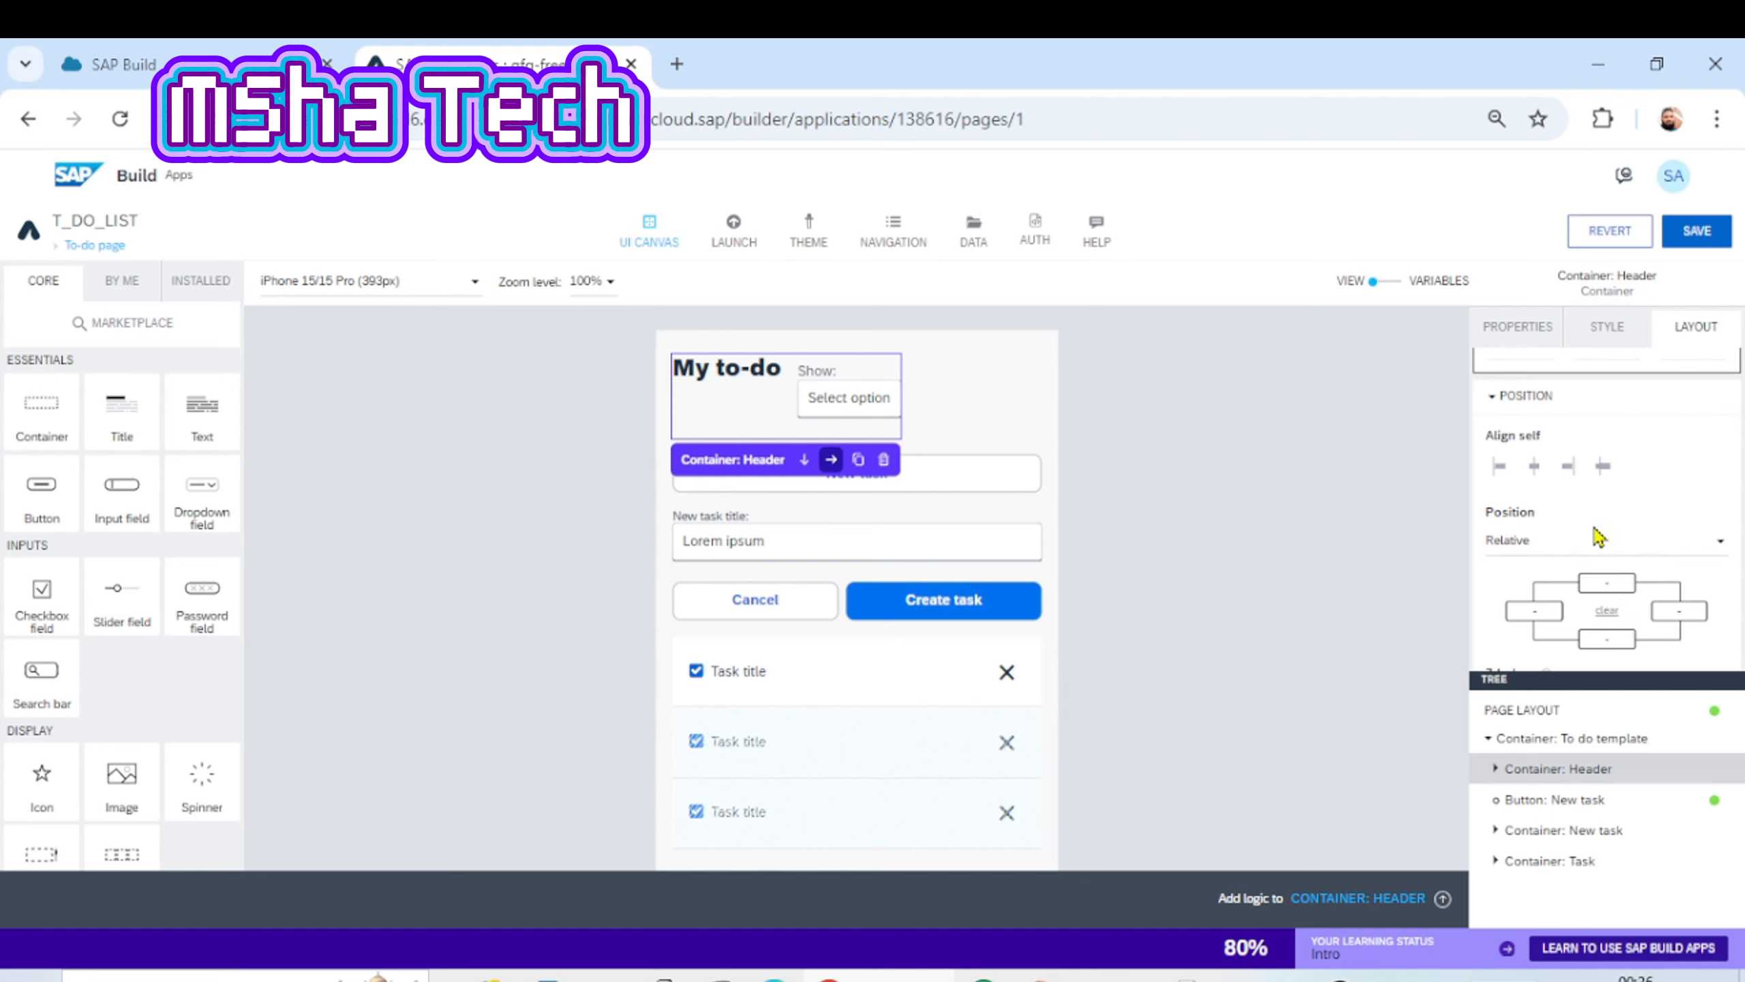
{"action": "left_click", "coordinate": [1579, 544]}
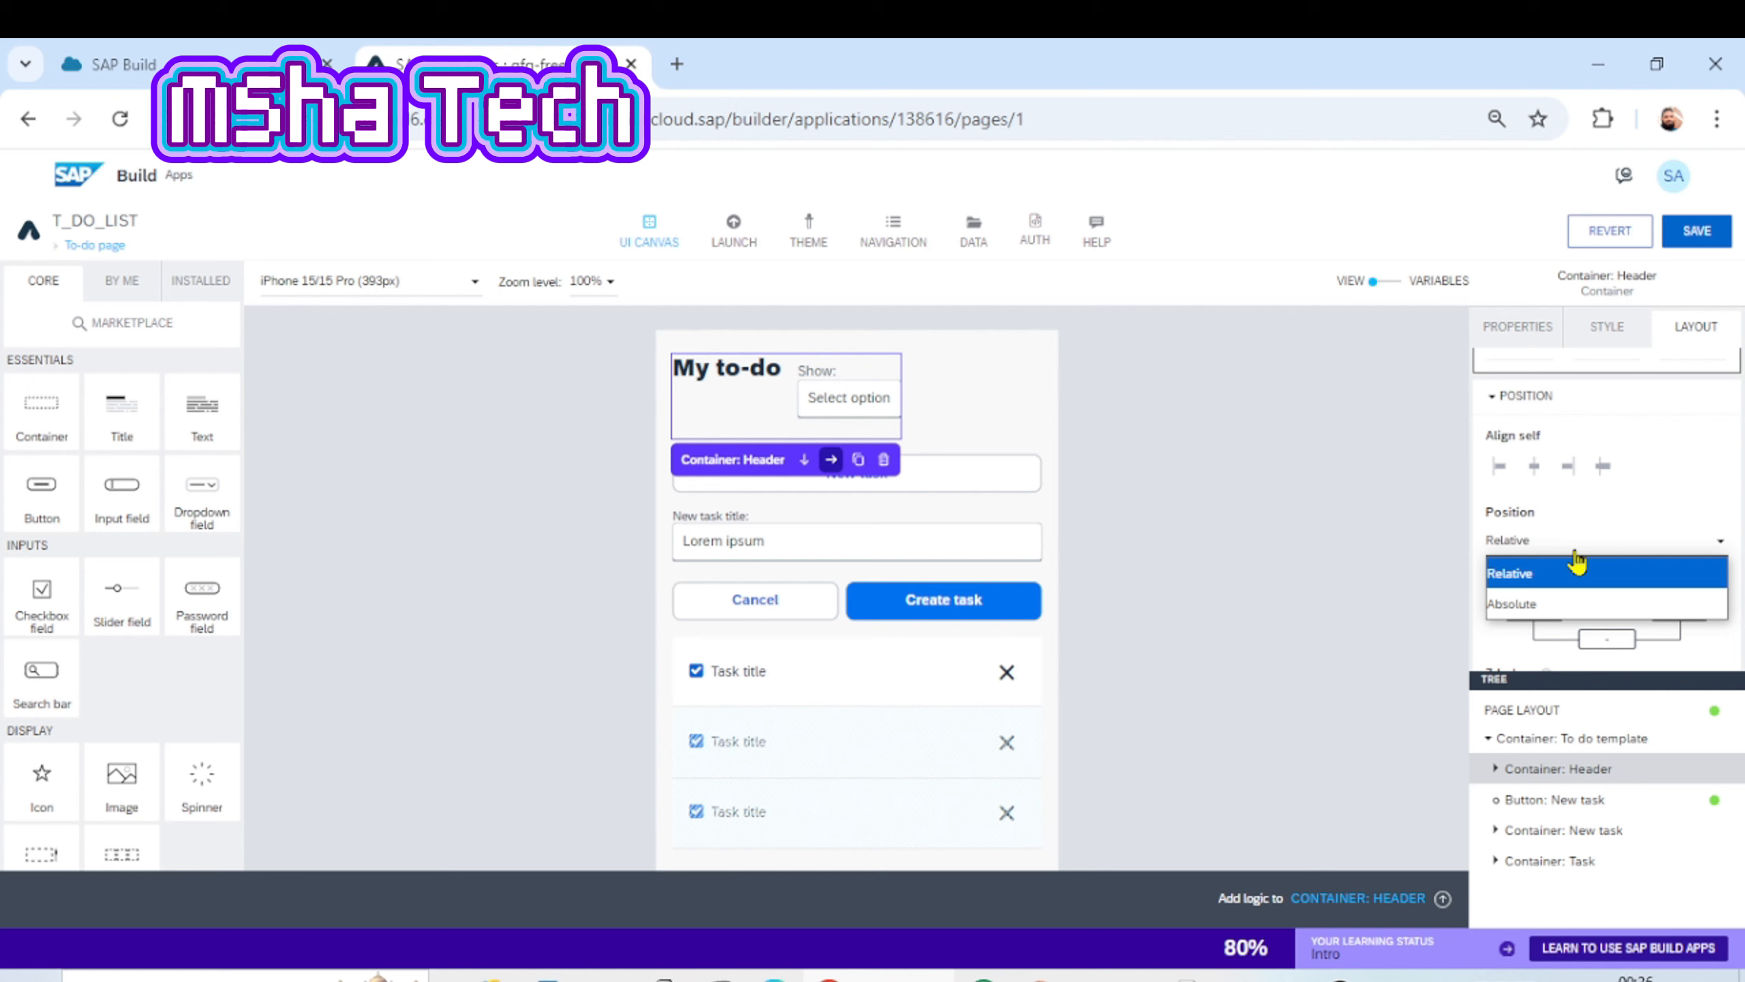
{"action": "left_click", "coordinate": [1539, 604]}
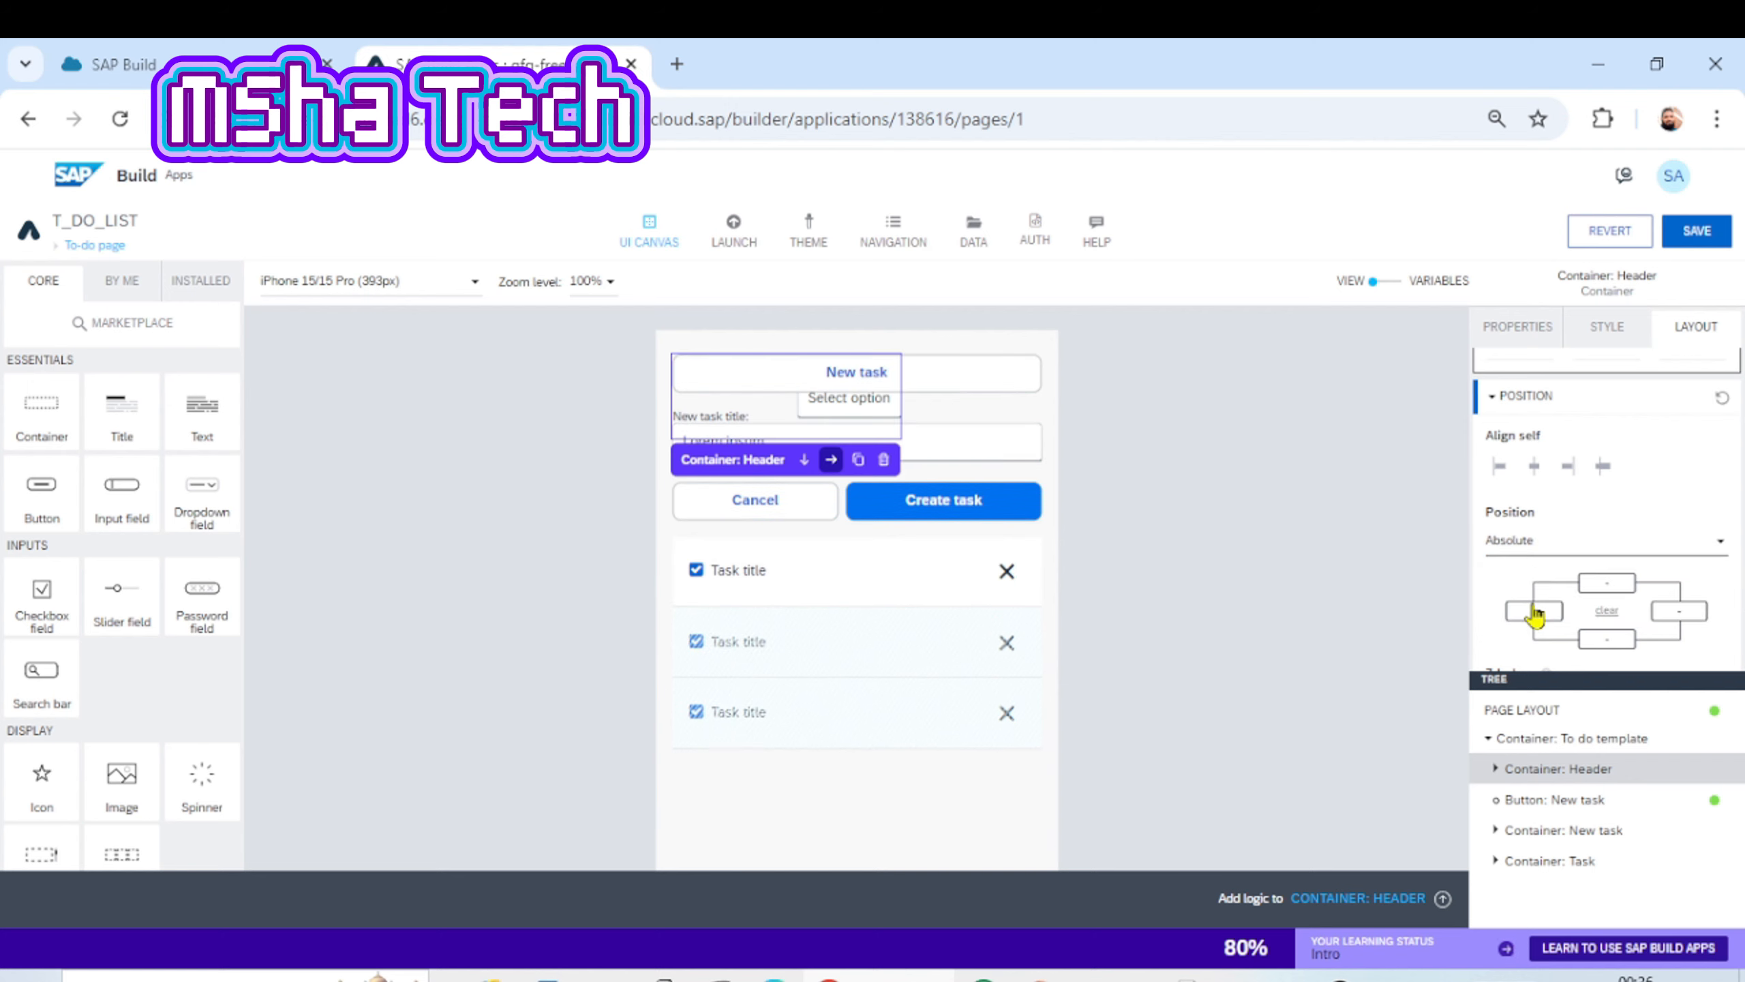
{"action": "left_click", "coordinate": [1556, 544]}
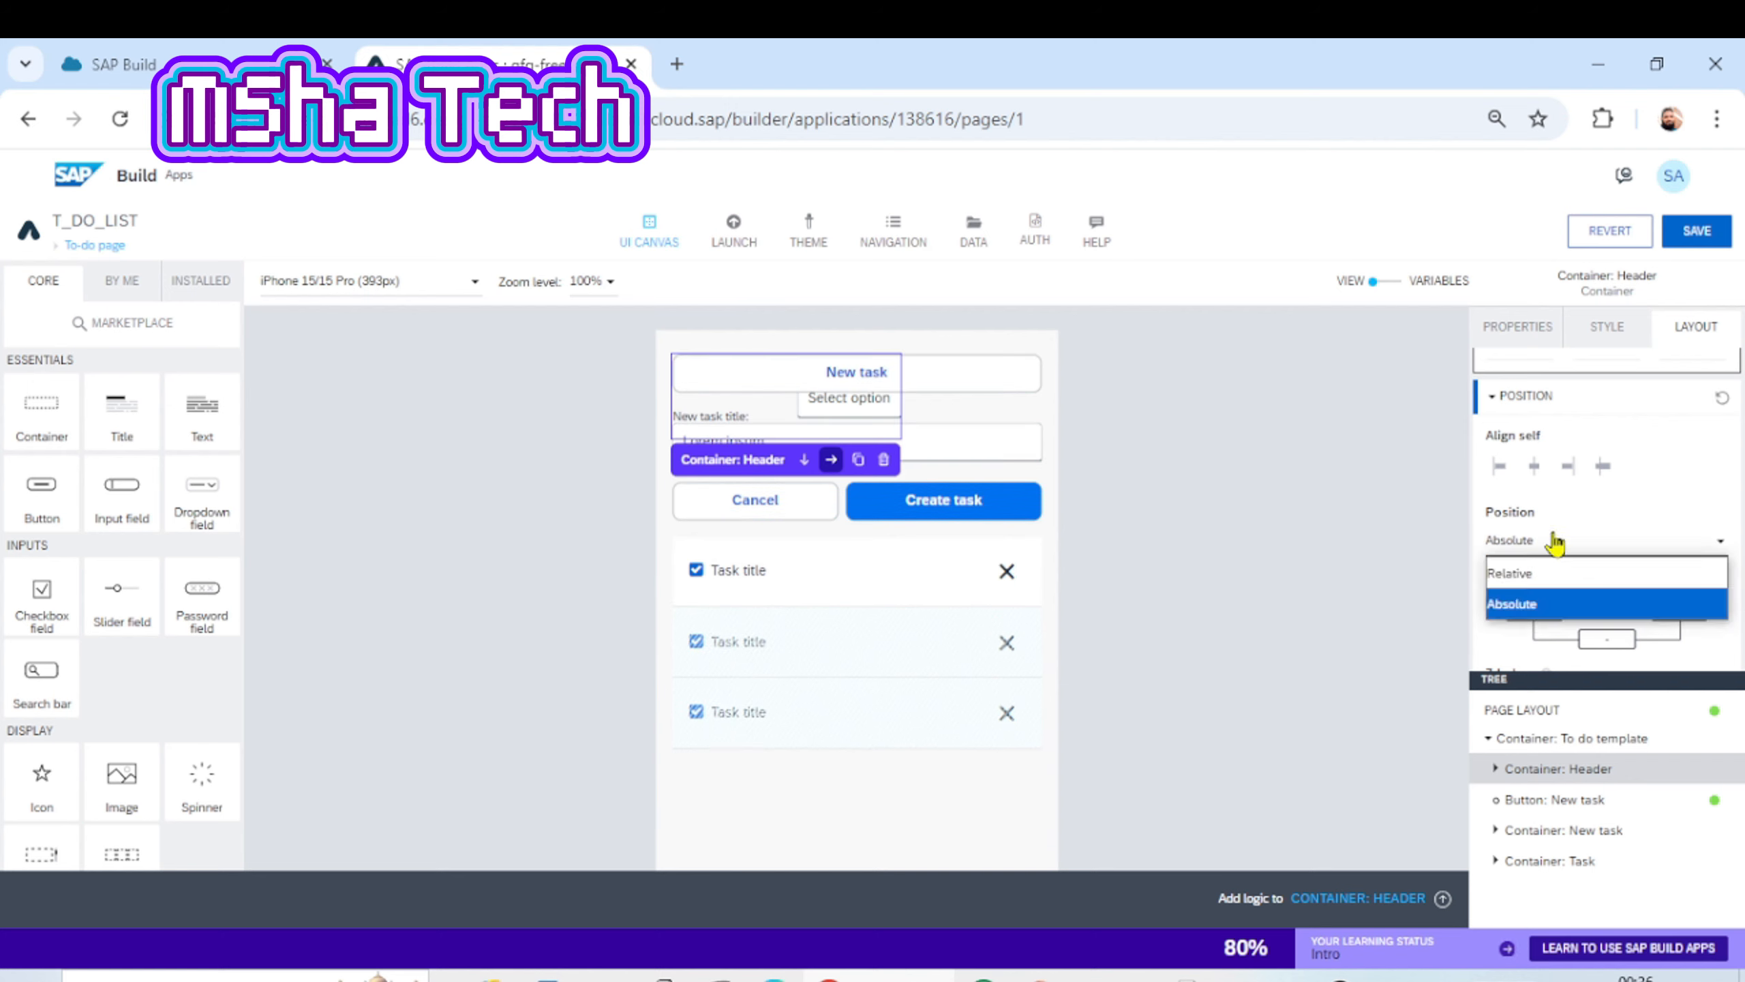
{"action": "left_click", "coordinate": [1539, 576]}
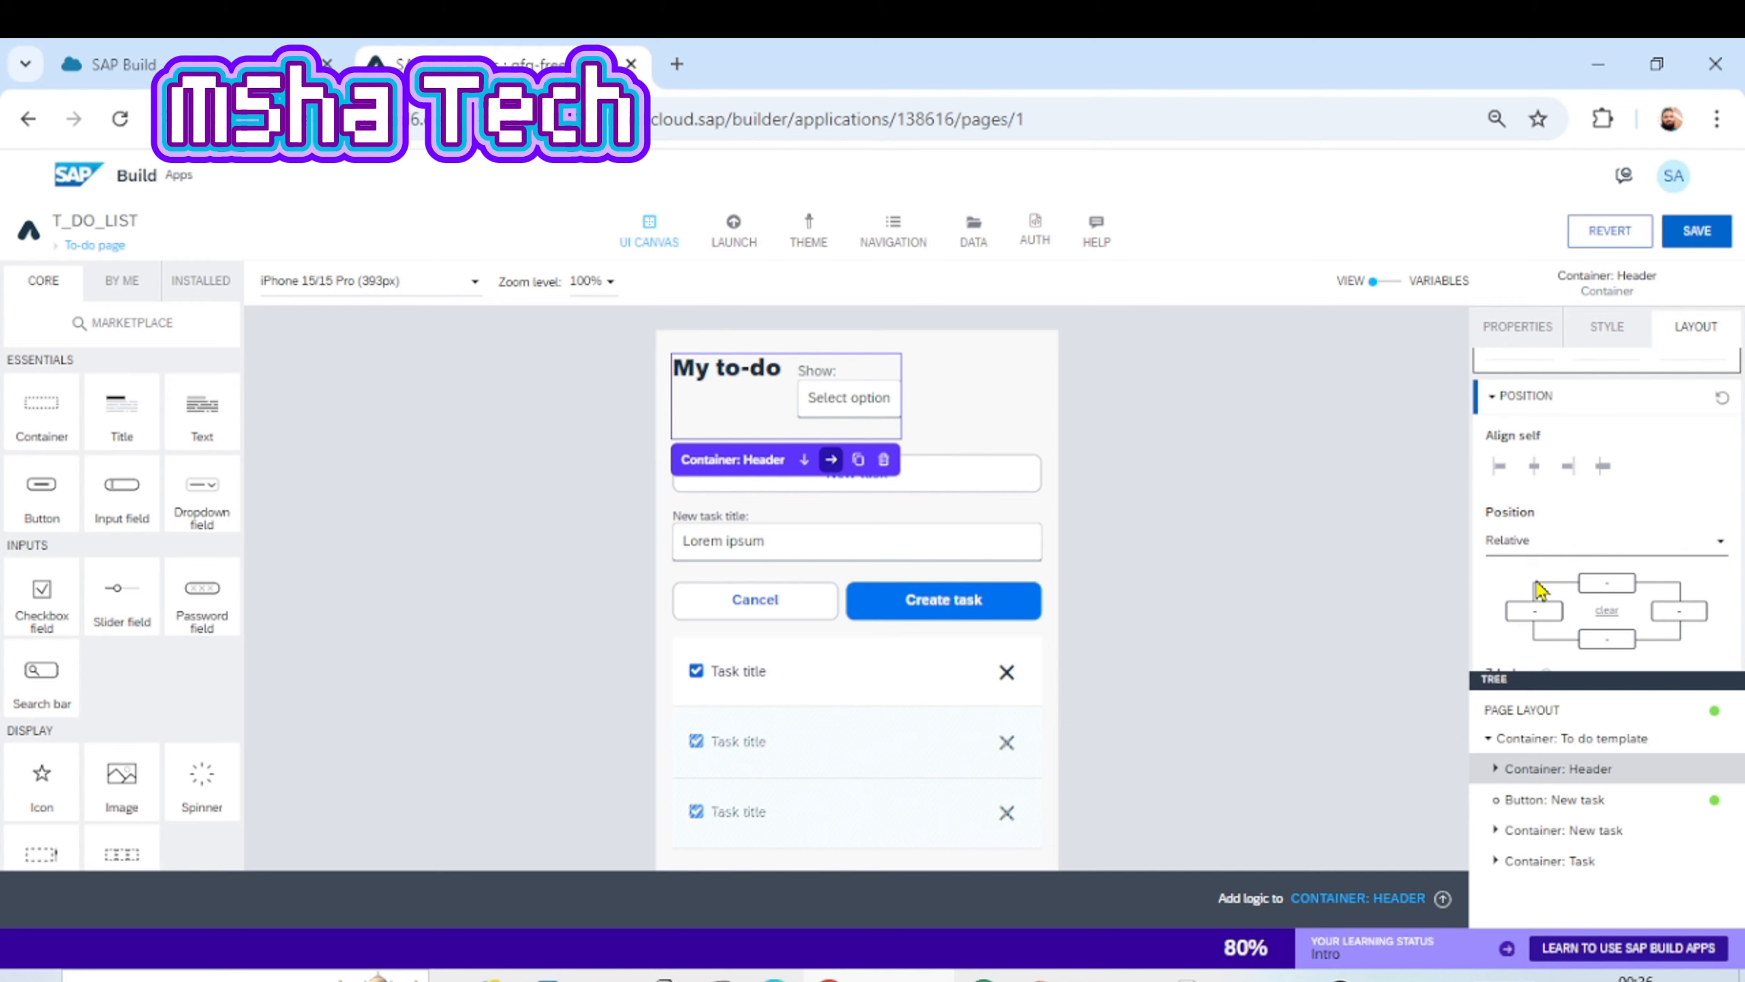
{"action": "left_click", "coordinate": [1524, 543]}
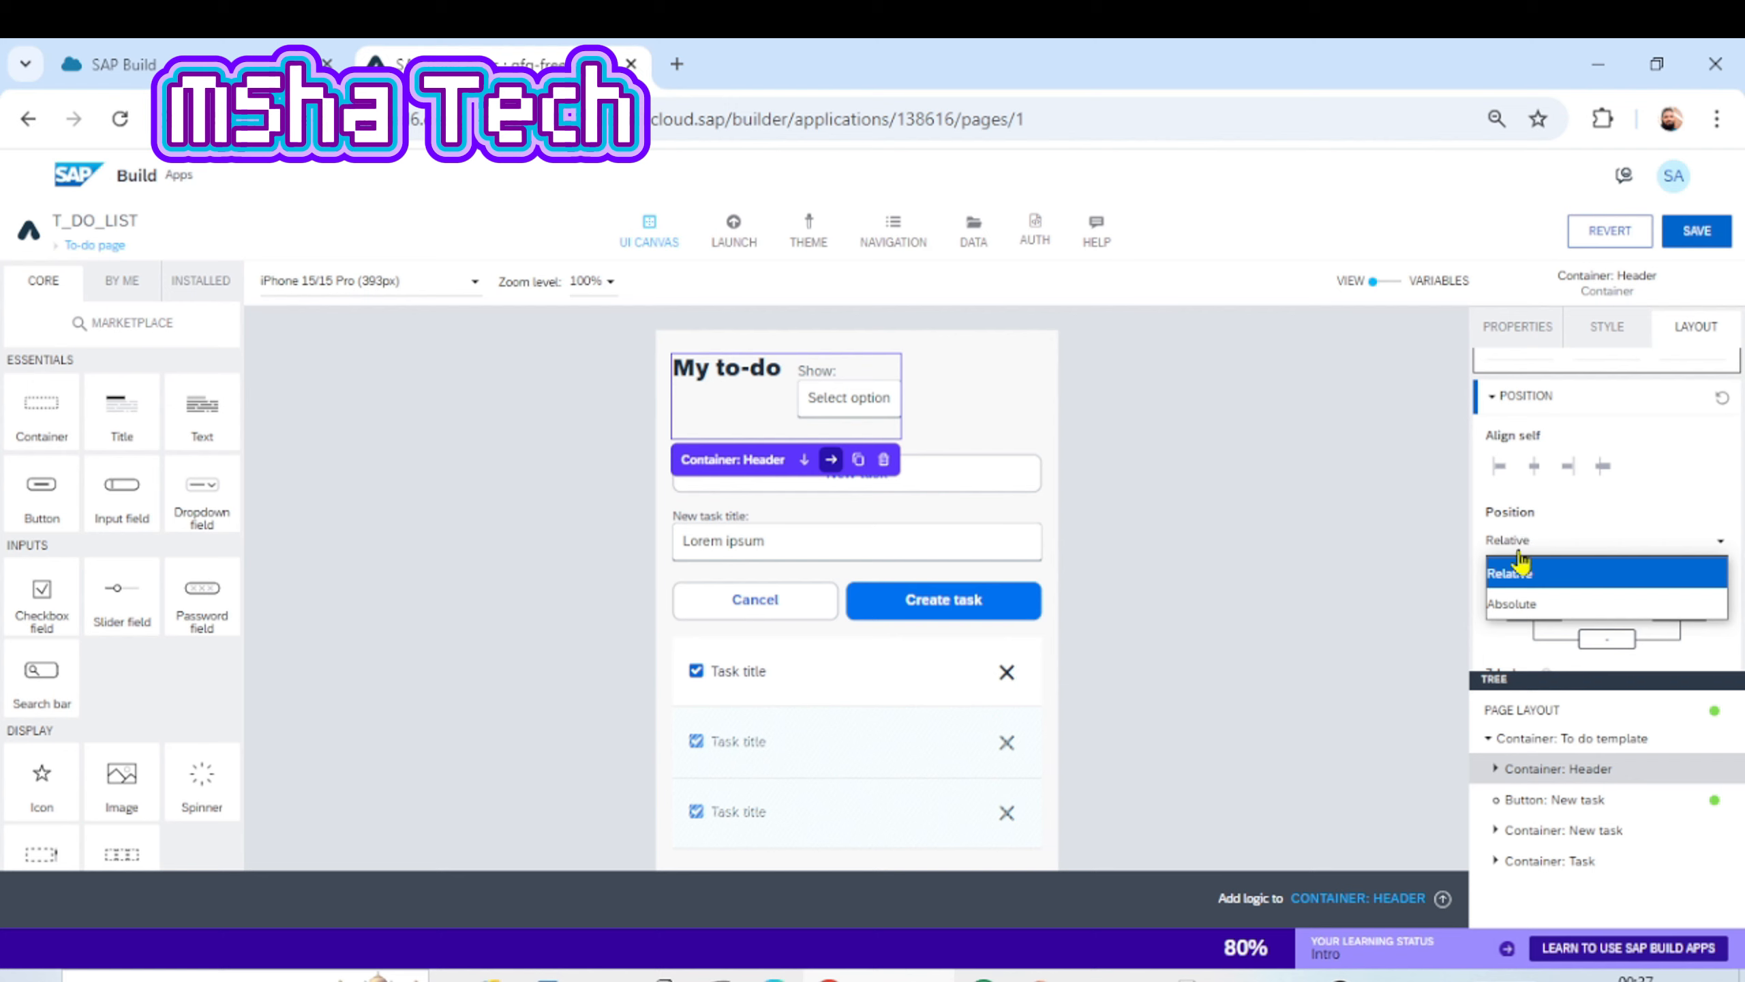
{"action": "left_click", "coordinate": [1517, 605]}
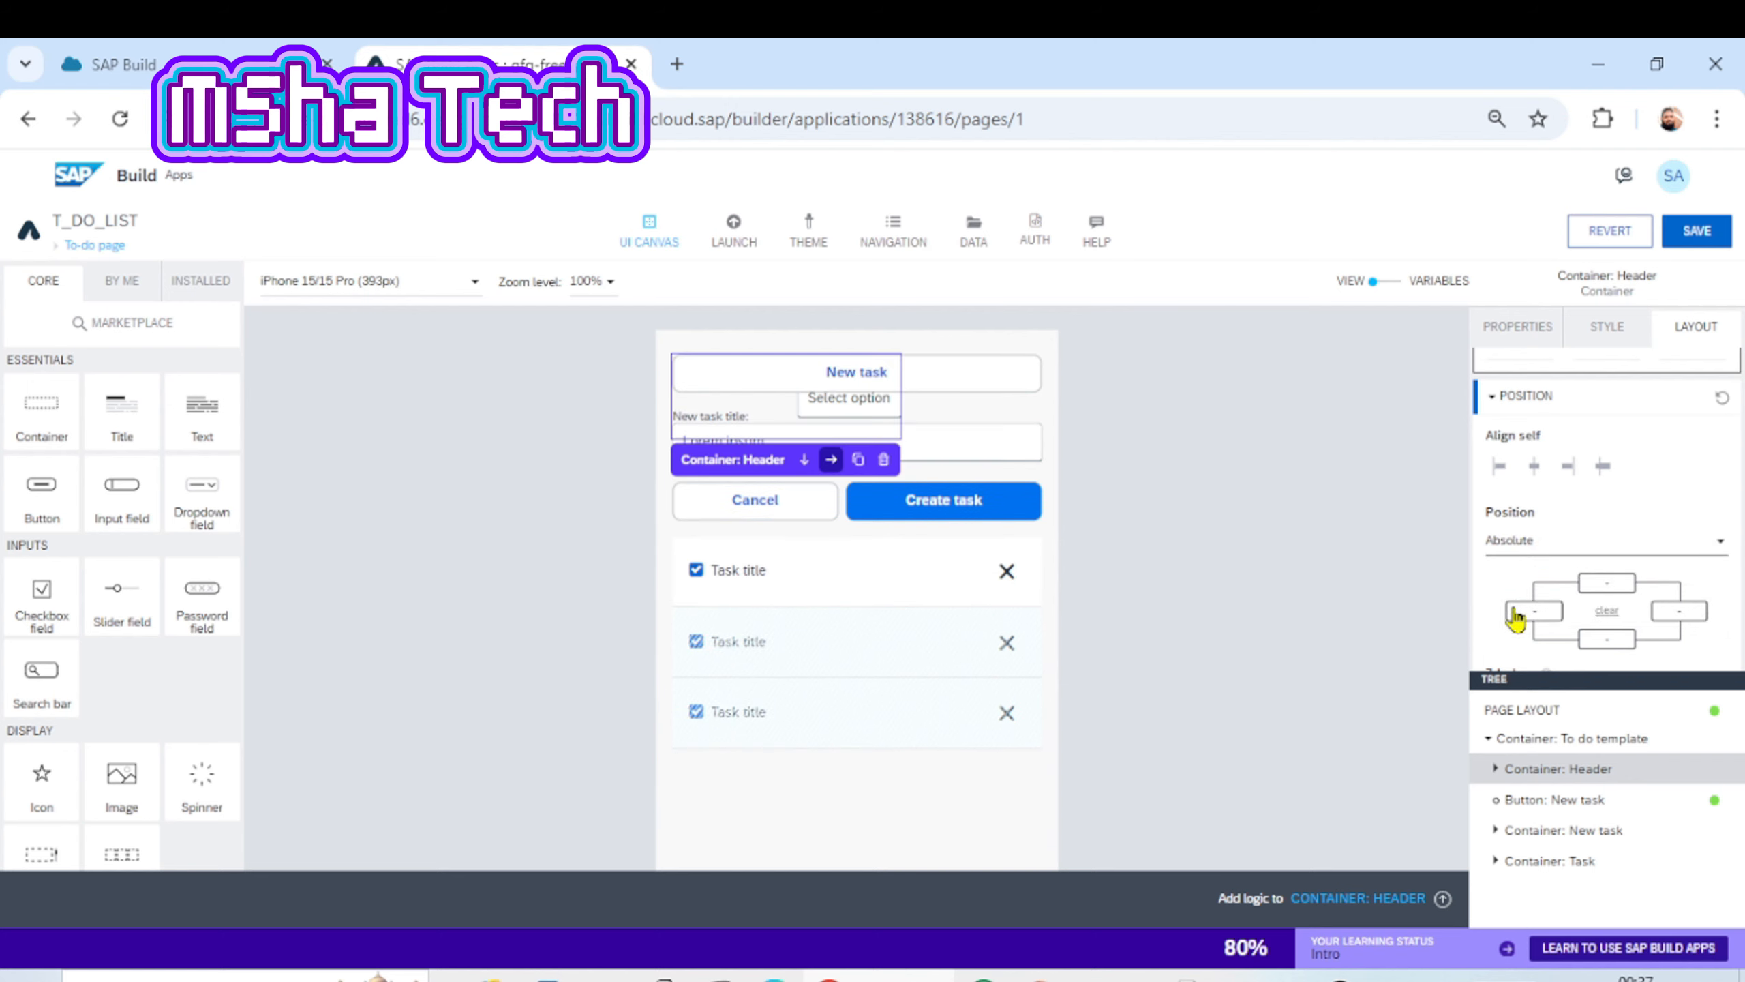
- Set the header container's position to Relative and view the pixel option for its top offset without entering a value
{"action": "left_click", "coordinate": [1516, 545]}
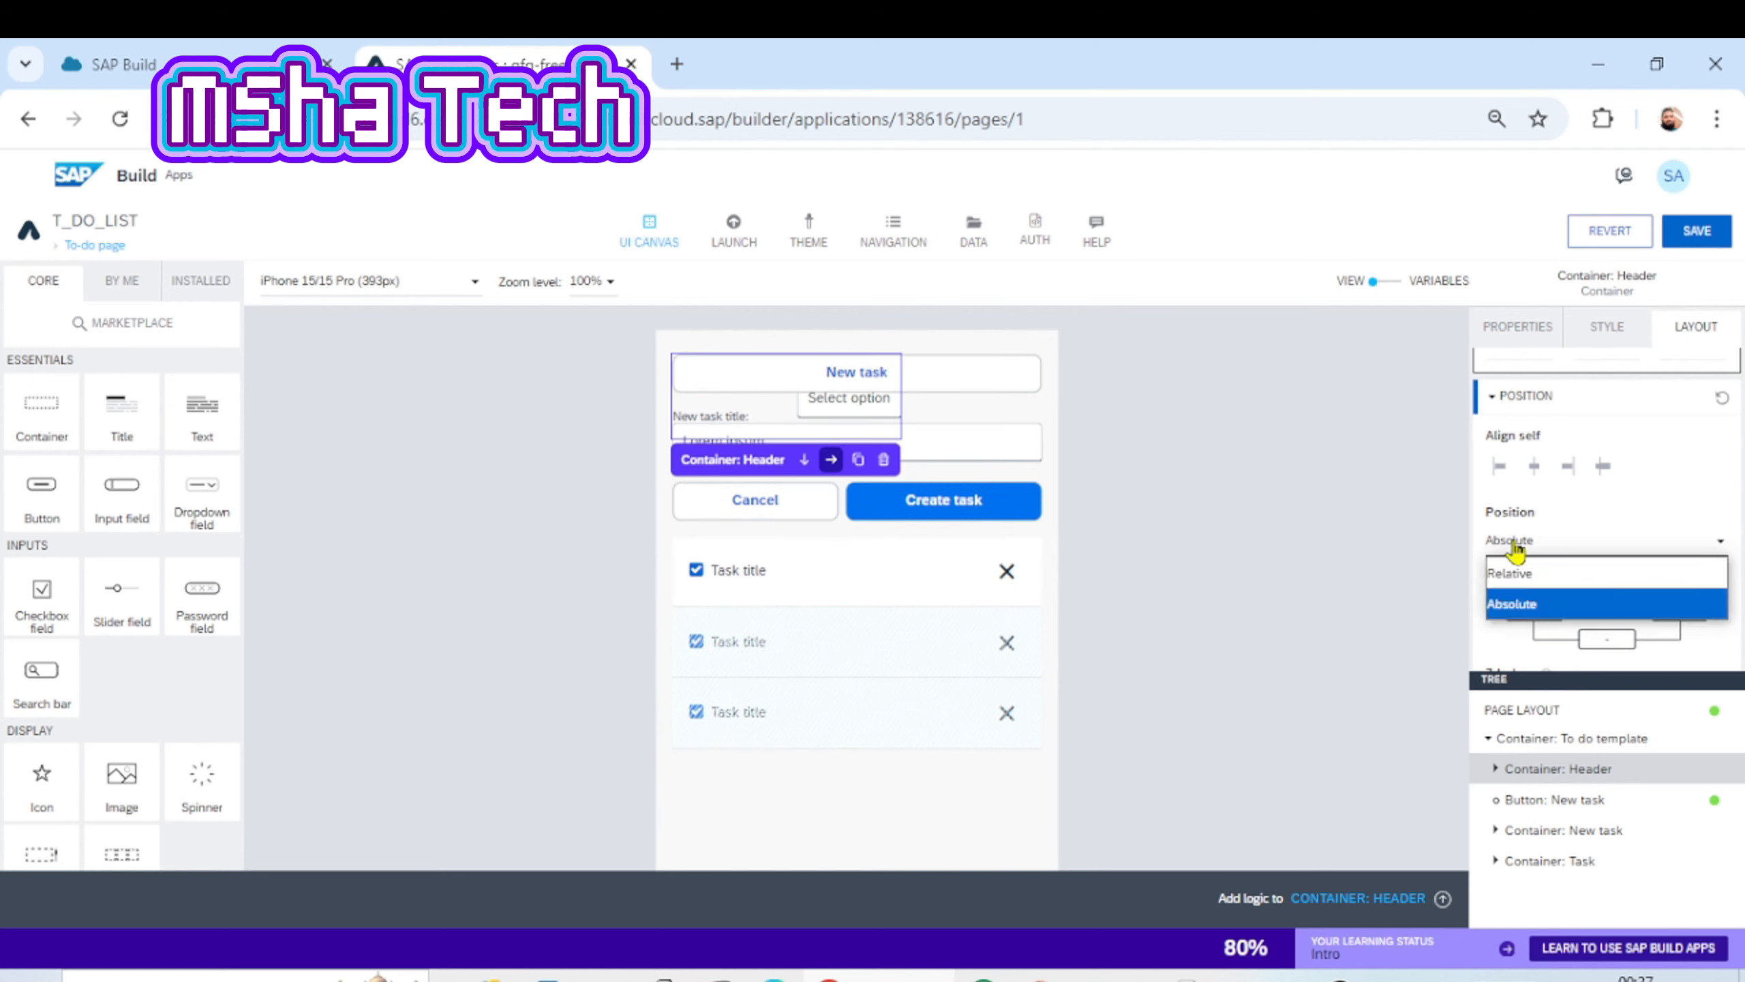
{"action": "left_click", "coordinate": [1504, 573]}
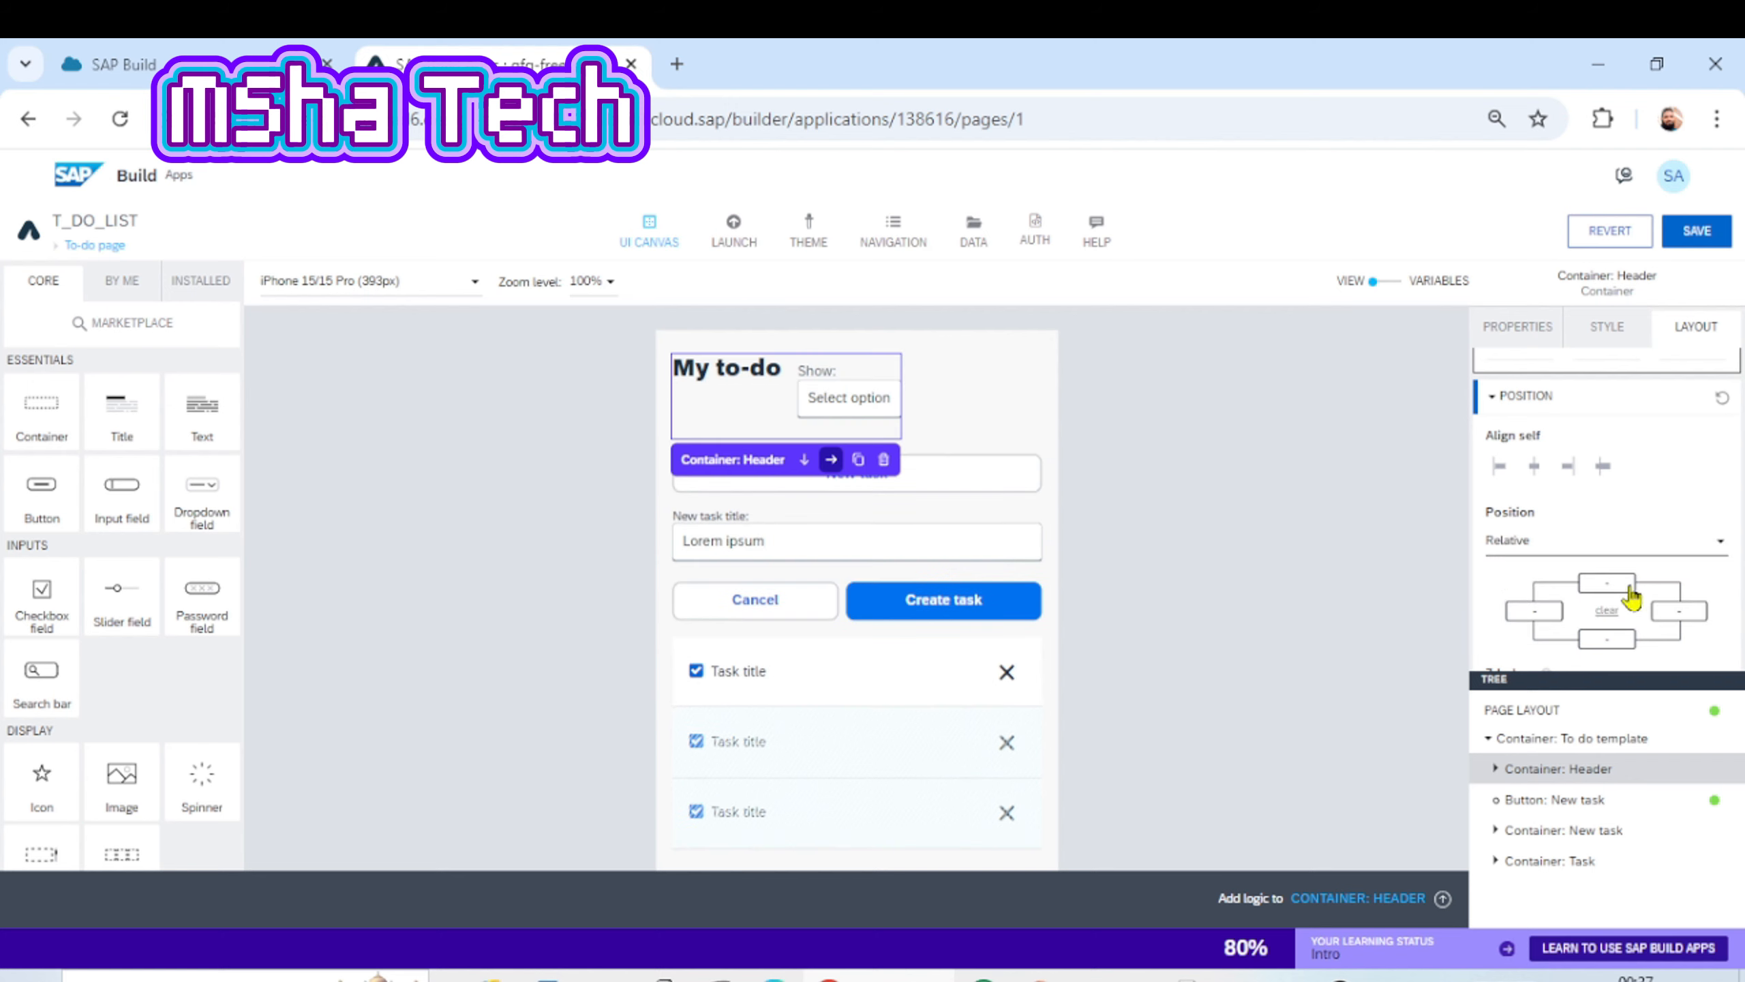
{"action": "left_click", "coordinate": [1609, 584]}
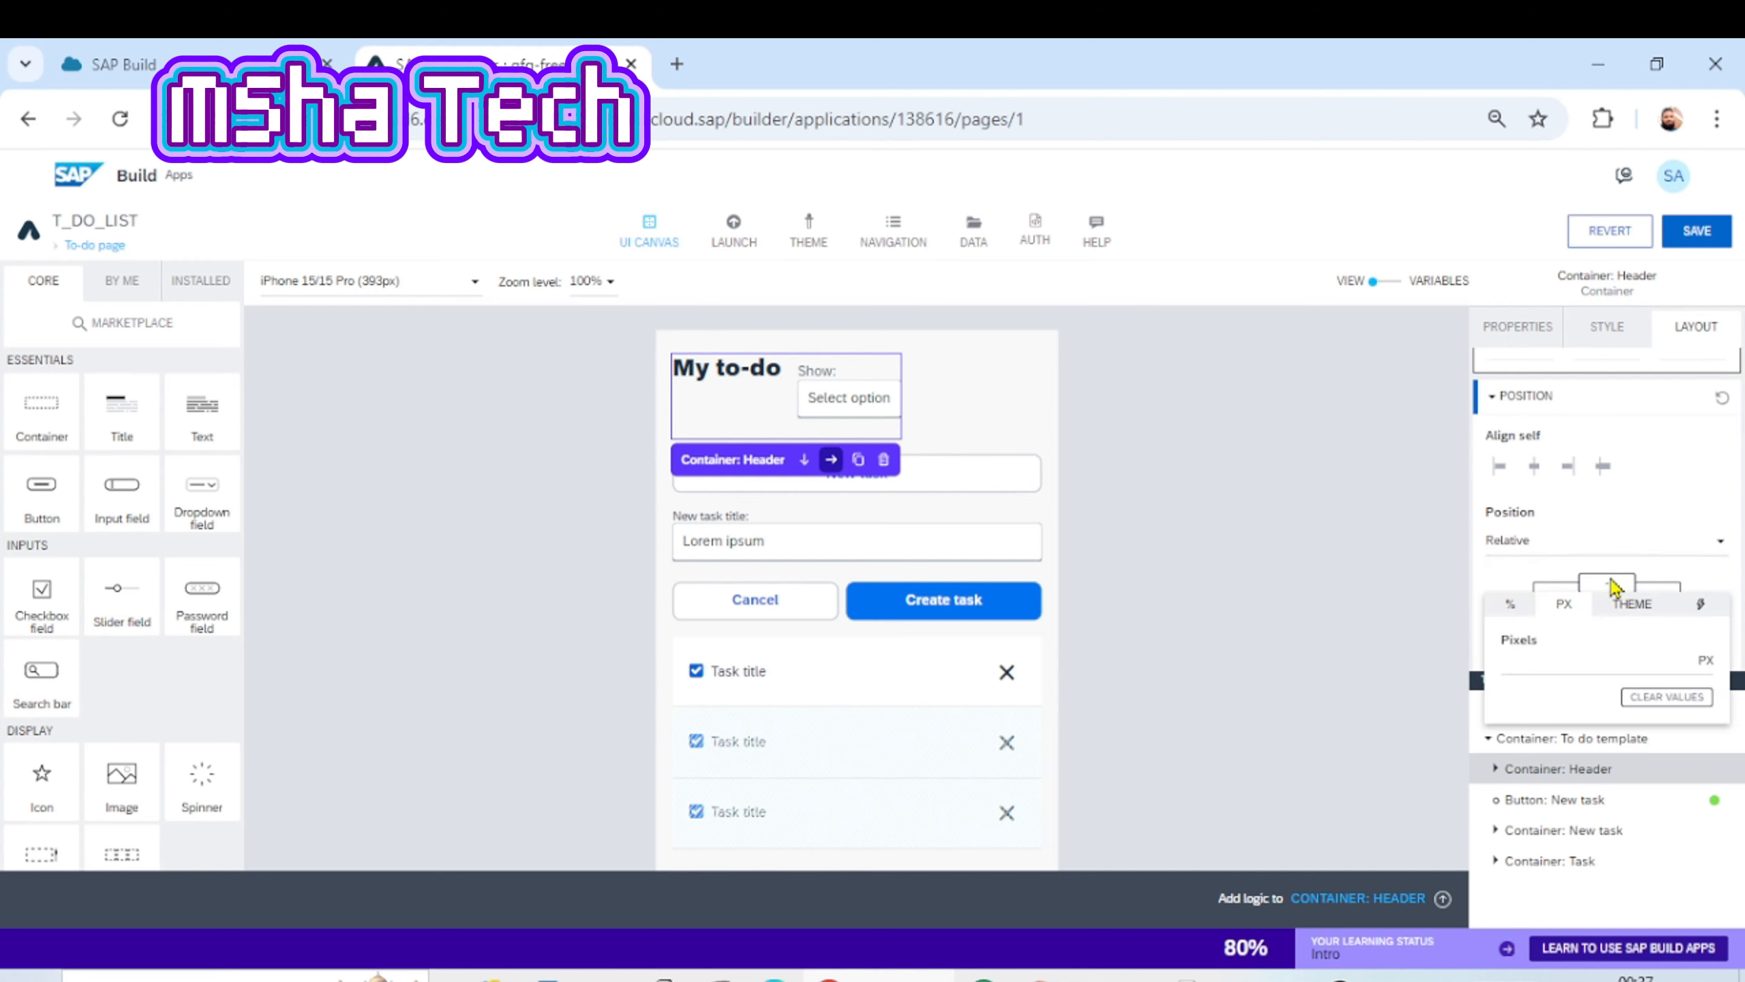
{"action": "left_click", "coordinate": [1556, 658]}
{"action": "left_click", "coordinate": [1689, 502]}
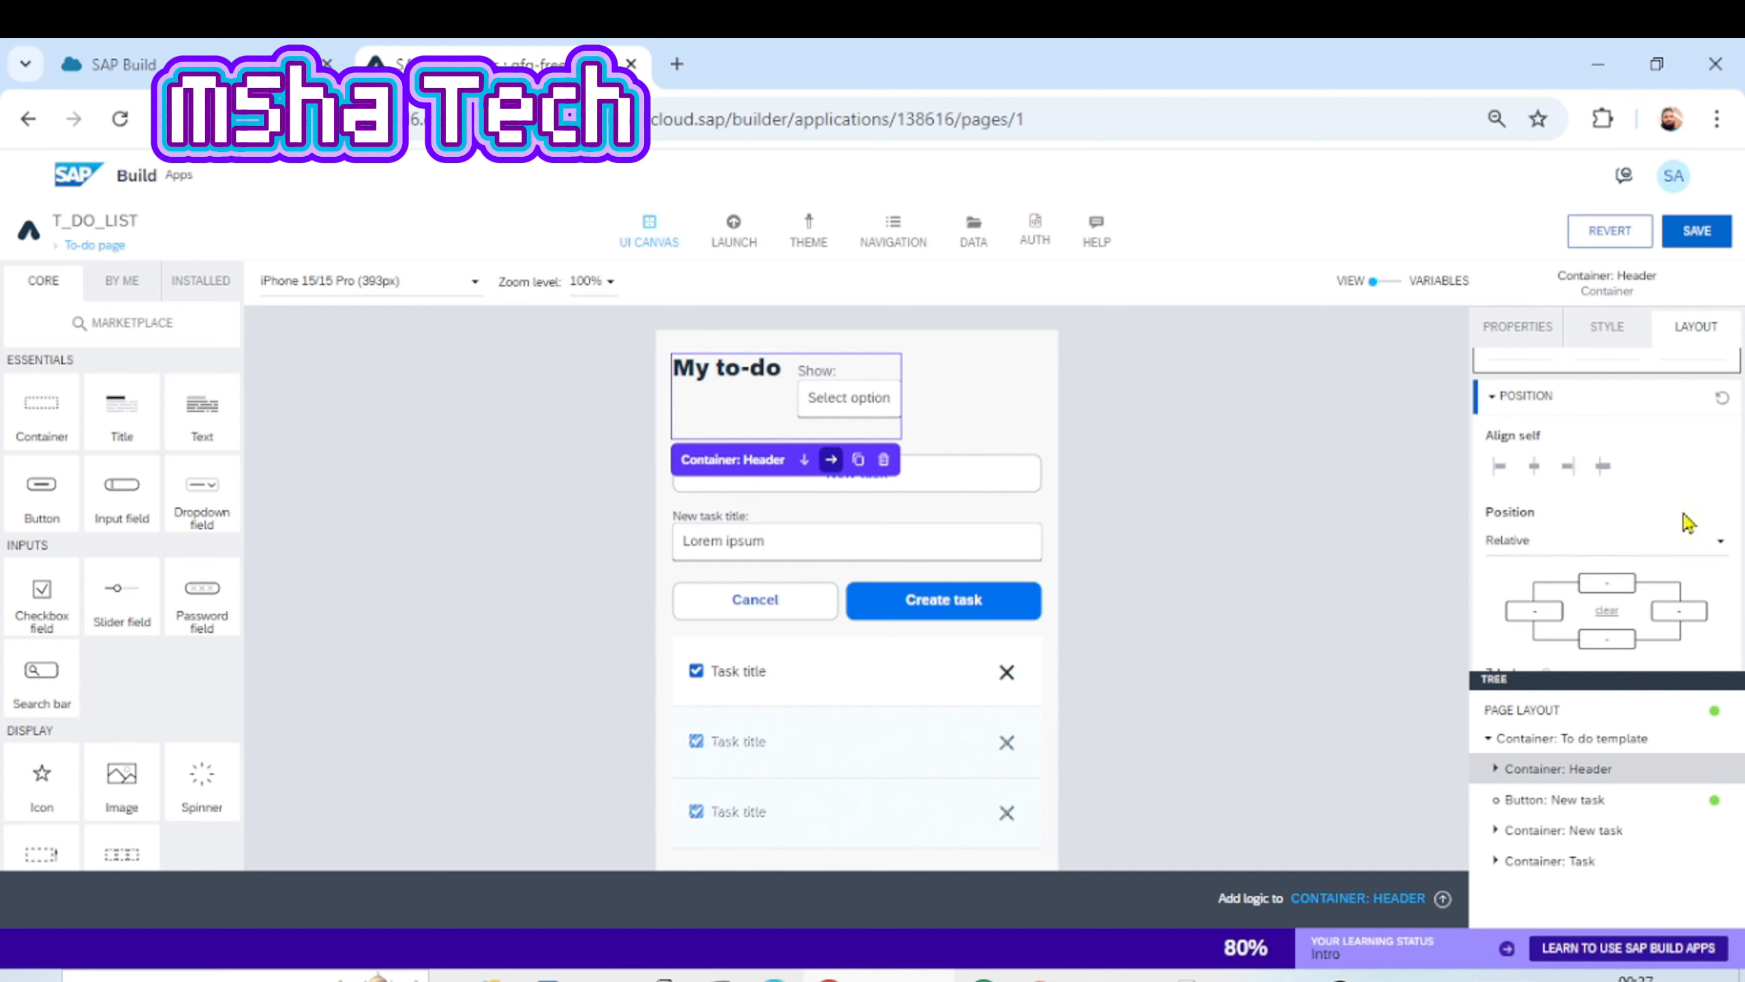
- Try a 100 px bottom offset for the header container, then clear the value
{"action": "left_click", "coordinate": [1621, 645]}
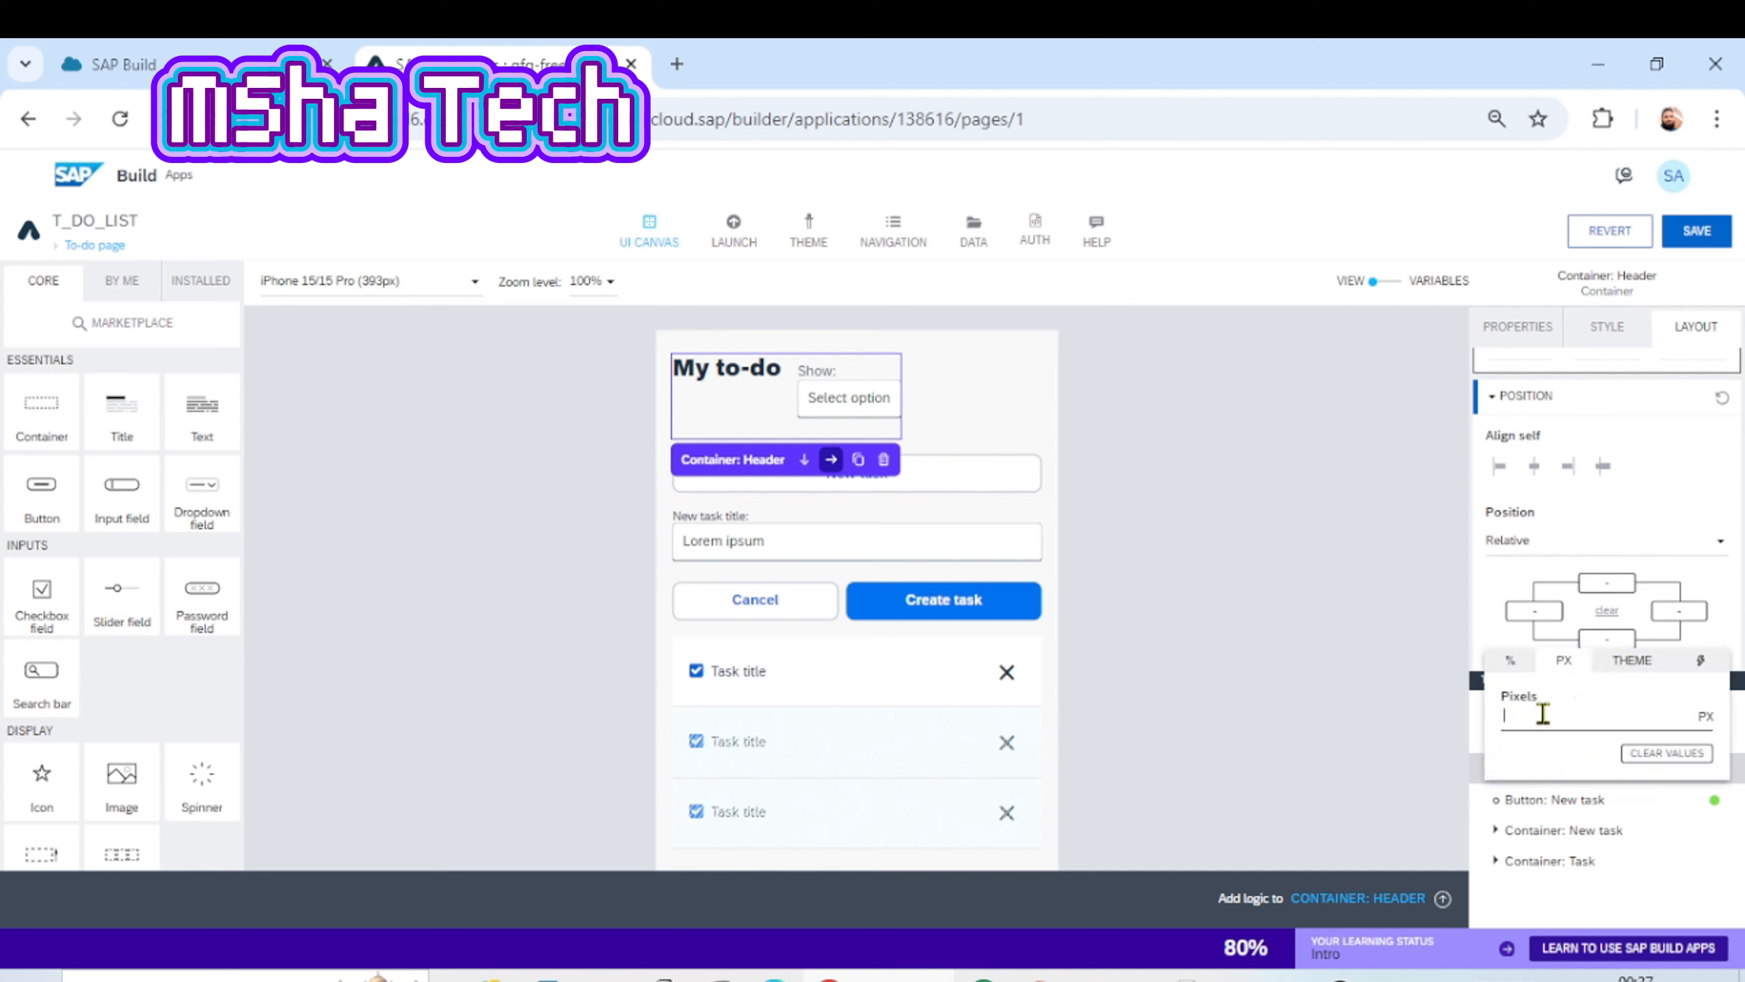
{"action": "type", "text": "1"}
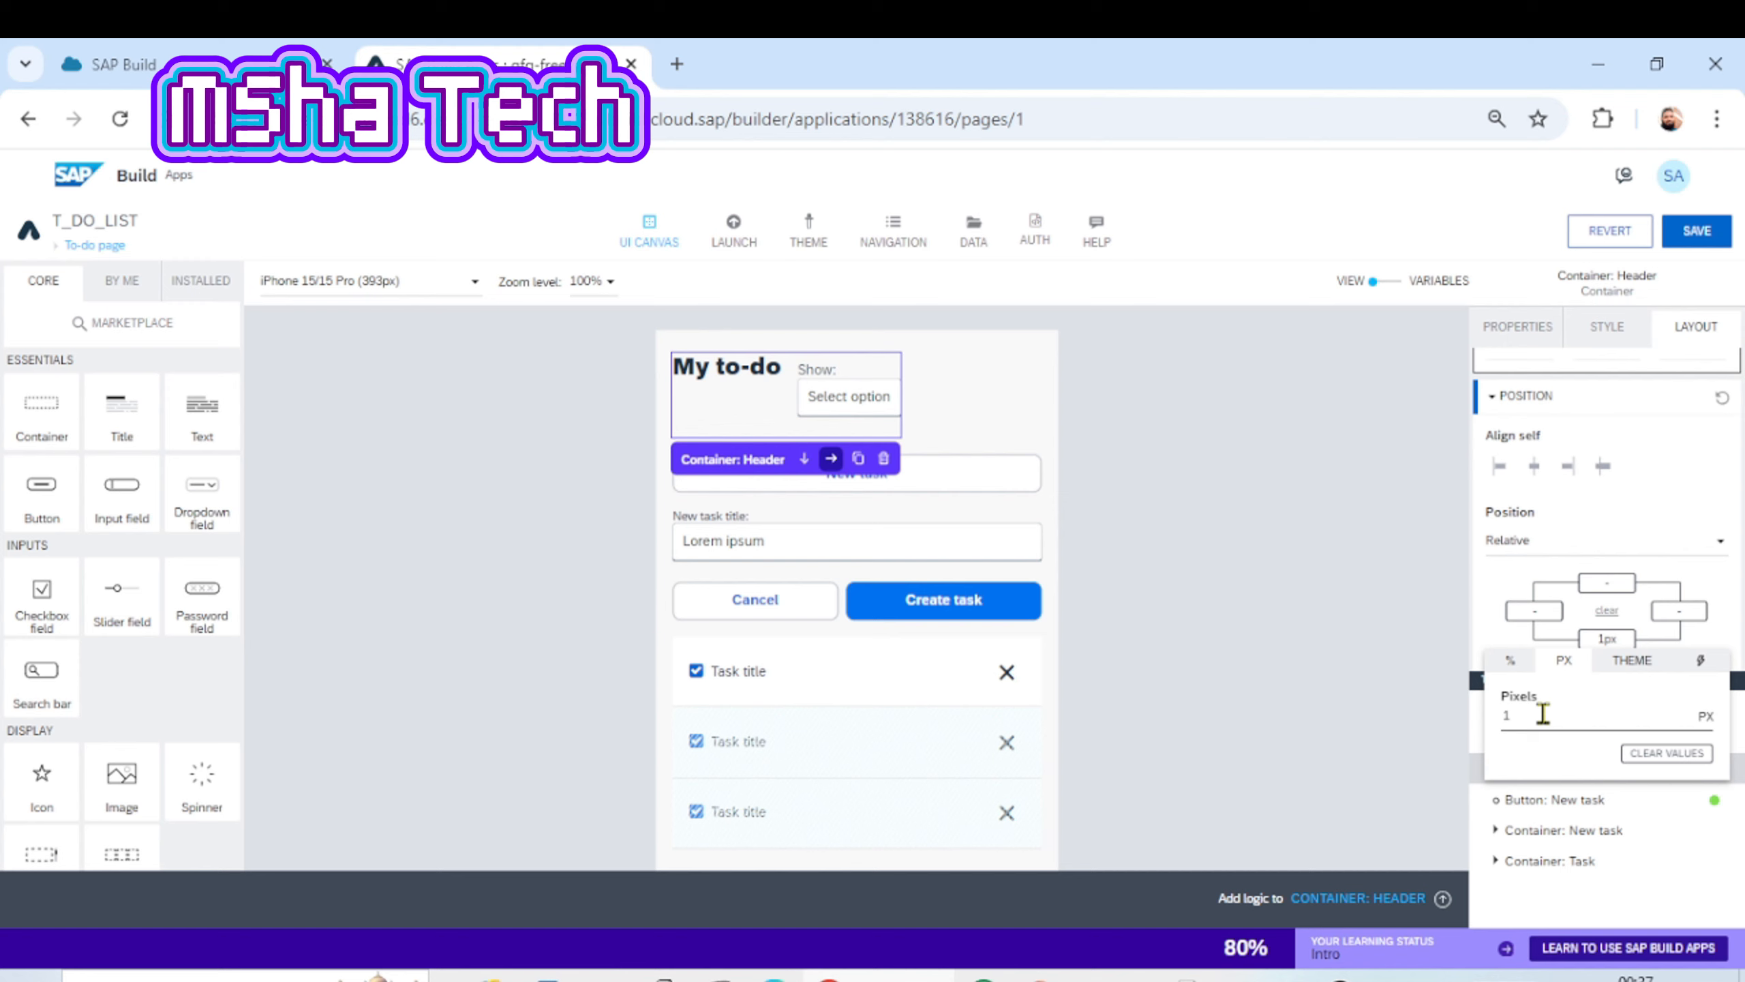
{"action": "type", "text": "00"}
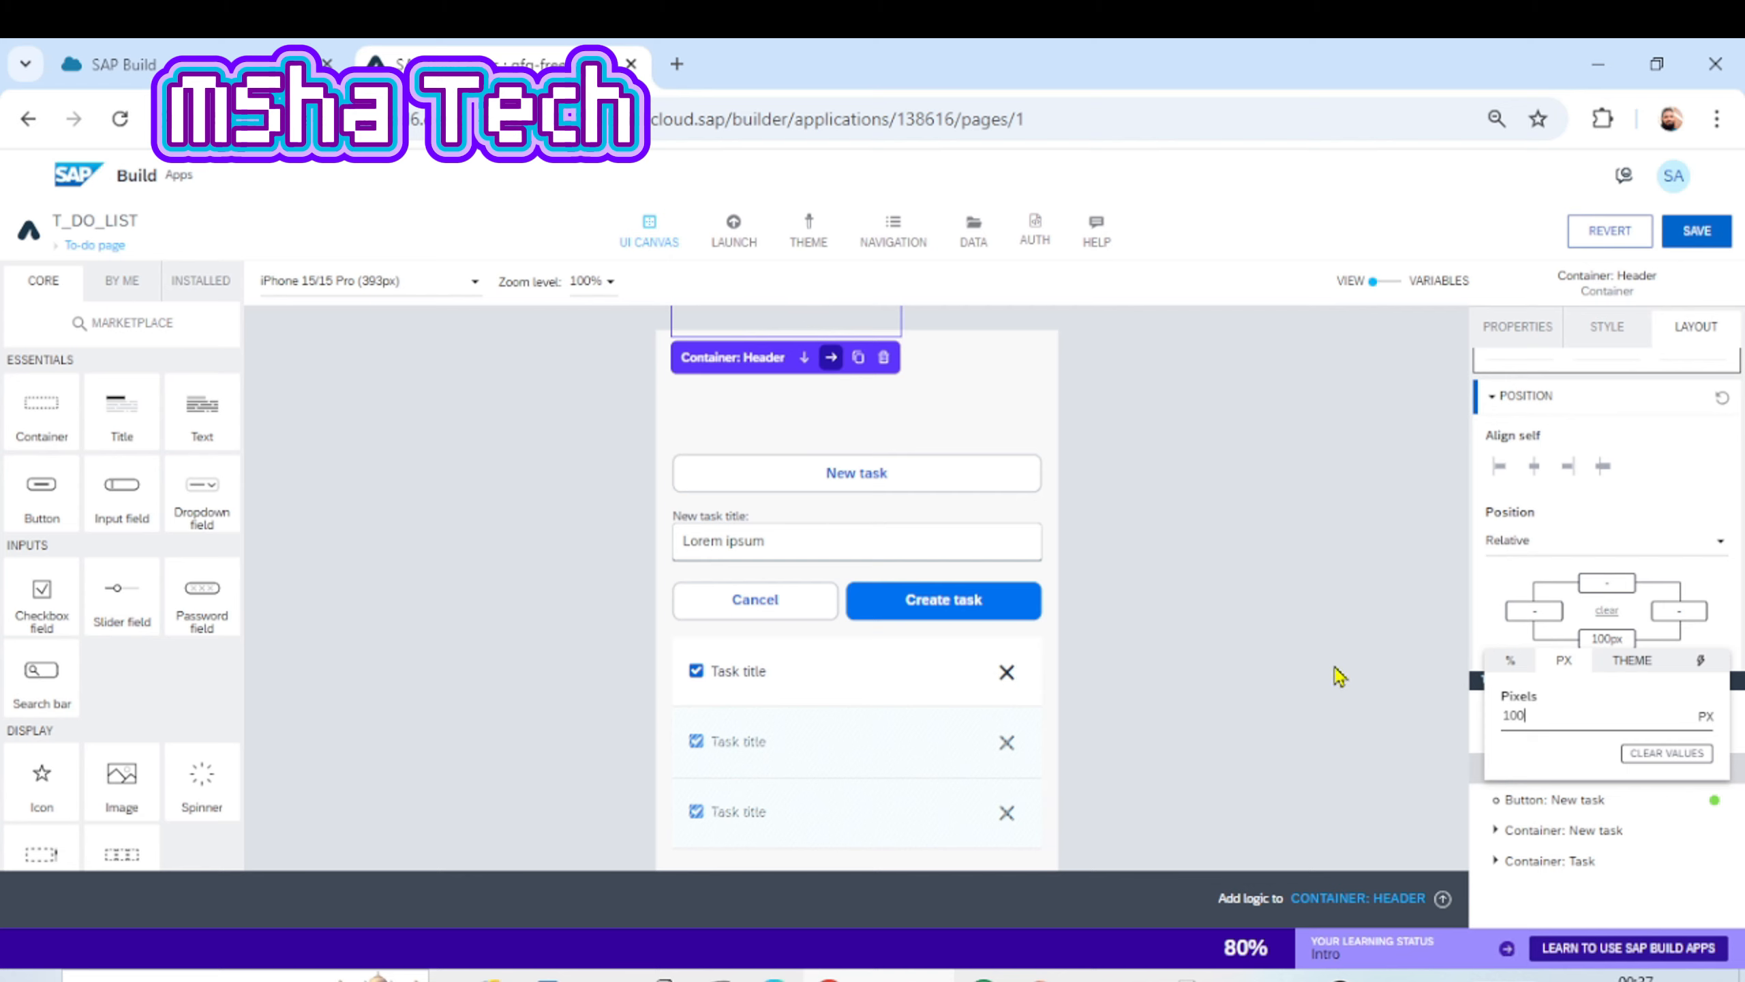
{"action": "key", "text": "BackSpace"}
{"action": "key", "text": "BackSpace"}
{"action": "key", "text": "BackSpace"}
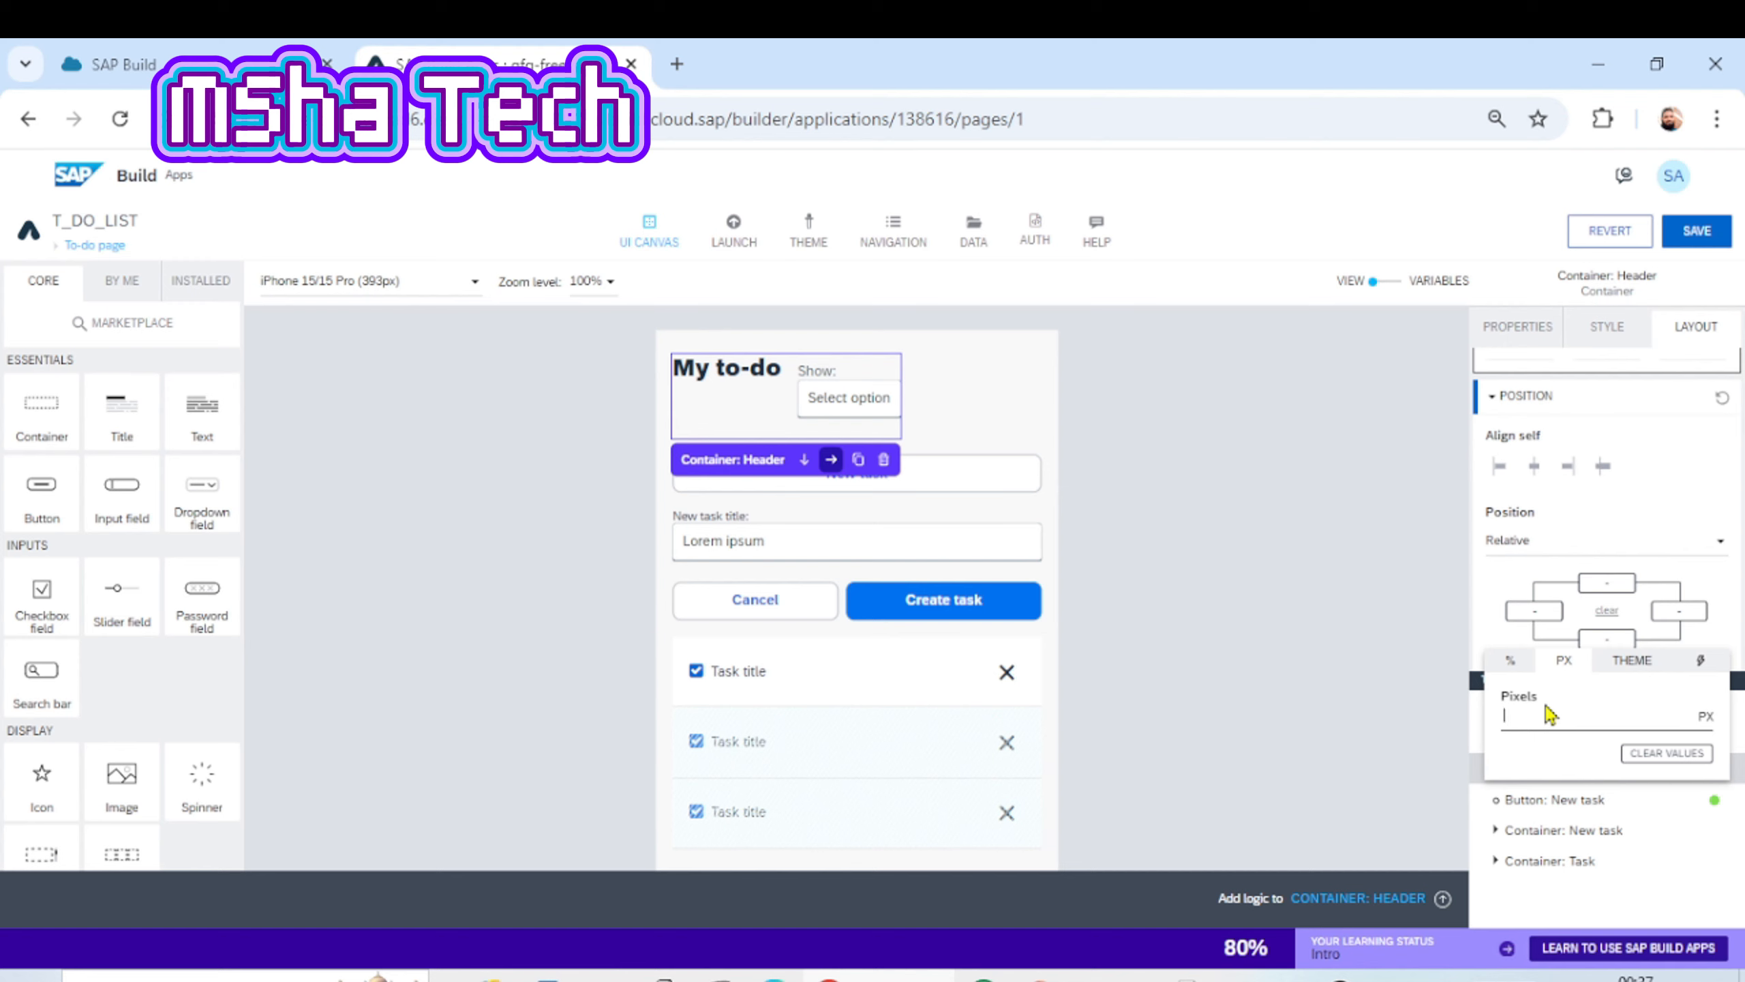
- Try a 50 px bottom offset for the header container, then set it to 0 px
{"action": "type", "text": "50"}
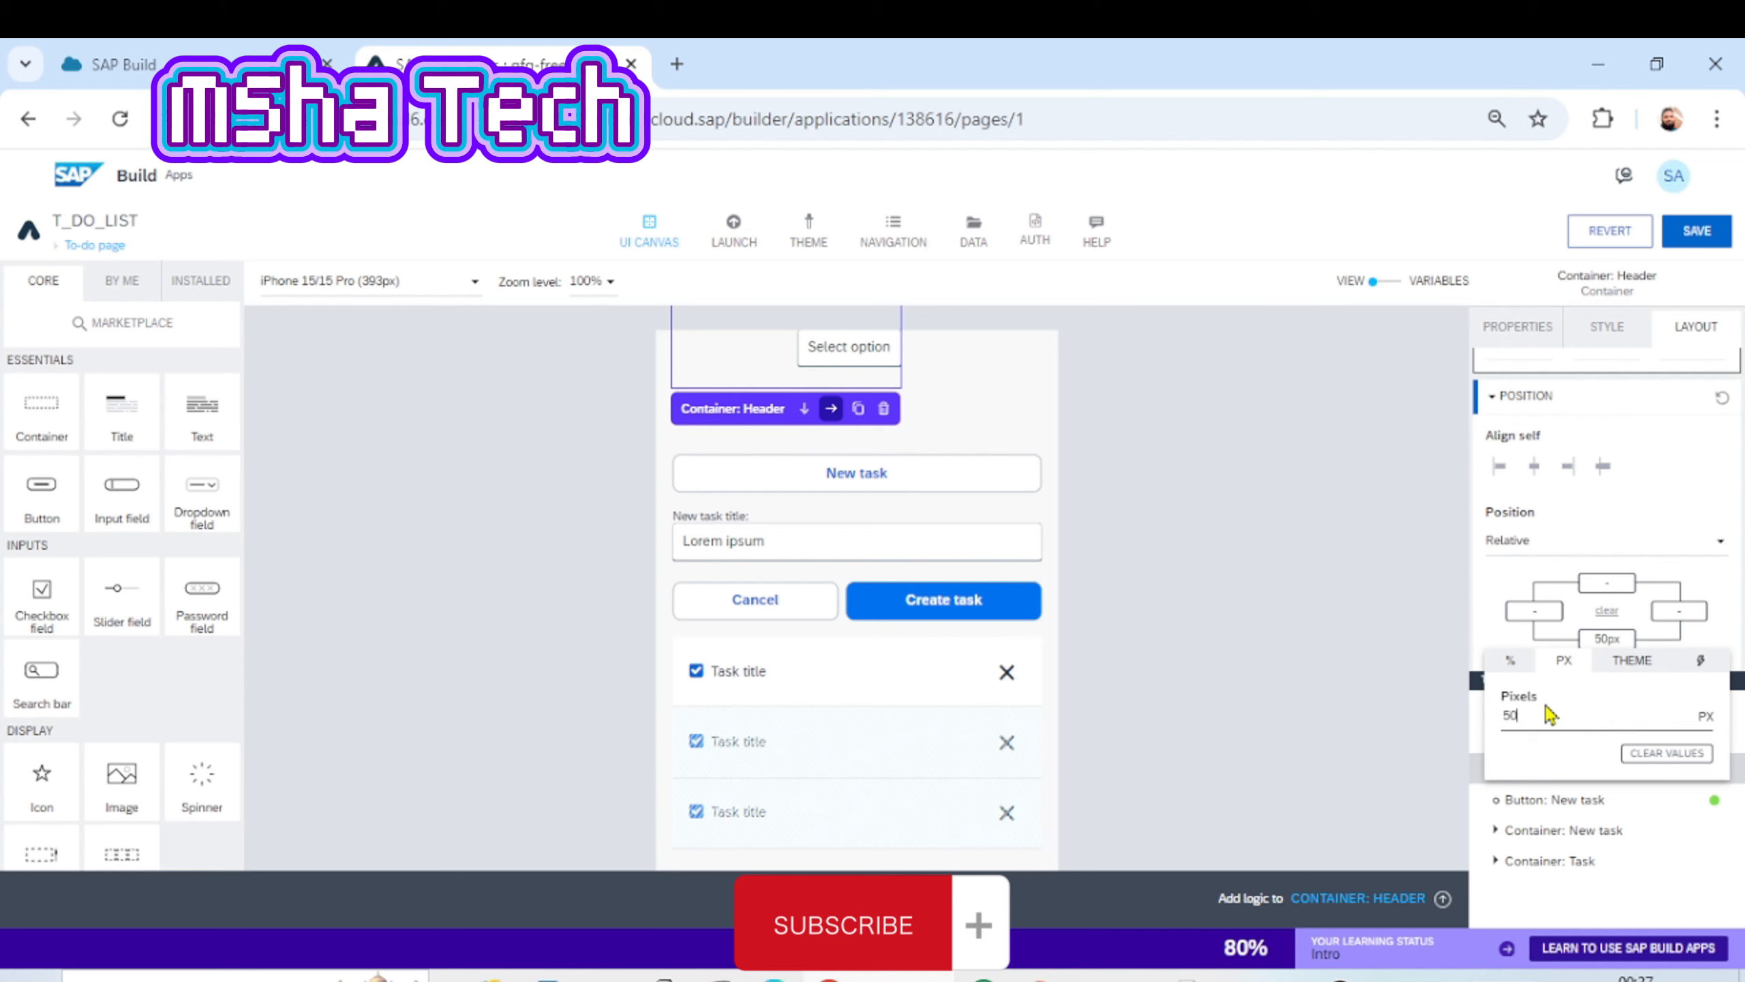
{"action": "key", "text": "BackSpace"}
{"action": "key", "text": "BackSpace"}
{"action": "type", "text": "0"}
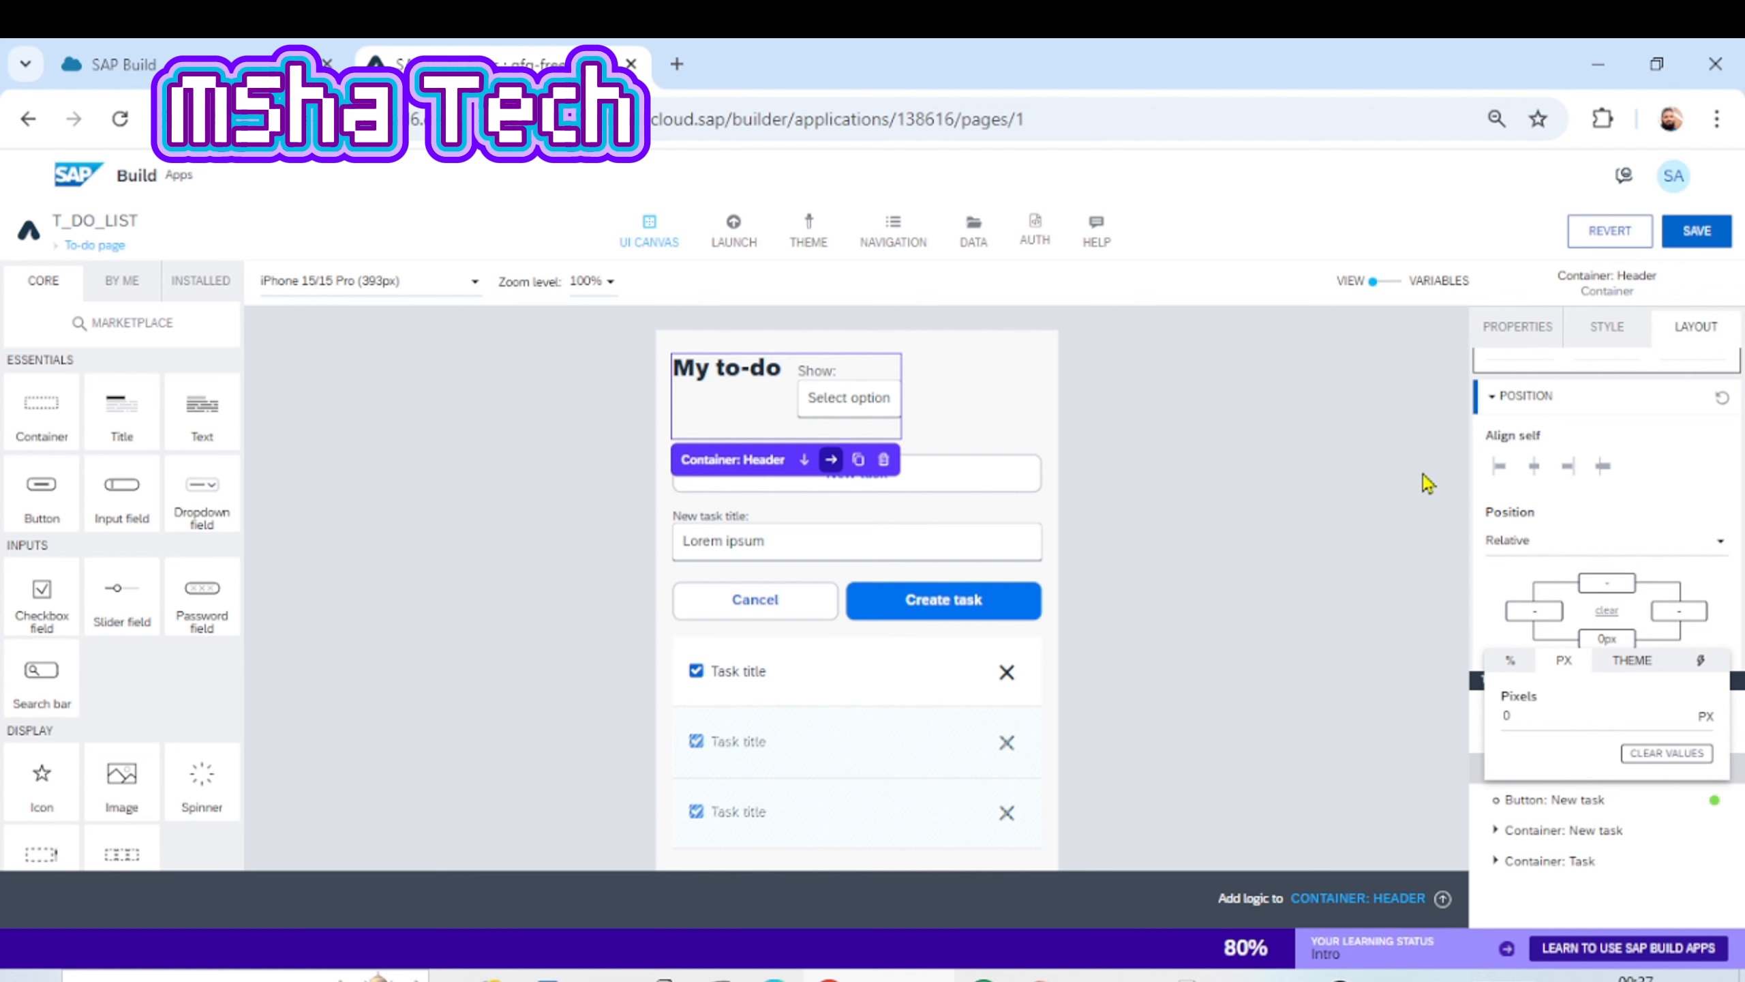
{"action": "left_click", "coordinate": [1128, 477]}
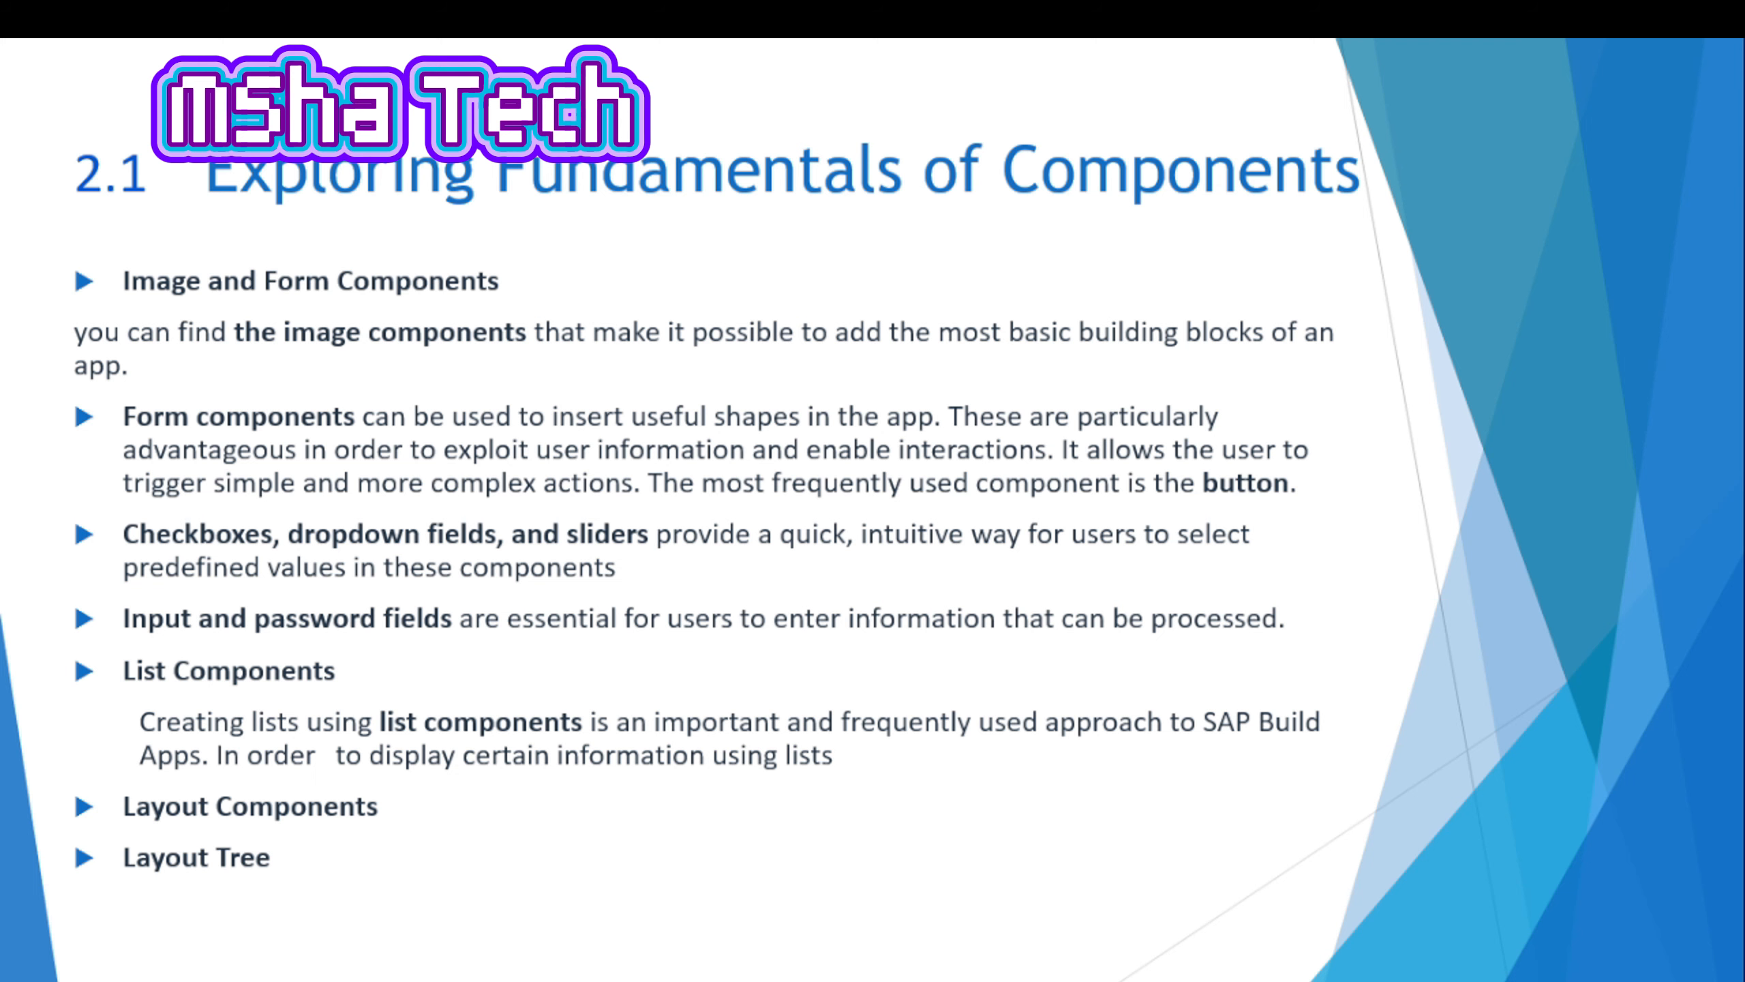
{"action": "key", "text": "Right"}
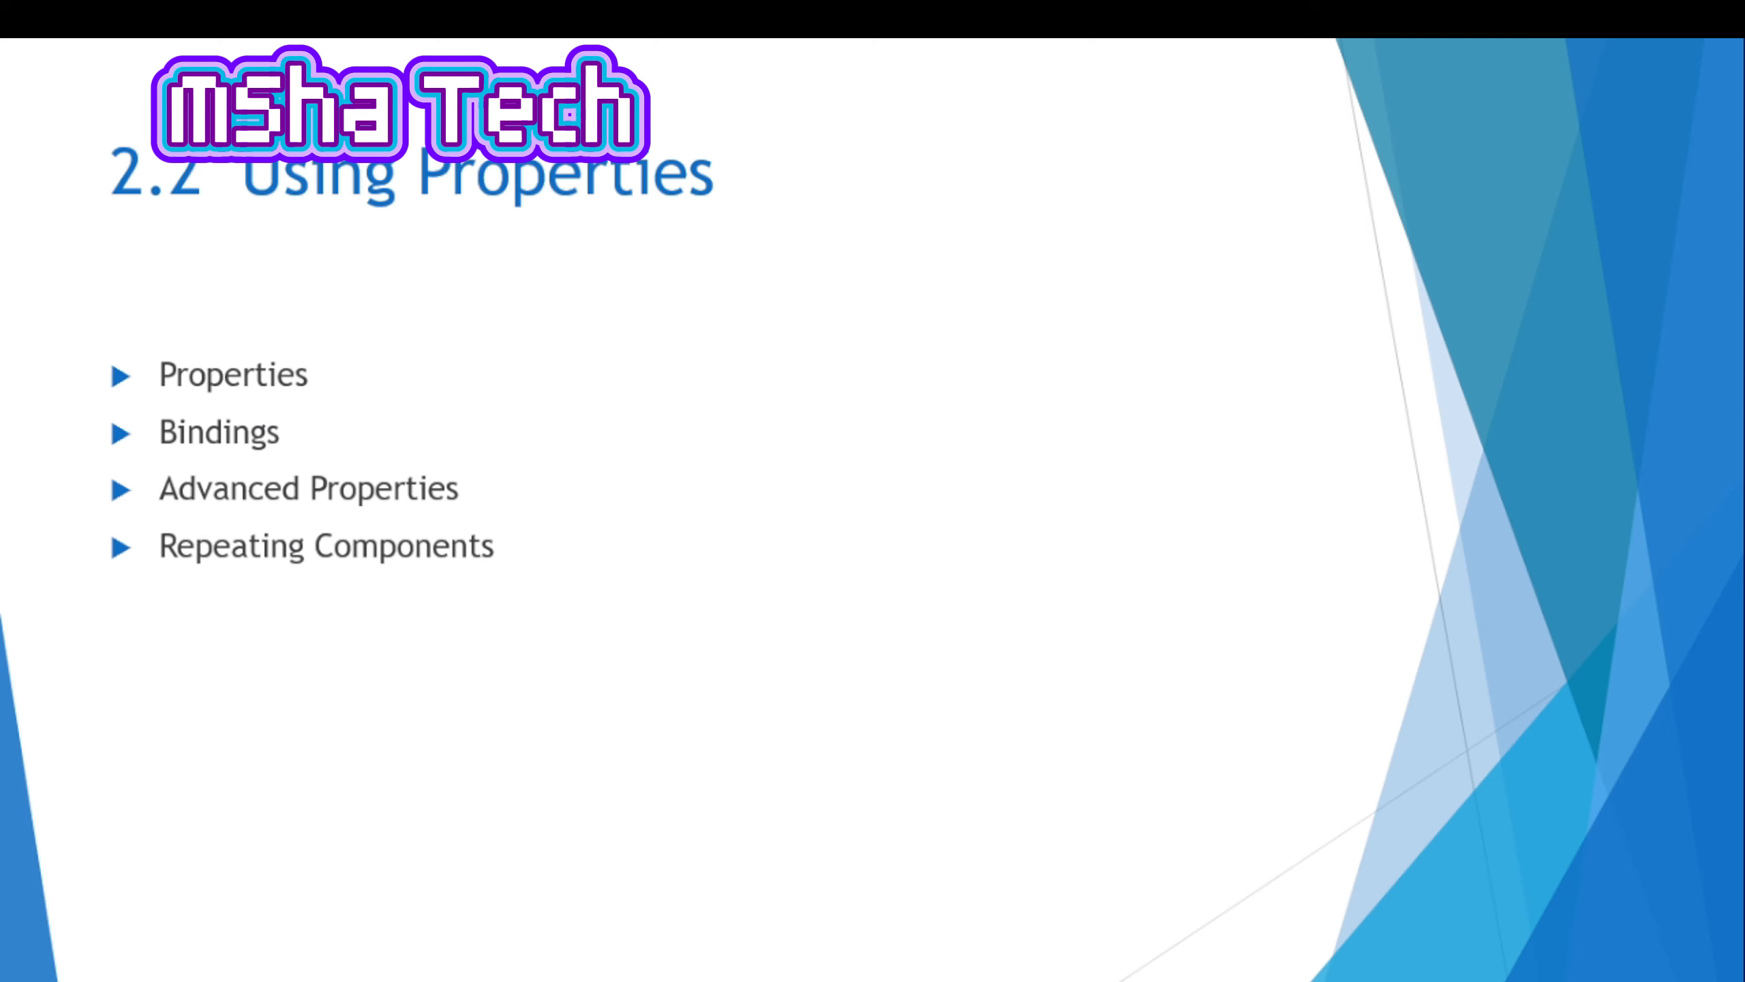
{"action": "key", "text": "Left"}
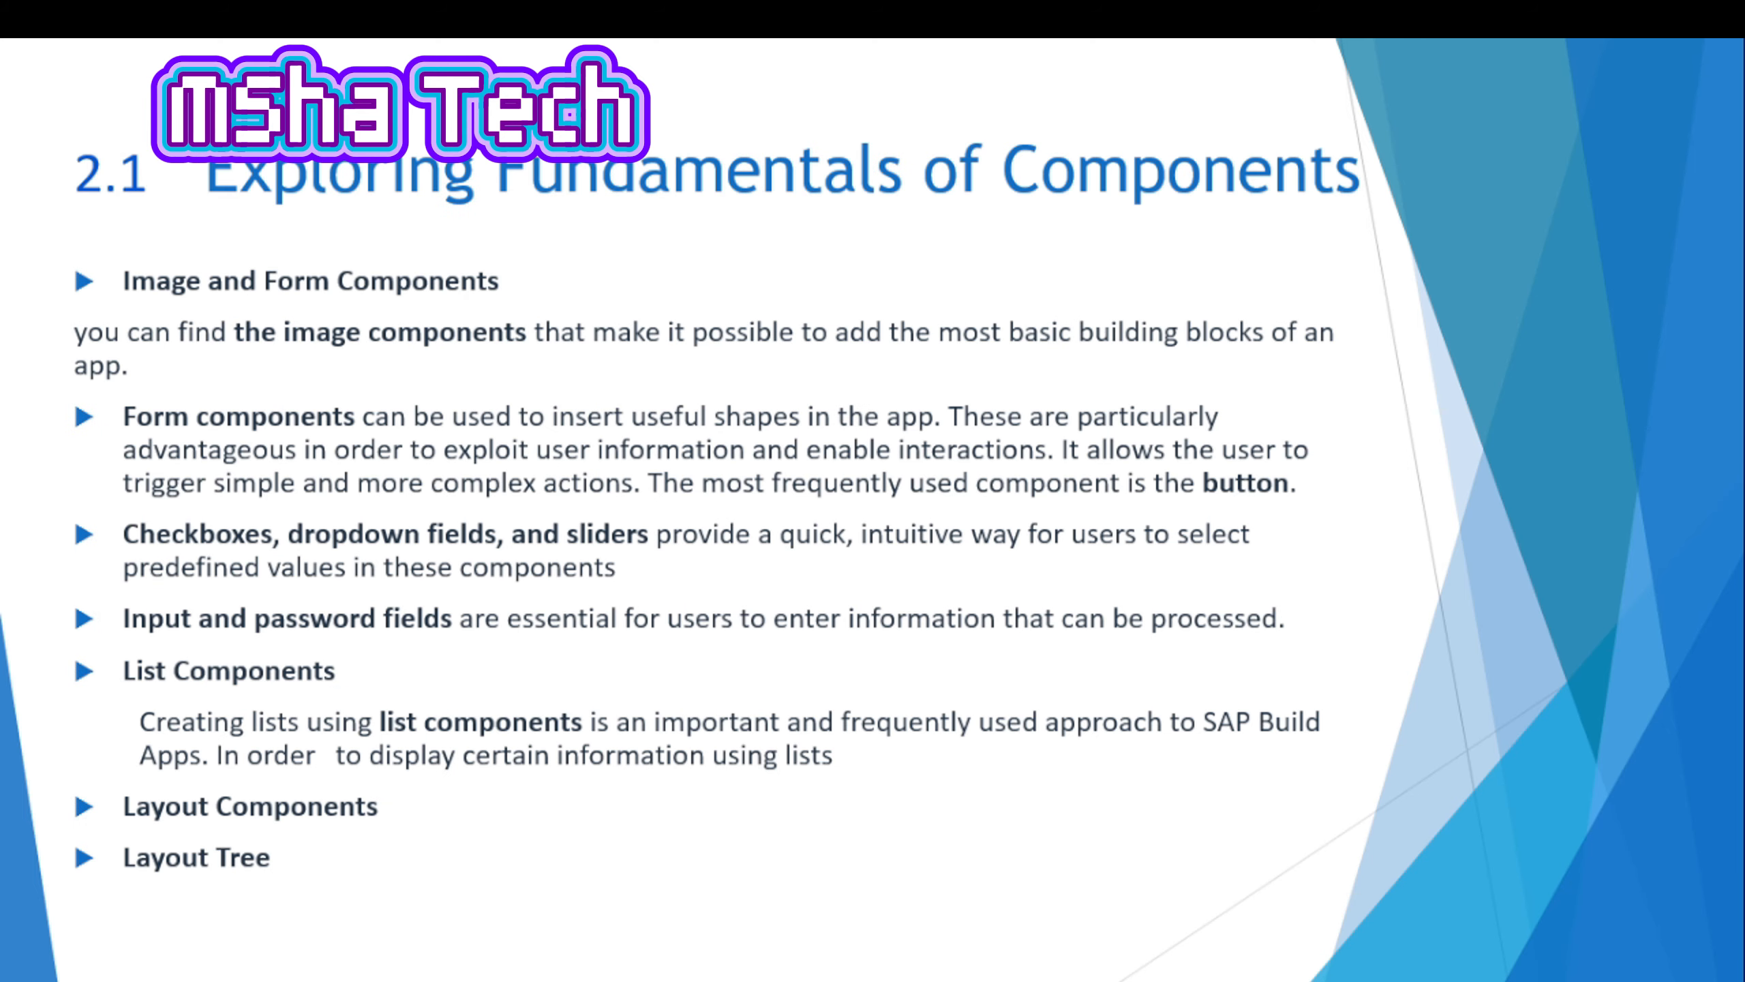
{"action": "key", "text": "alt+Tab"}
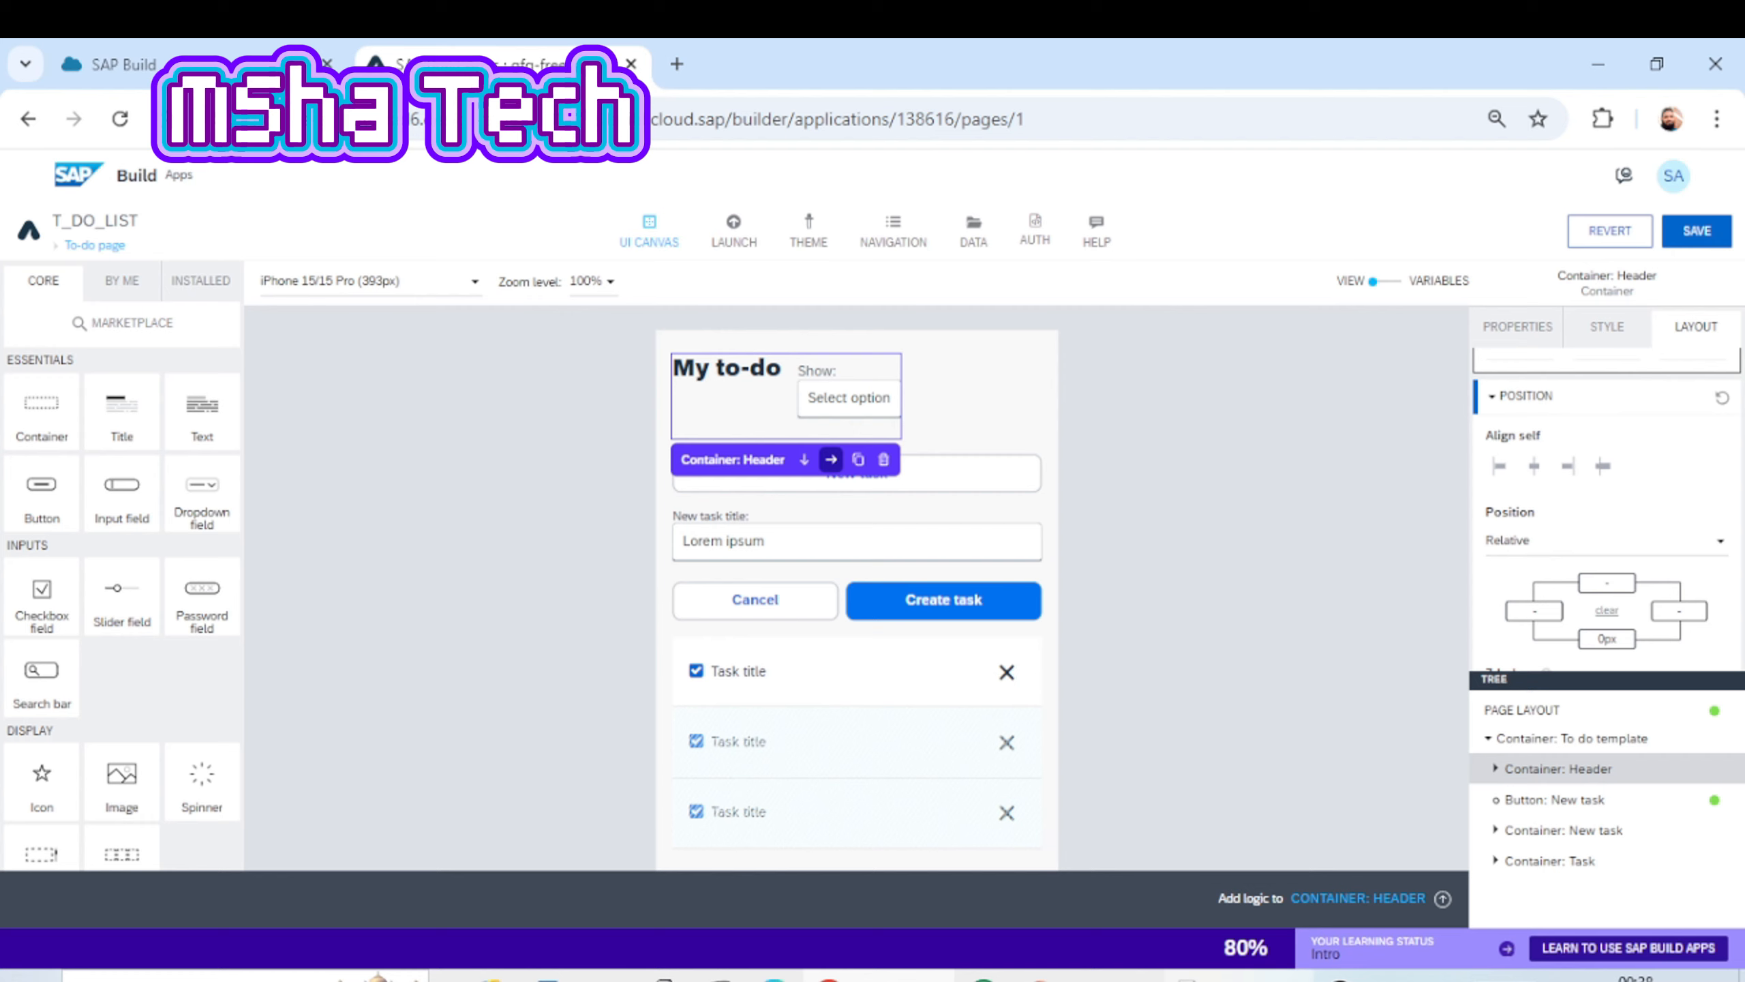
- Examine the To do template container and its nested header container in the component tree
{"action": "left_click", "coordinate": [1479, 746]}
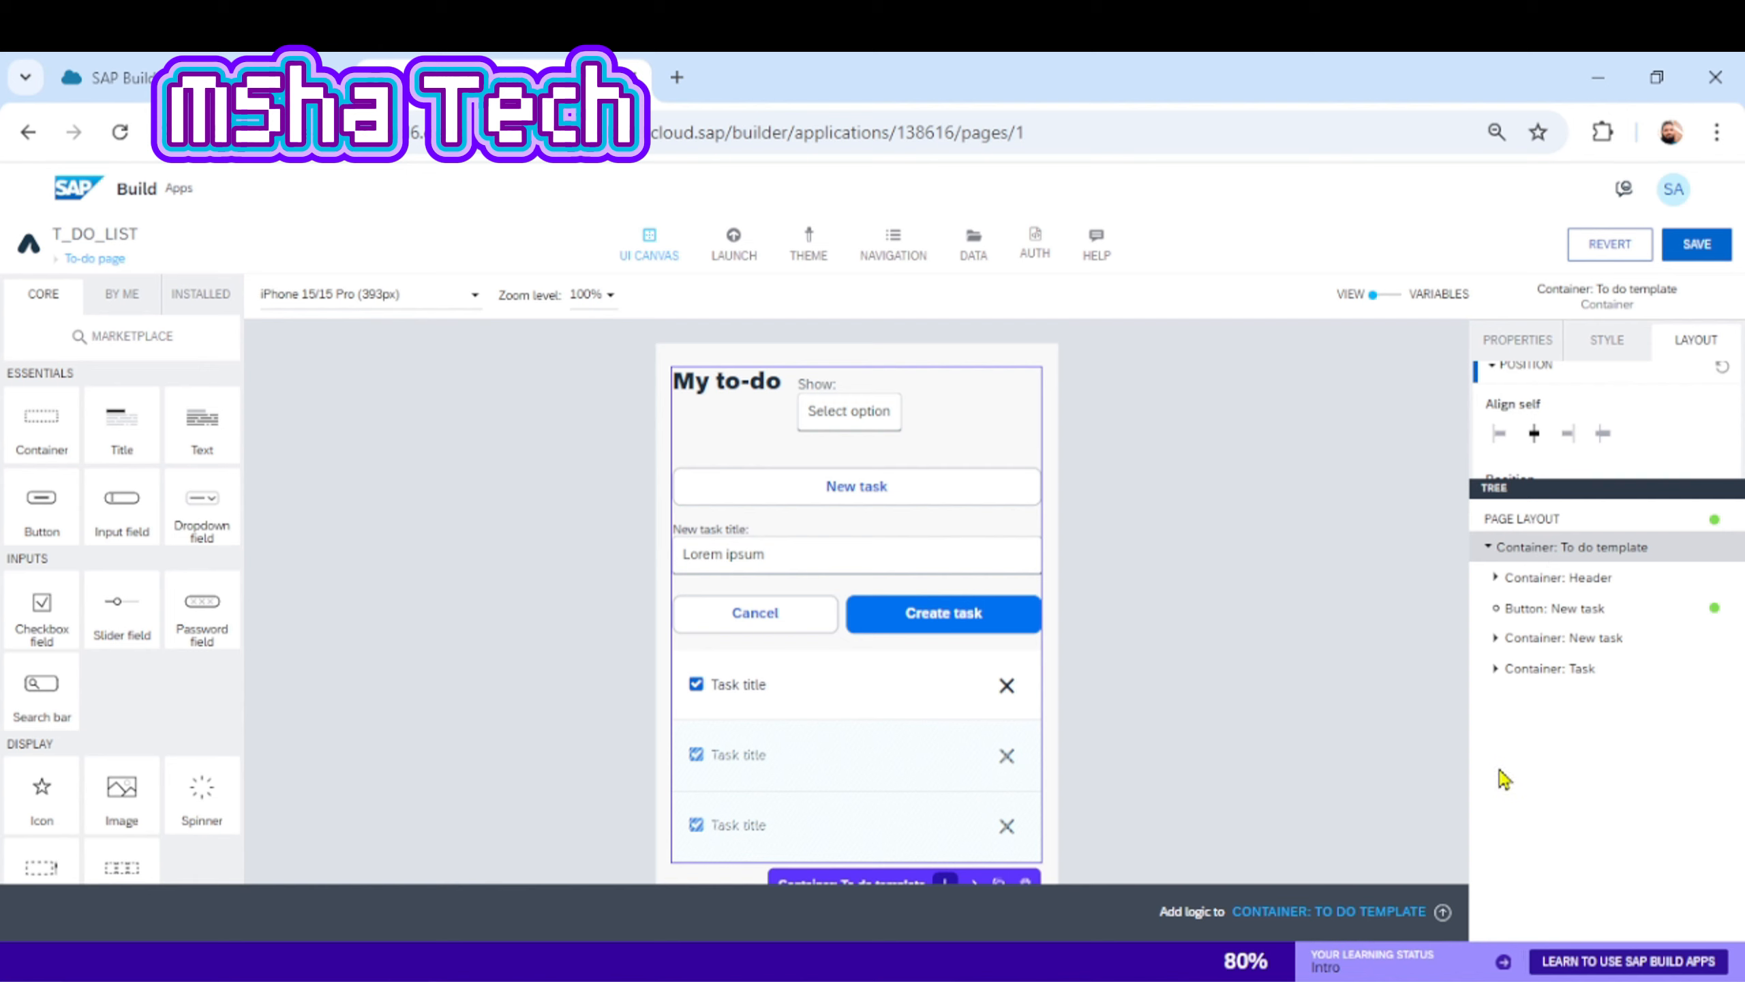
{"action": "left_click", "coordinate": [1524, 567]}
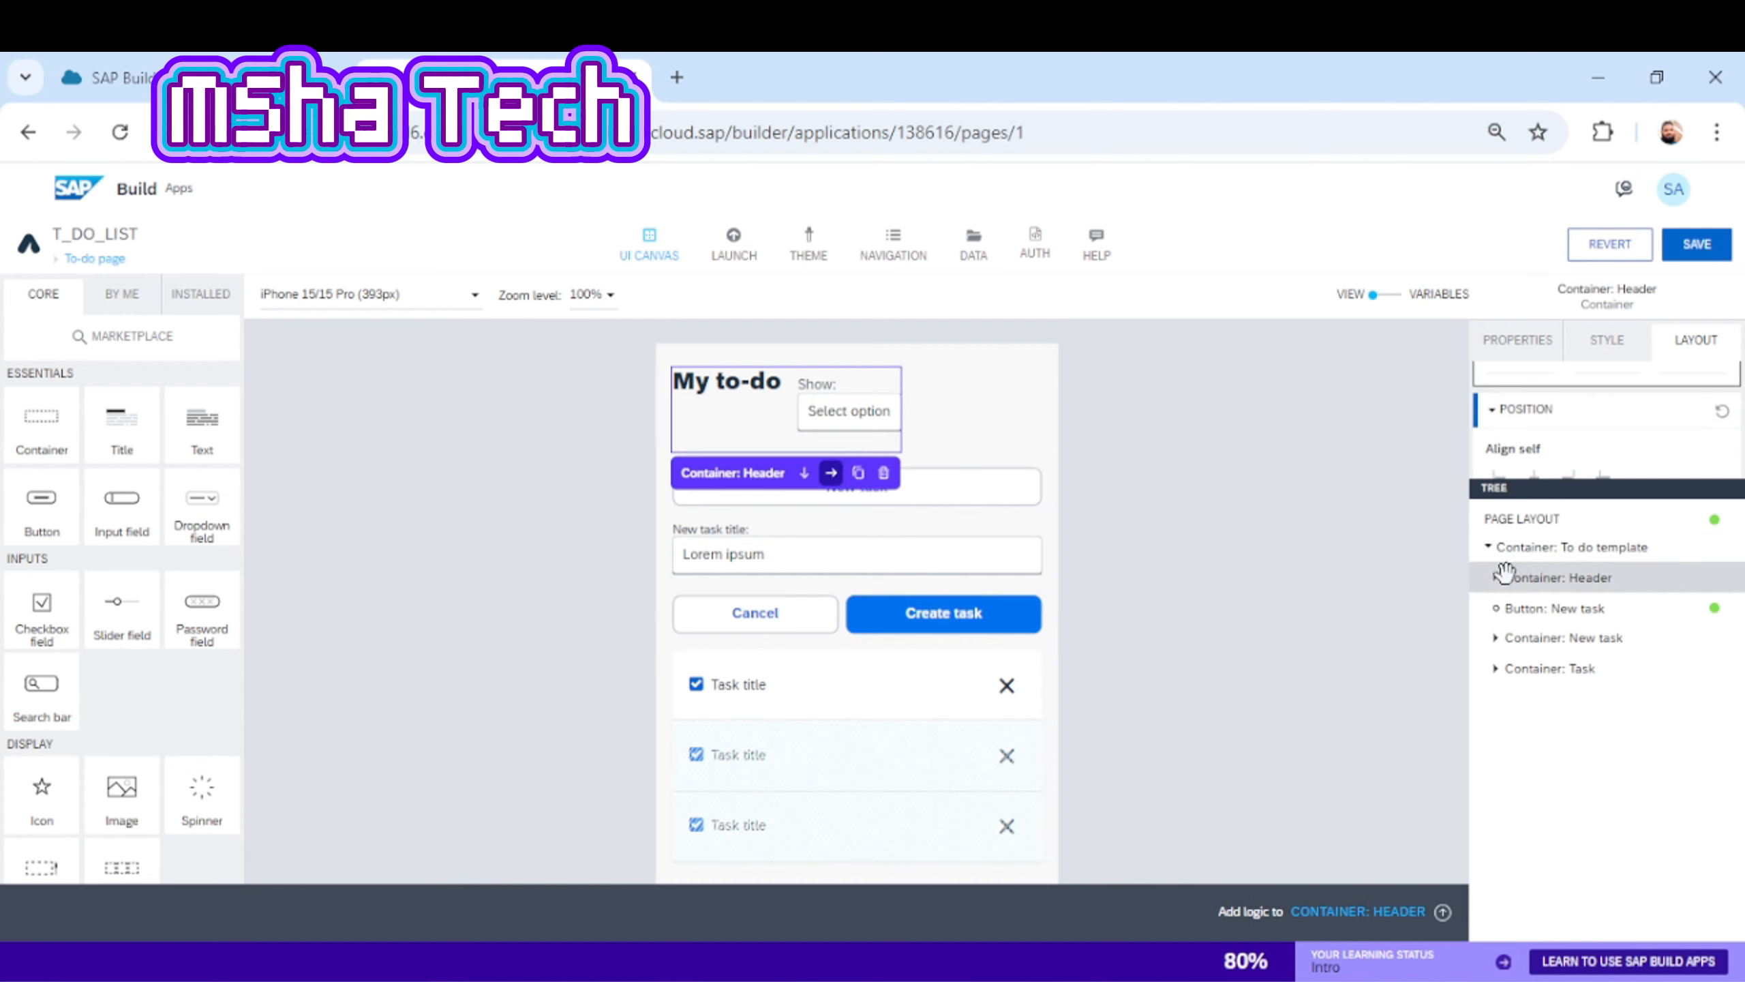
{"action": "left_click", "coordinate": [1522, 548]}
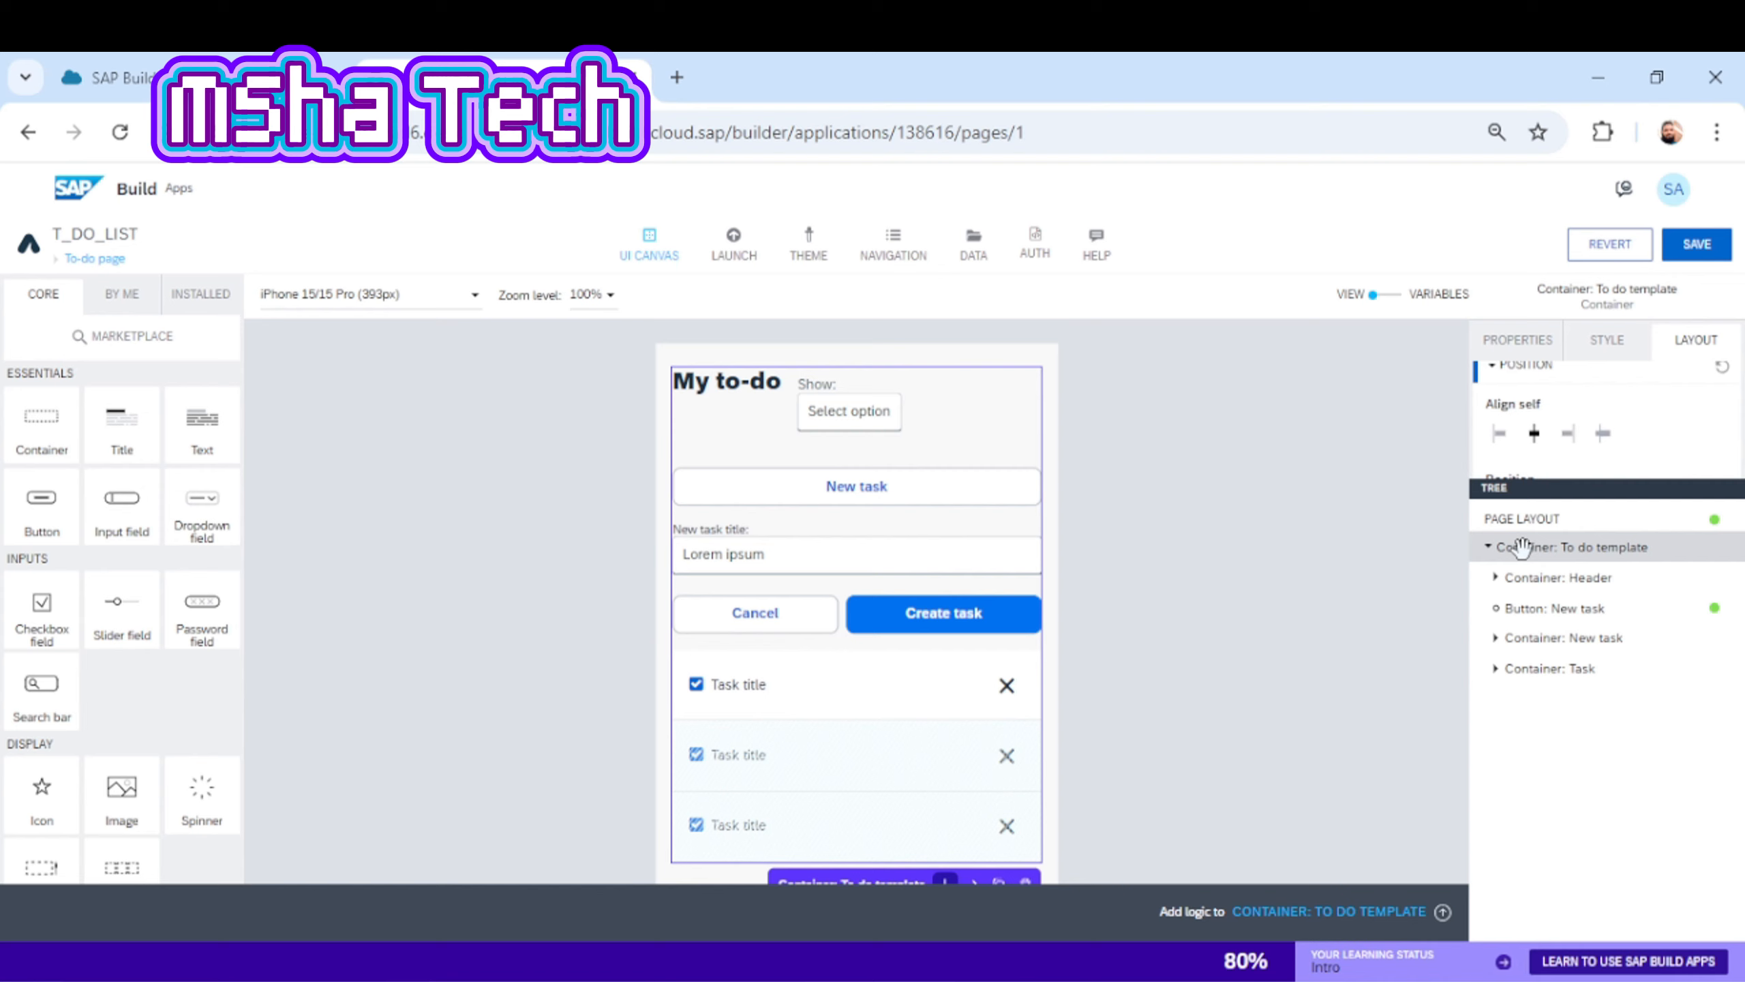
- Move the New task button into the header container as its first component and select it there
{"action": "left_click", "coordinate": [1532, 599]}
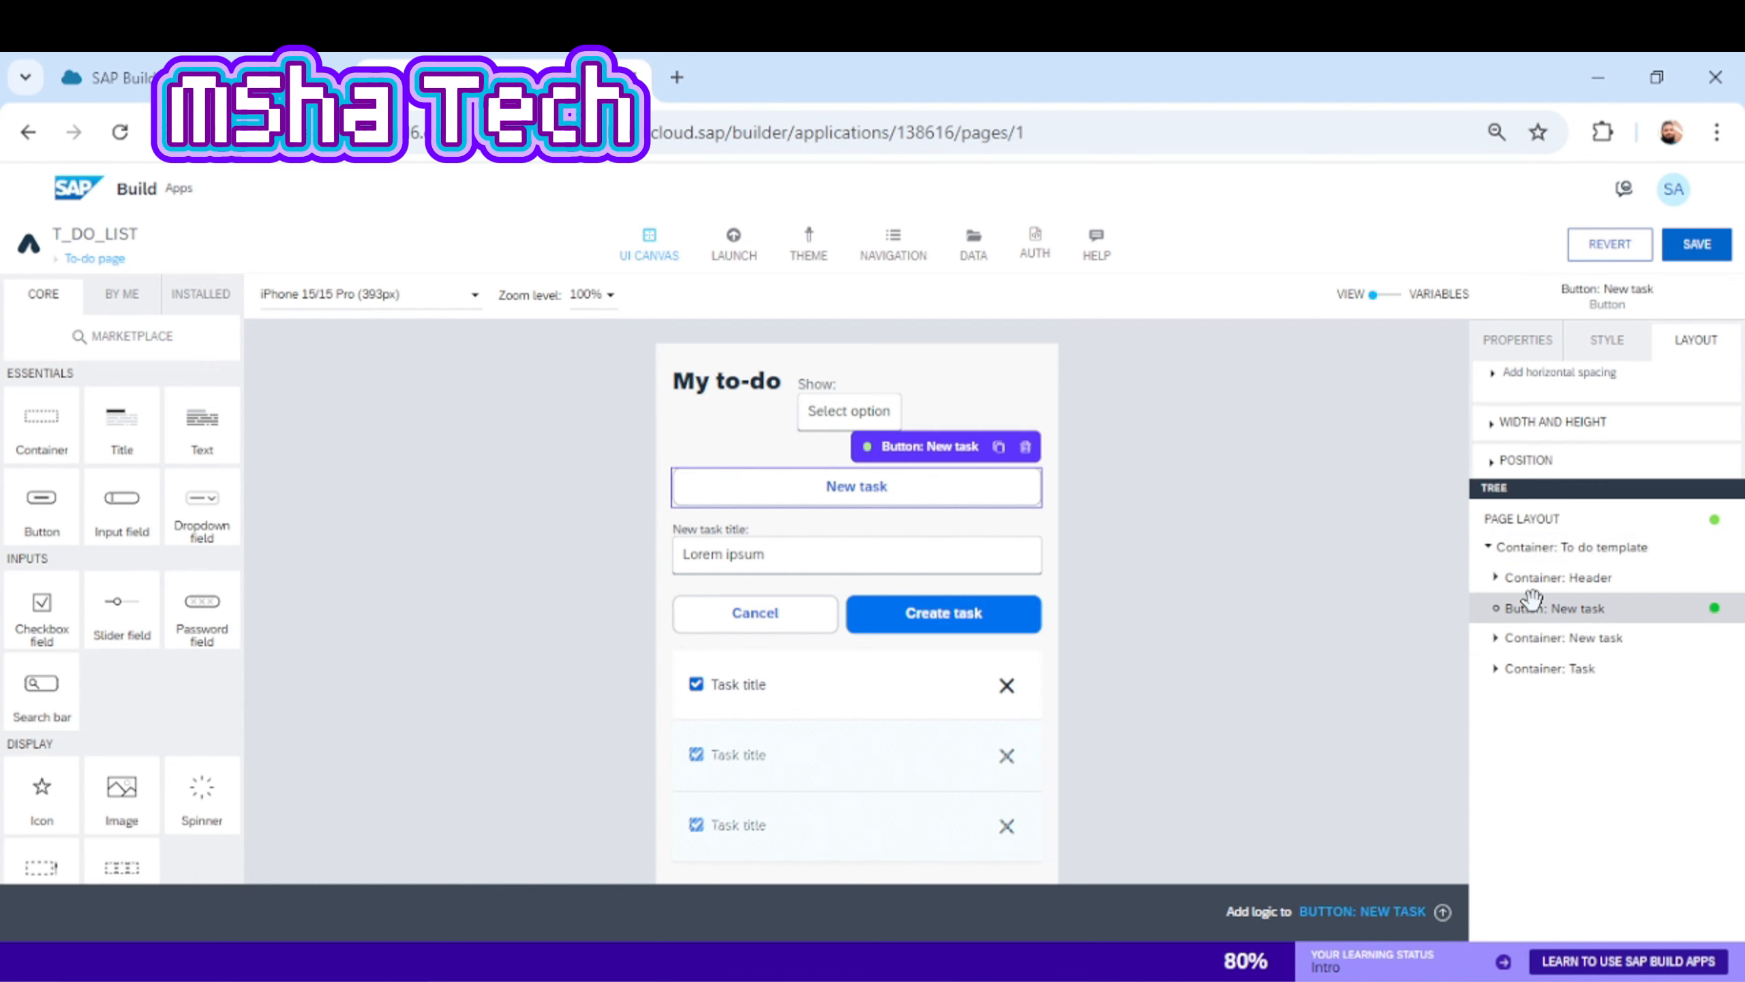
{"action": "left_click", "coordinate": [1532, 580]}
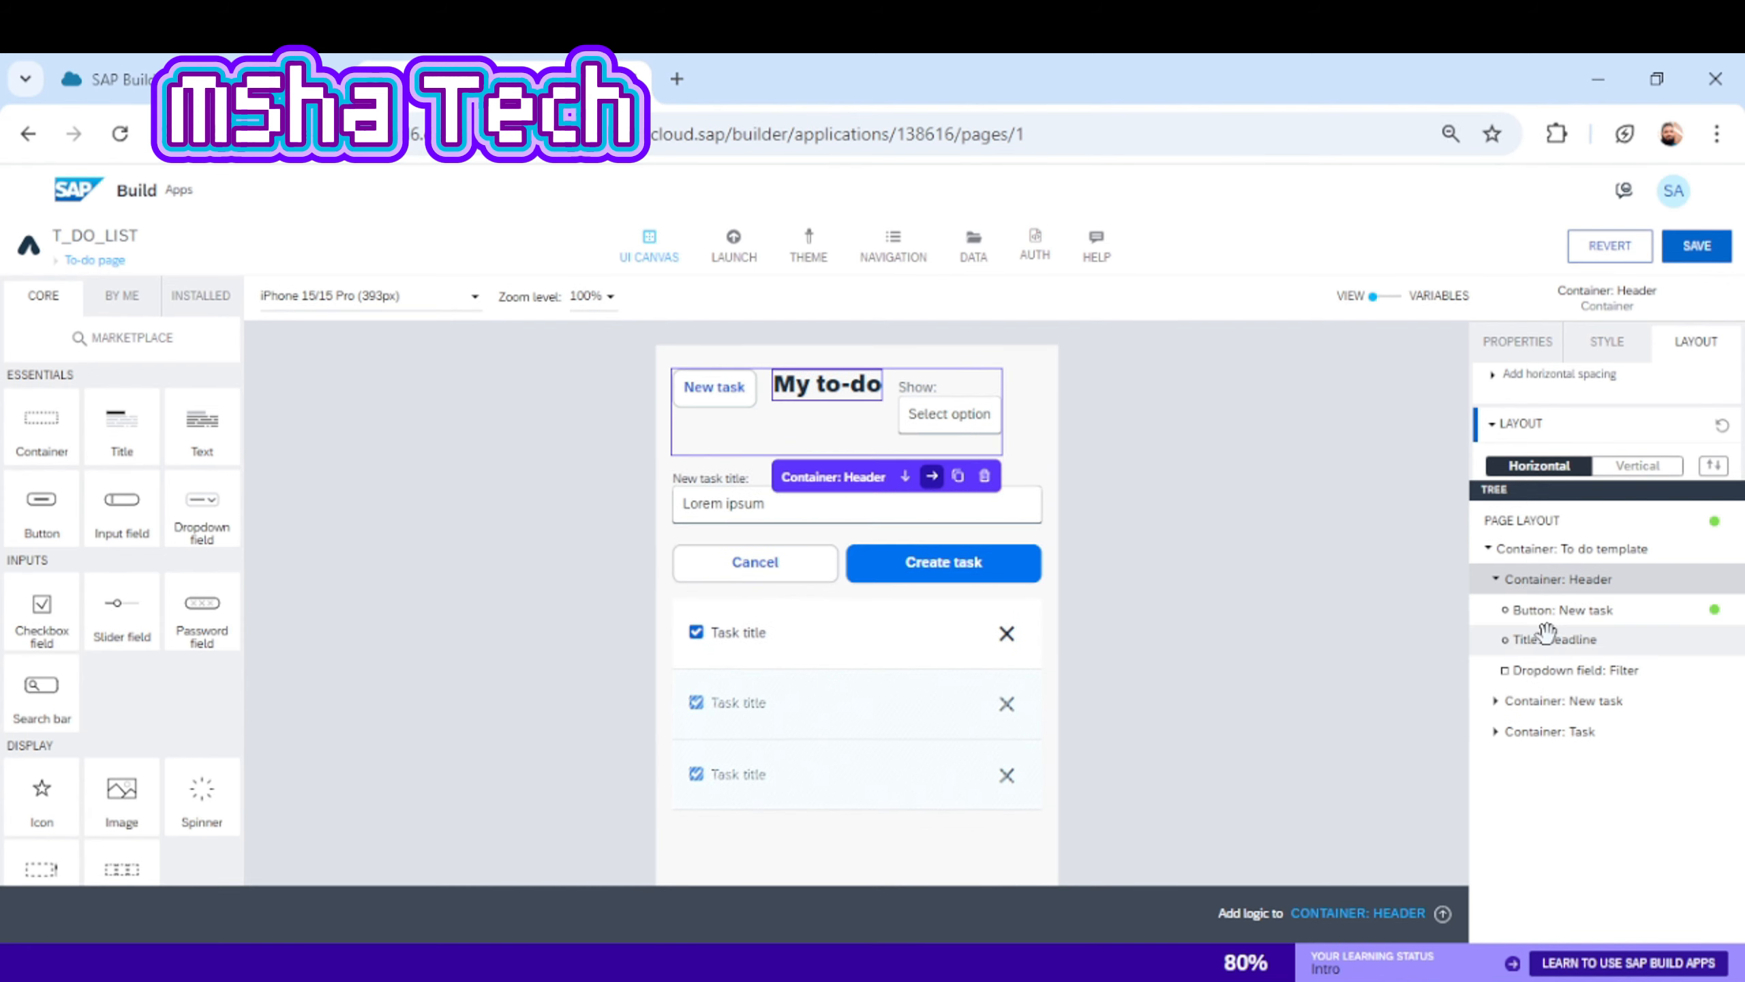
{"action": "left_click", "coordinate": [1546, 611]}
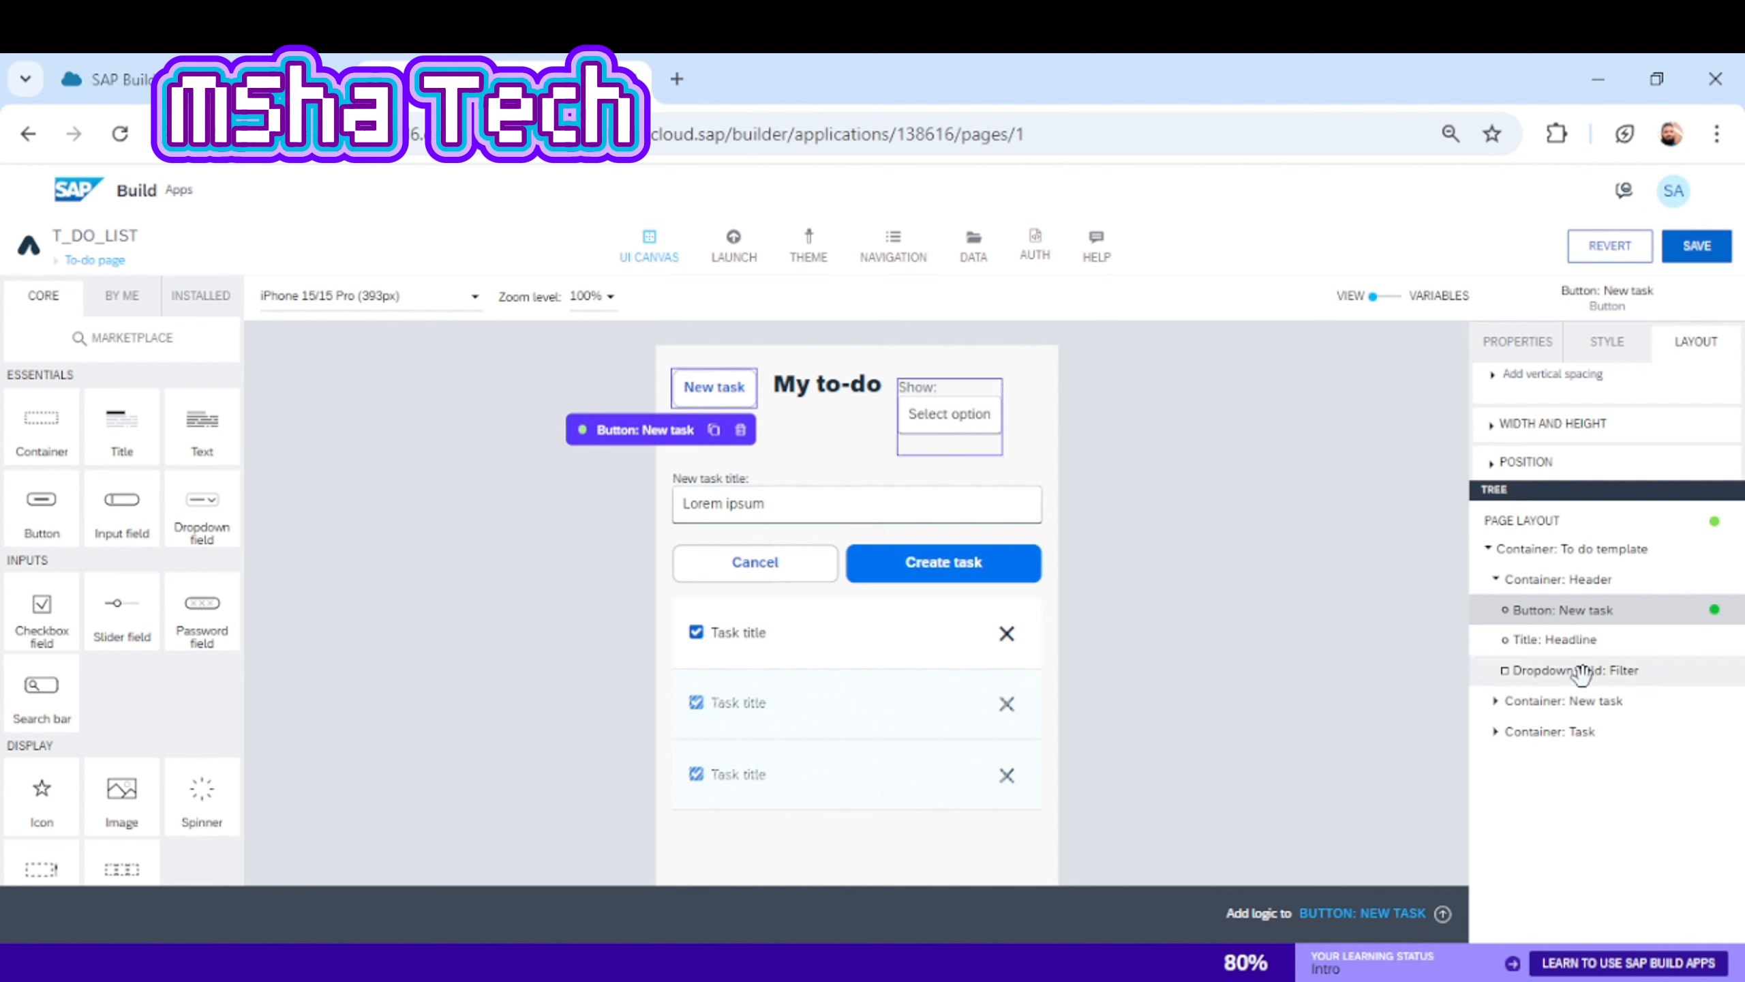
- Inspect the headline title, the filter dropdown field, the New task container and the Task container in the component tree
{"action": "left_click", "coordinate": [1554, 637]}
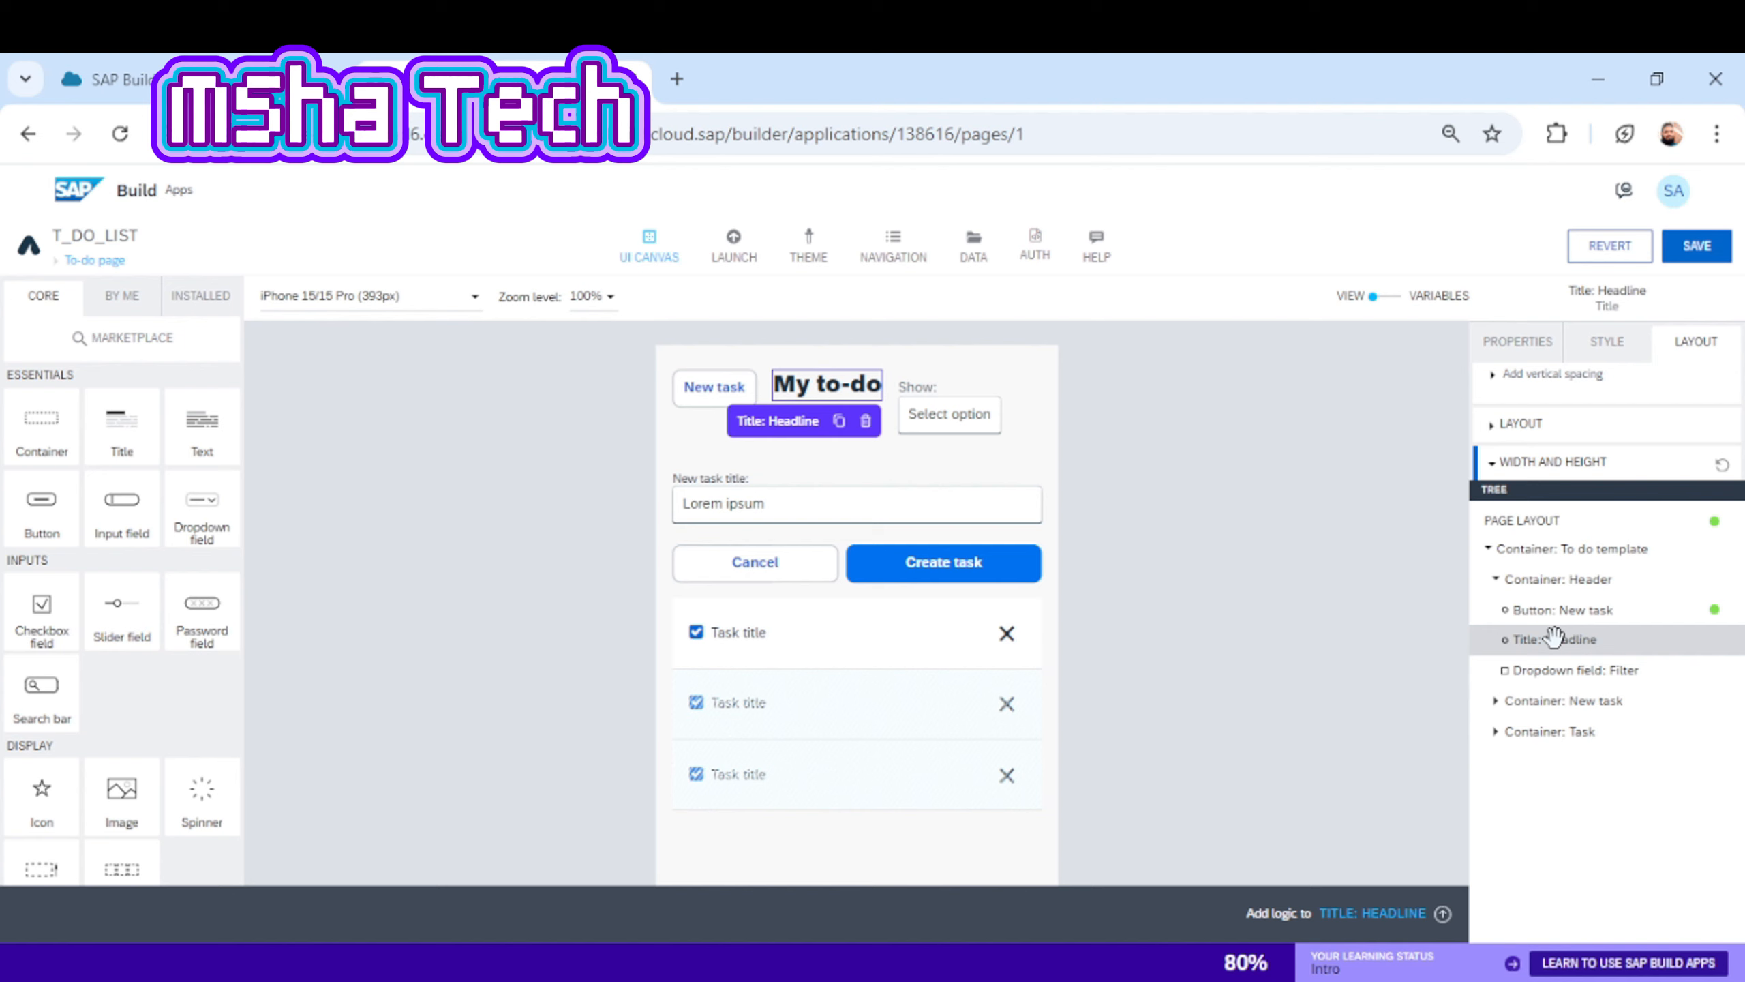
{"action": "left_click", "coordinate": [1622, 670]}
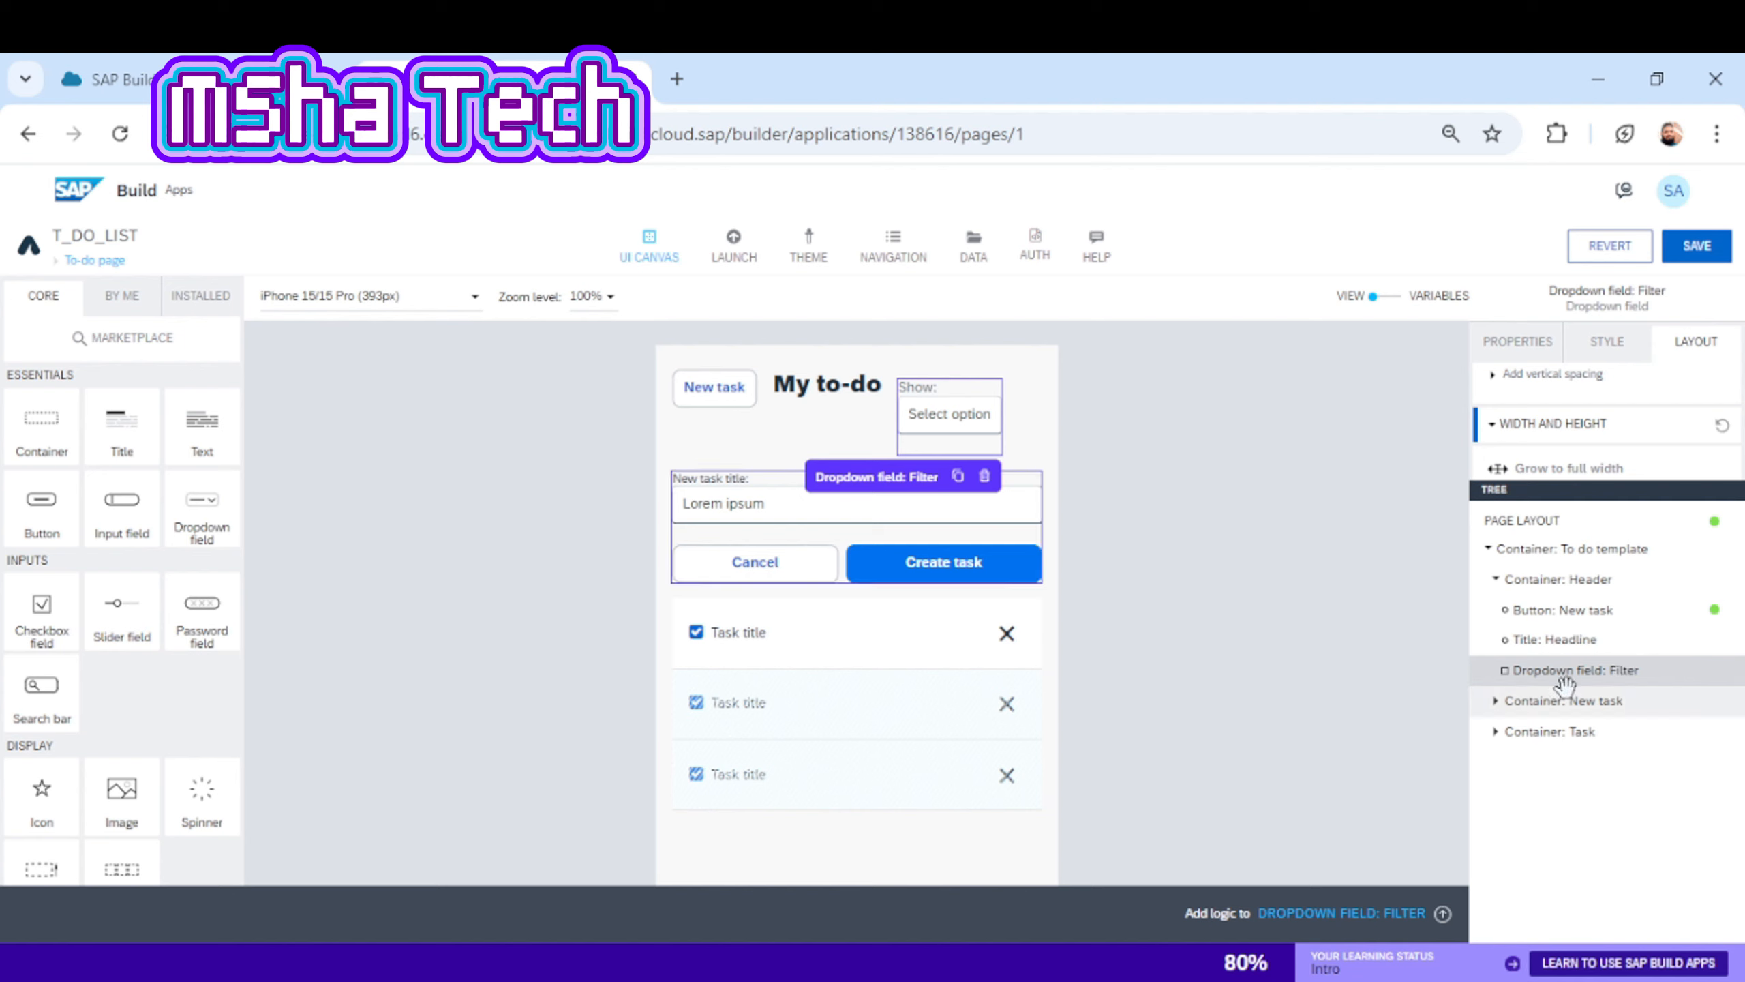
{"action": "left_click", "coordinate": [1537, 704]}
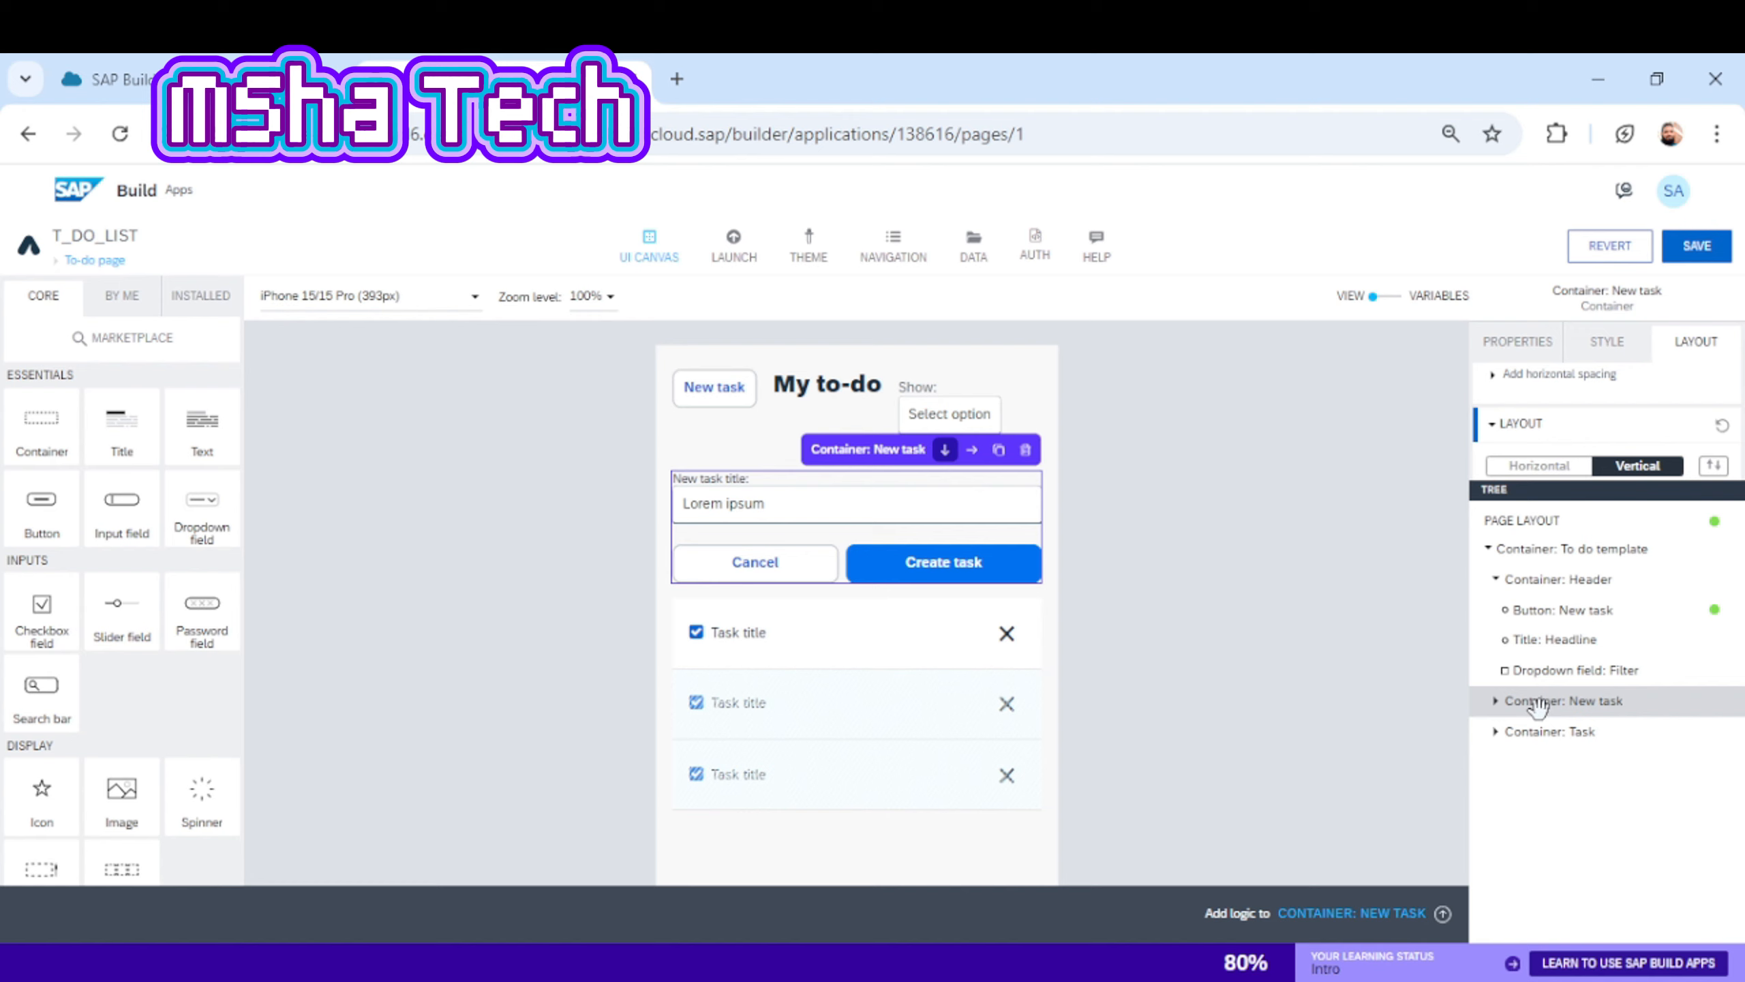
{"action": "left_click", "coordinate": [1562, 732]}
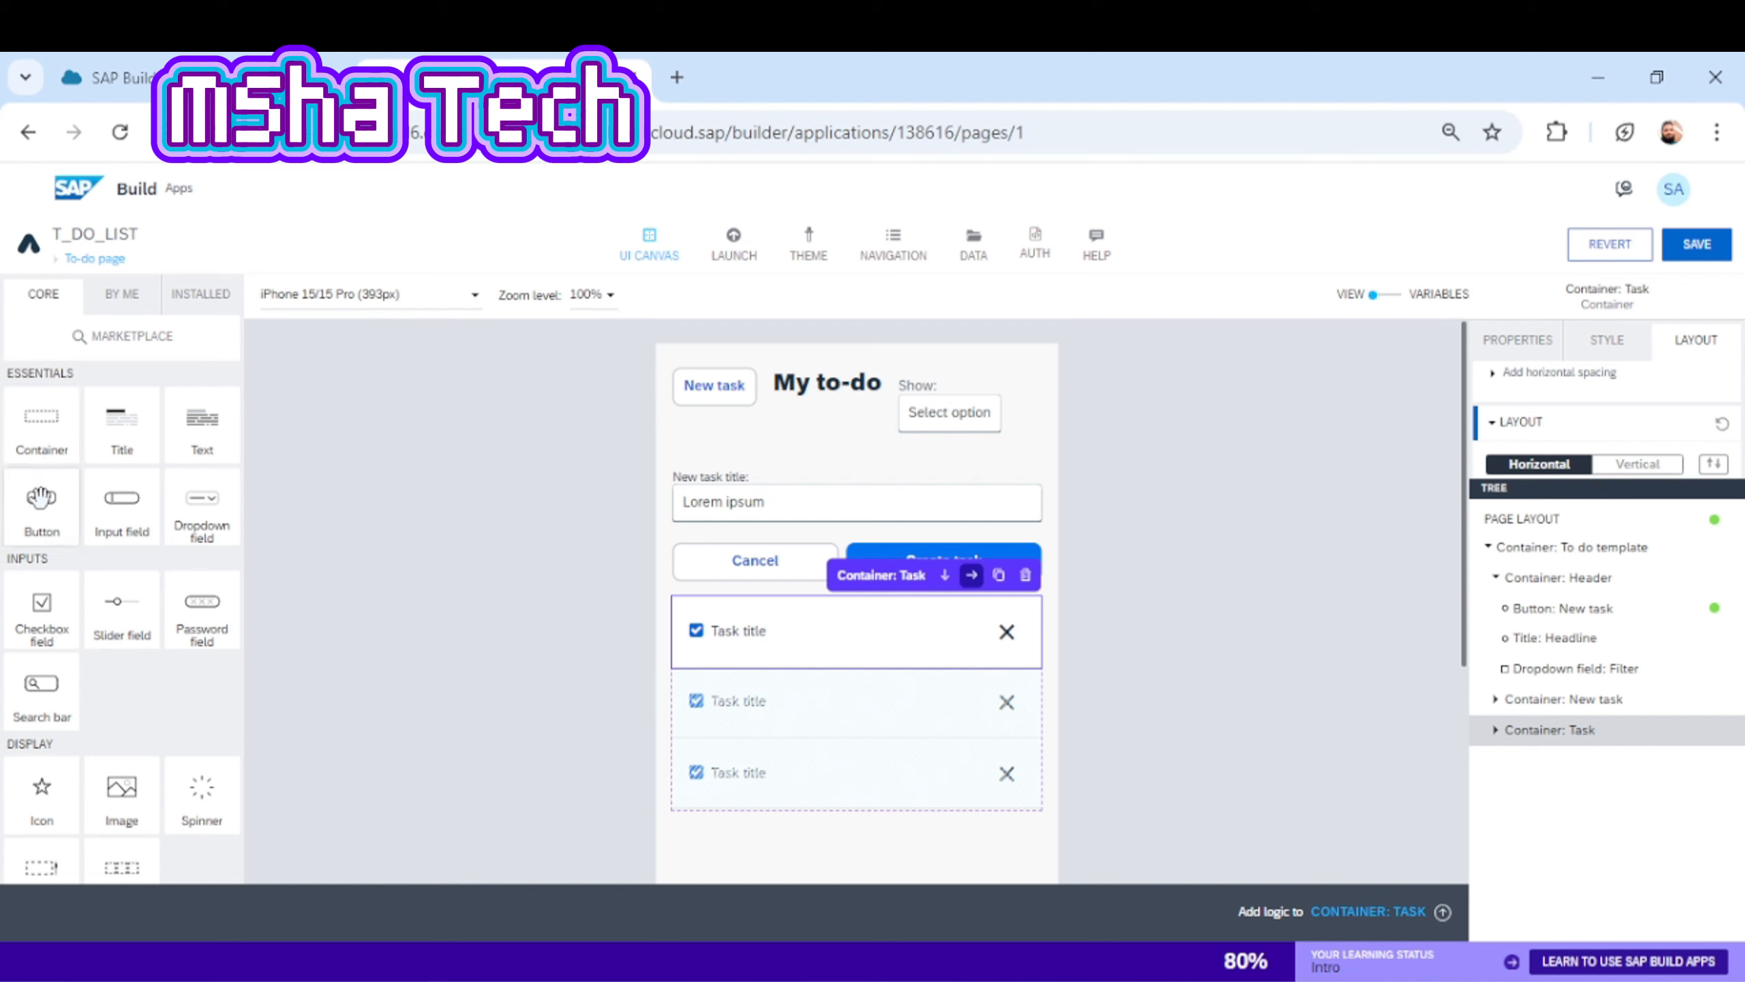
- Try adding a button as the first component of the Task container, then delete it
{"action": "left_click_drag", "start_coordinate": [41, 507], "coordinate": [1578, 738]}
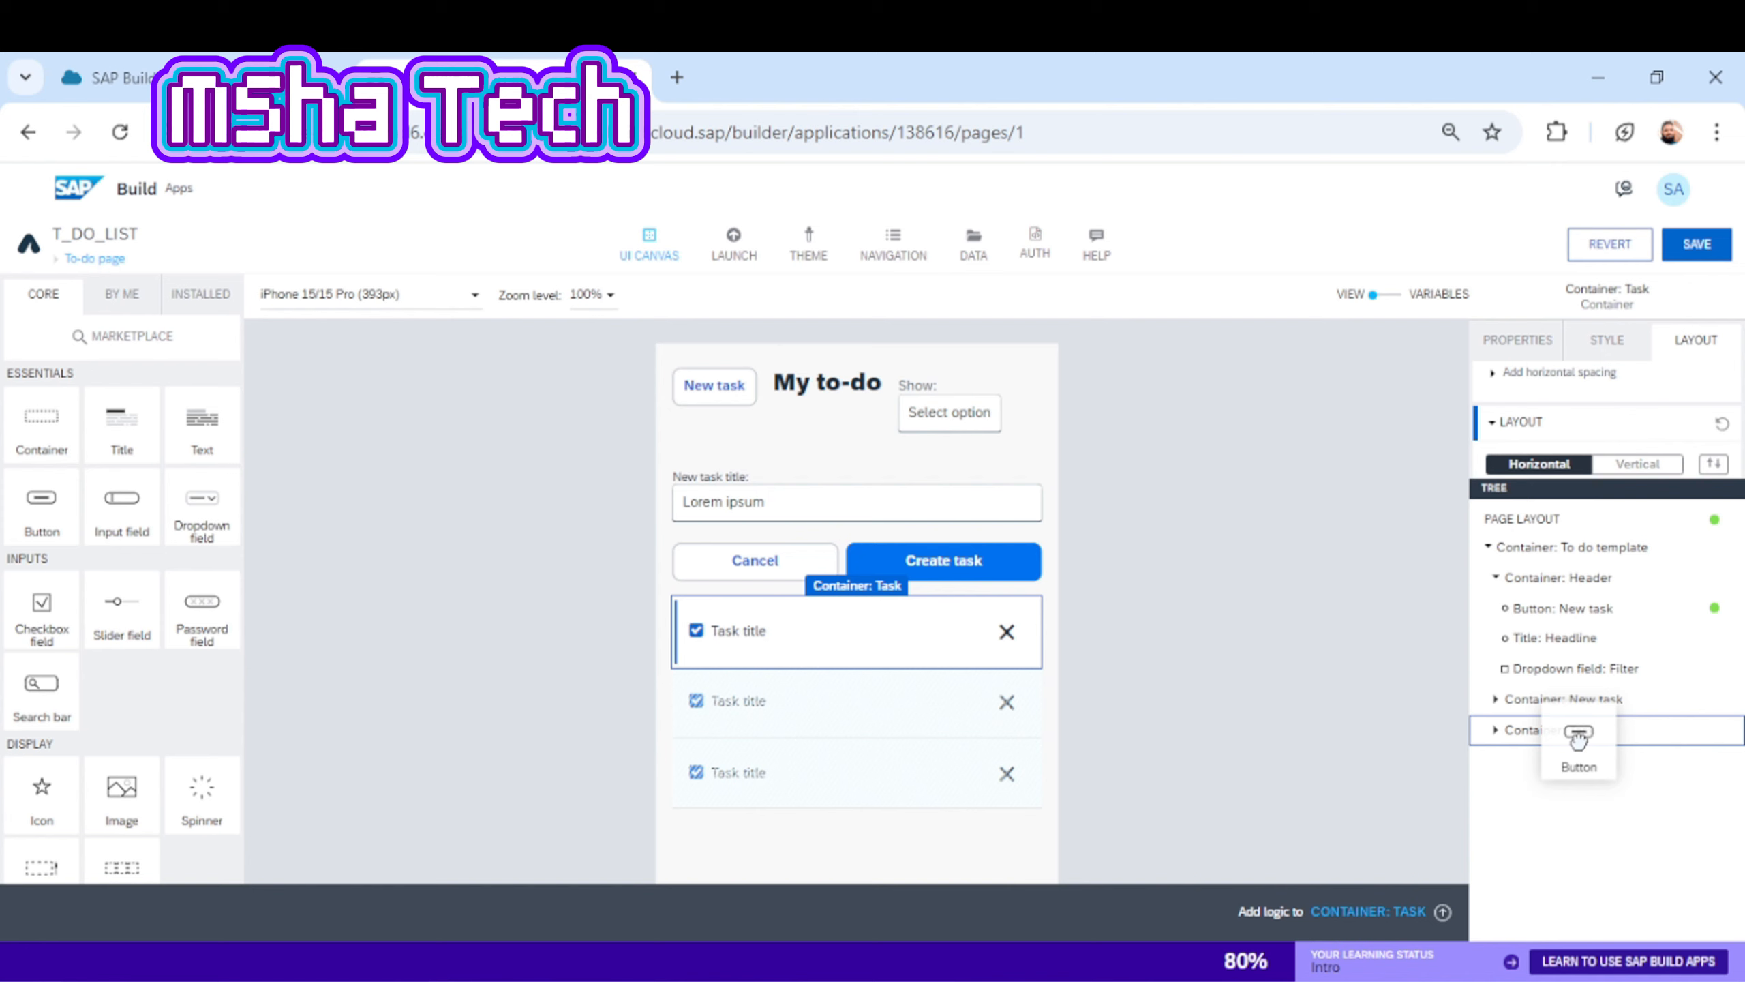
{"action": "left_click_drag", "start_coordinate": [1578, 737], "coordinate": [1578, 735]}
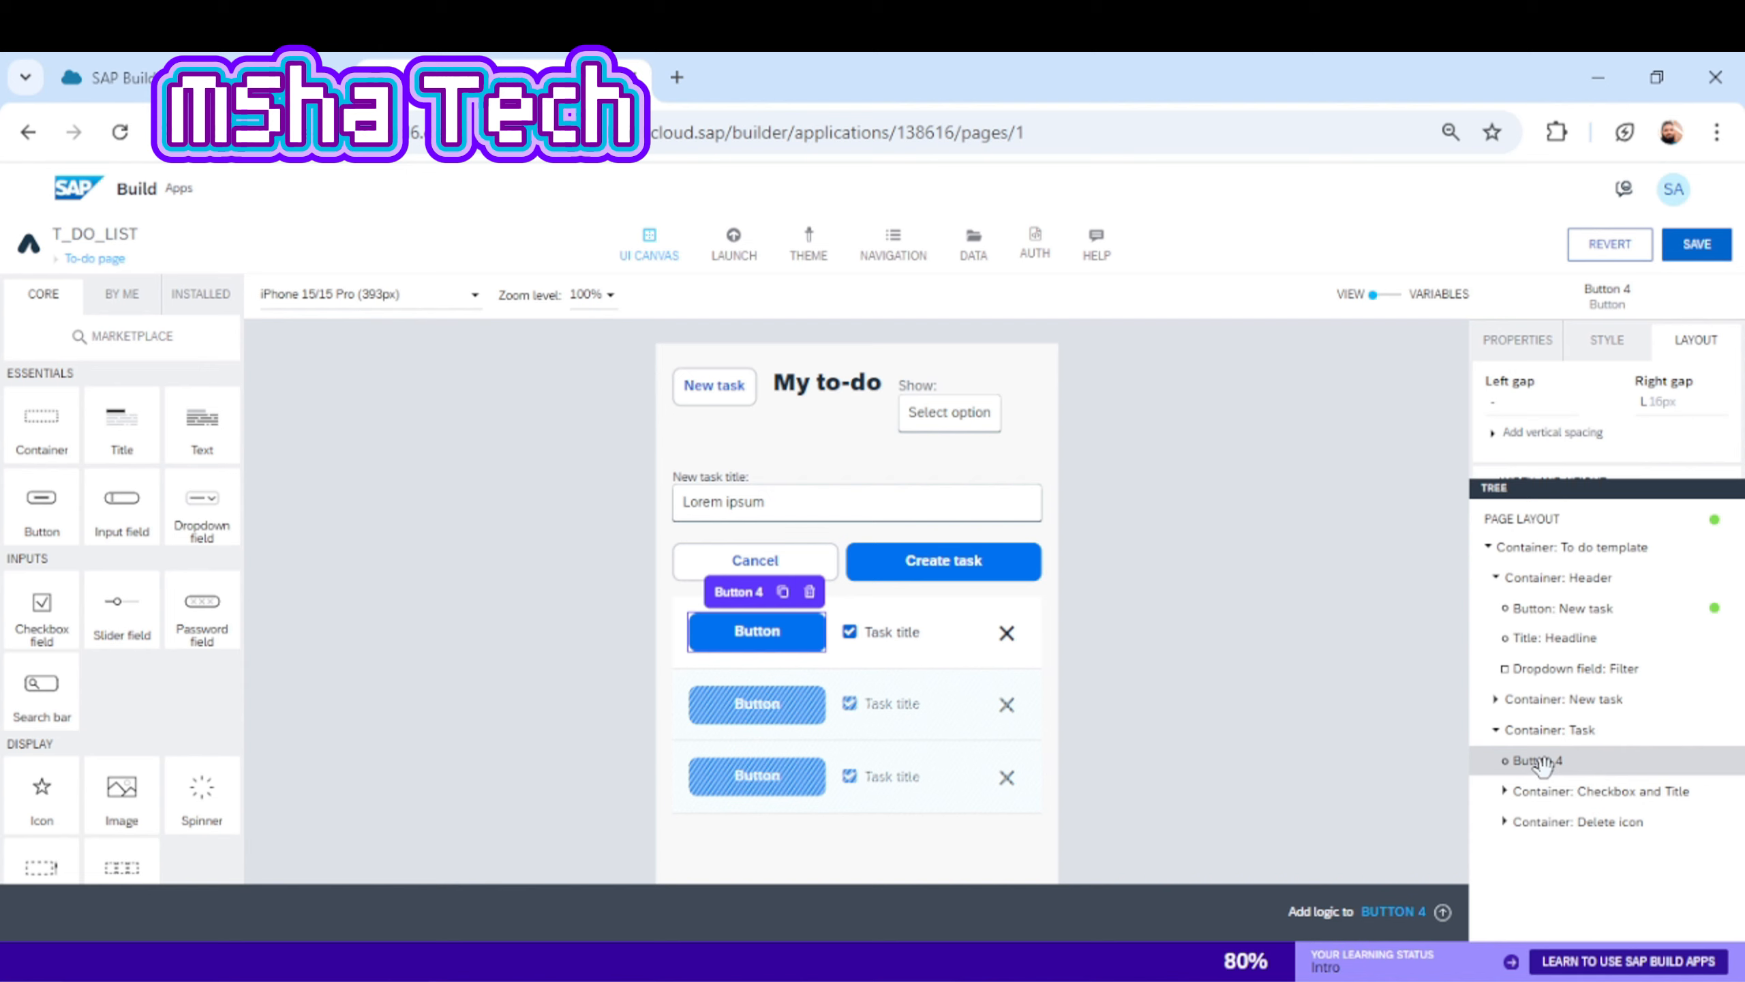
{"action": "left_click", "coordinate": [810, 592]}
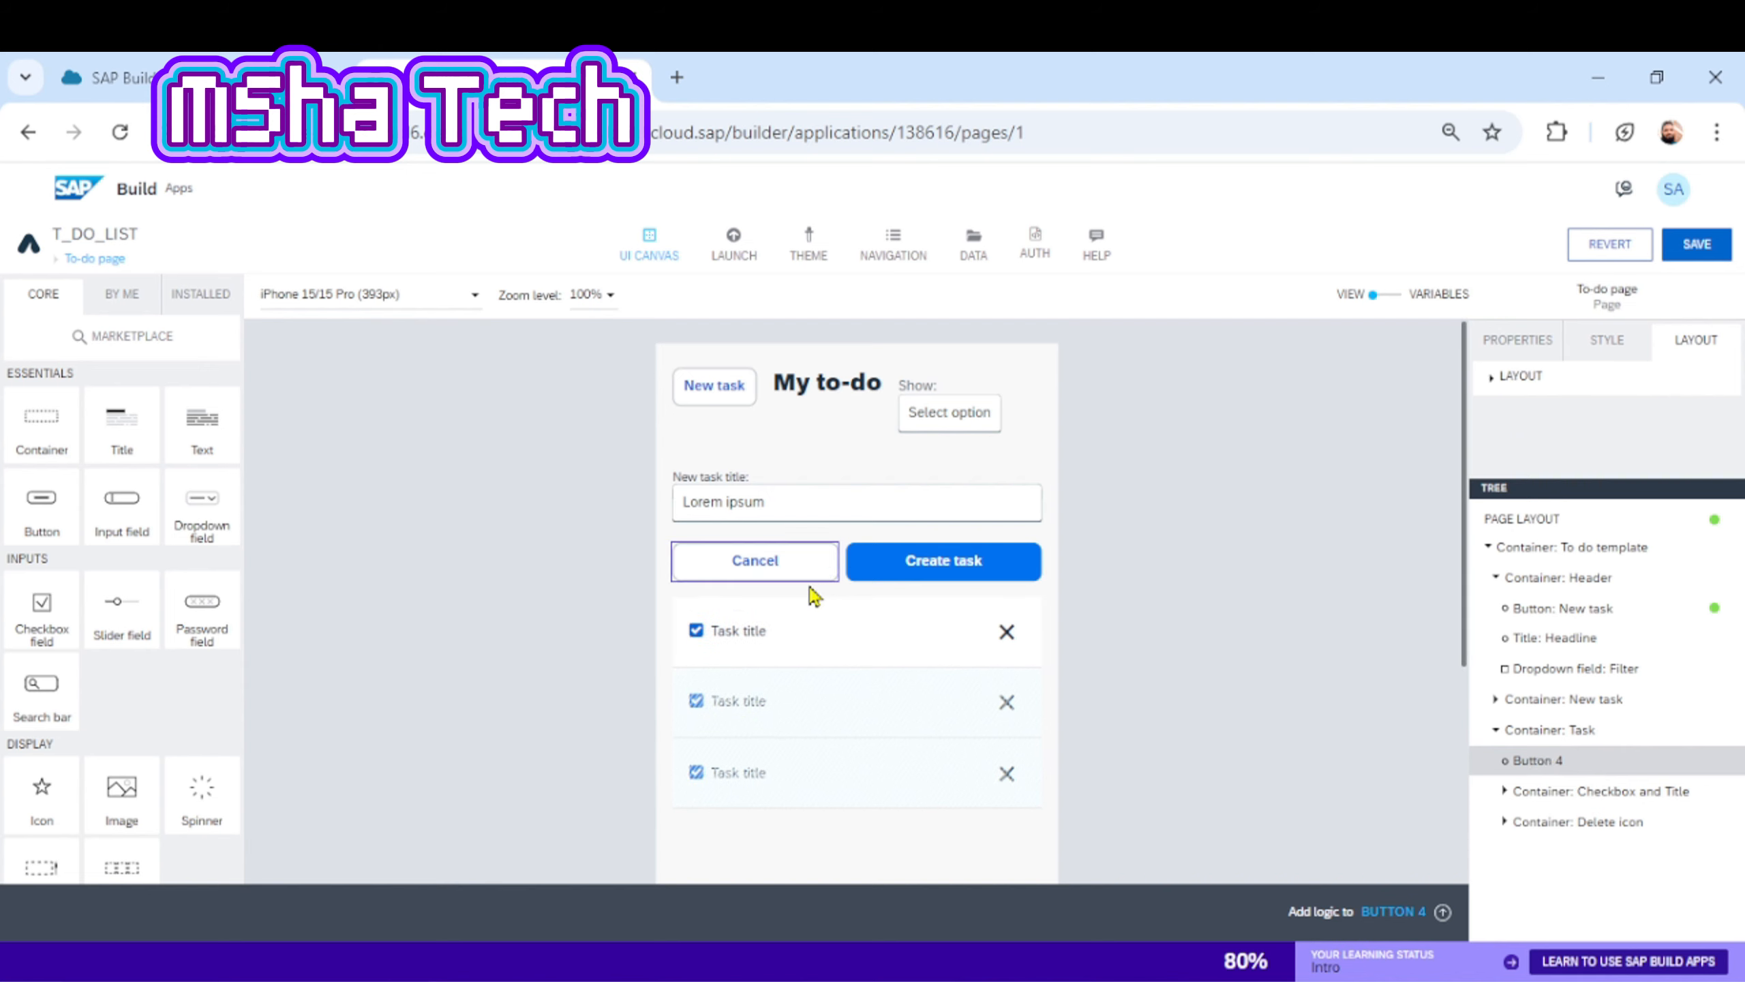
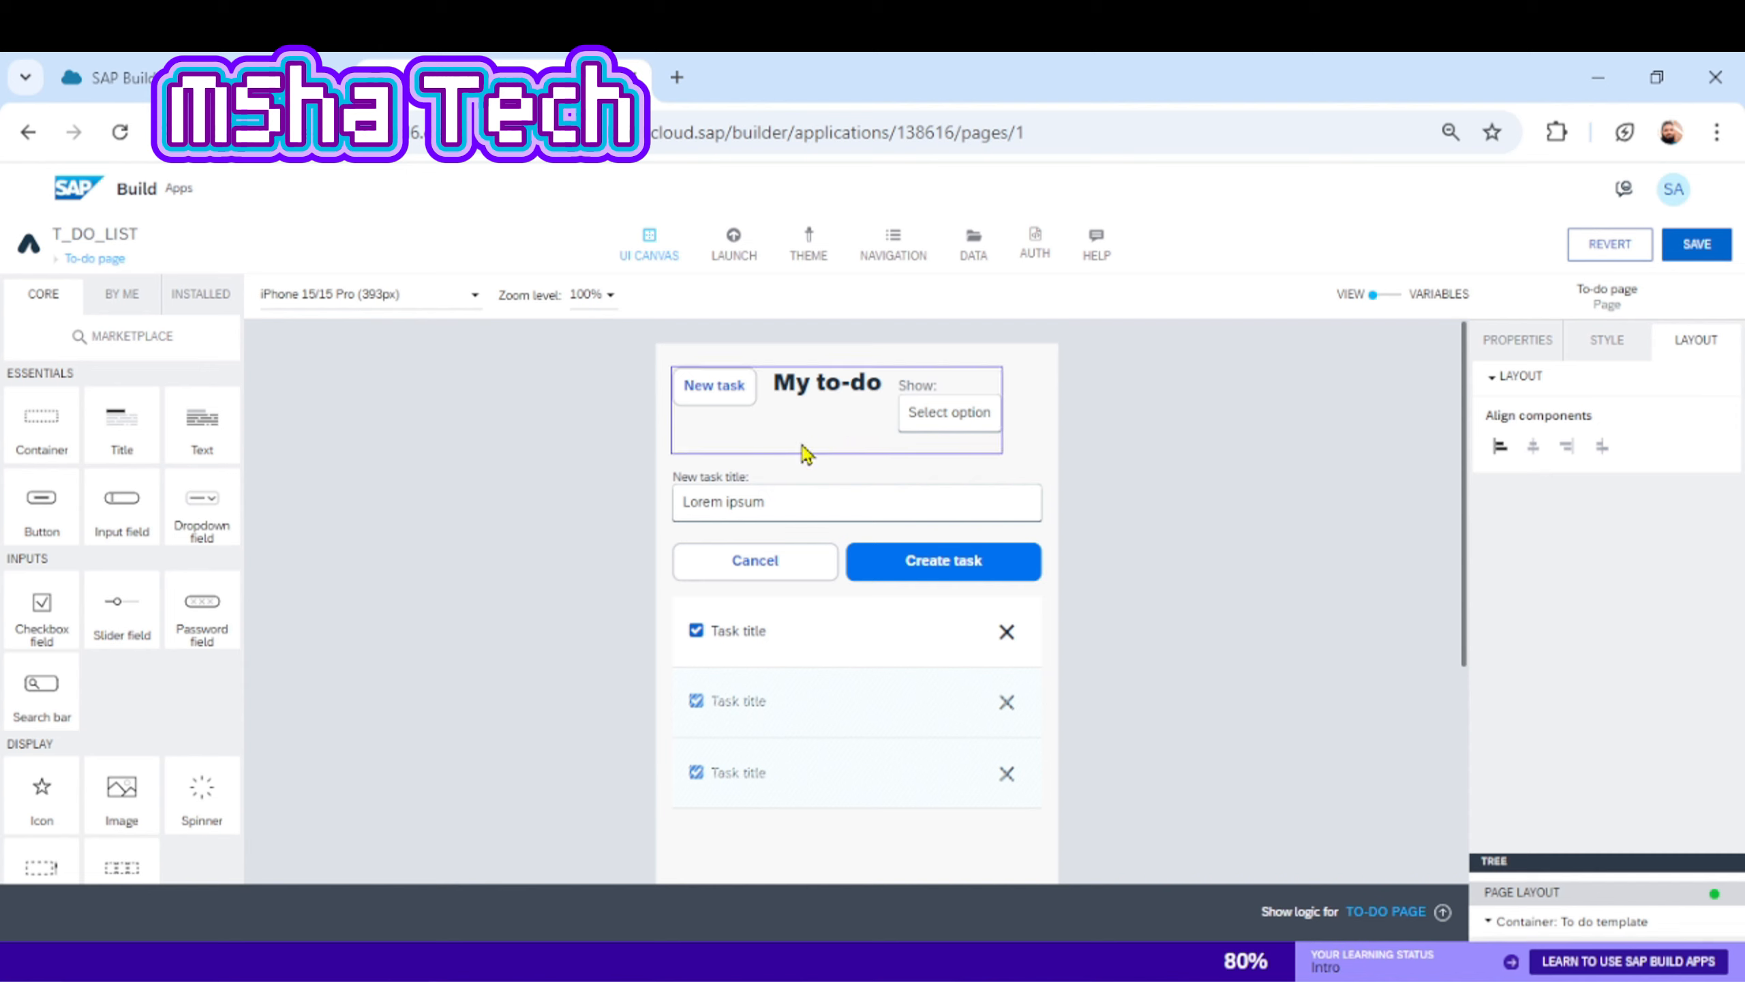
- Open the properties of the Task title input field and examine its label text
{"action": "left_click", "coordinate": [788, 507]}
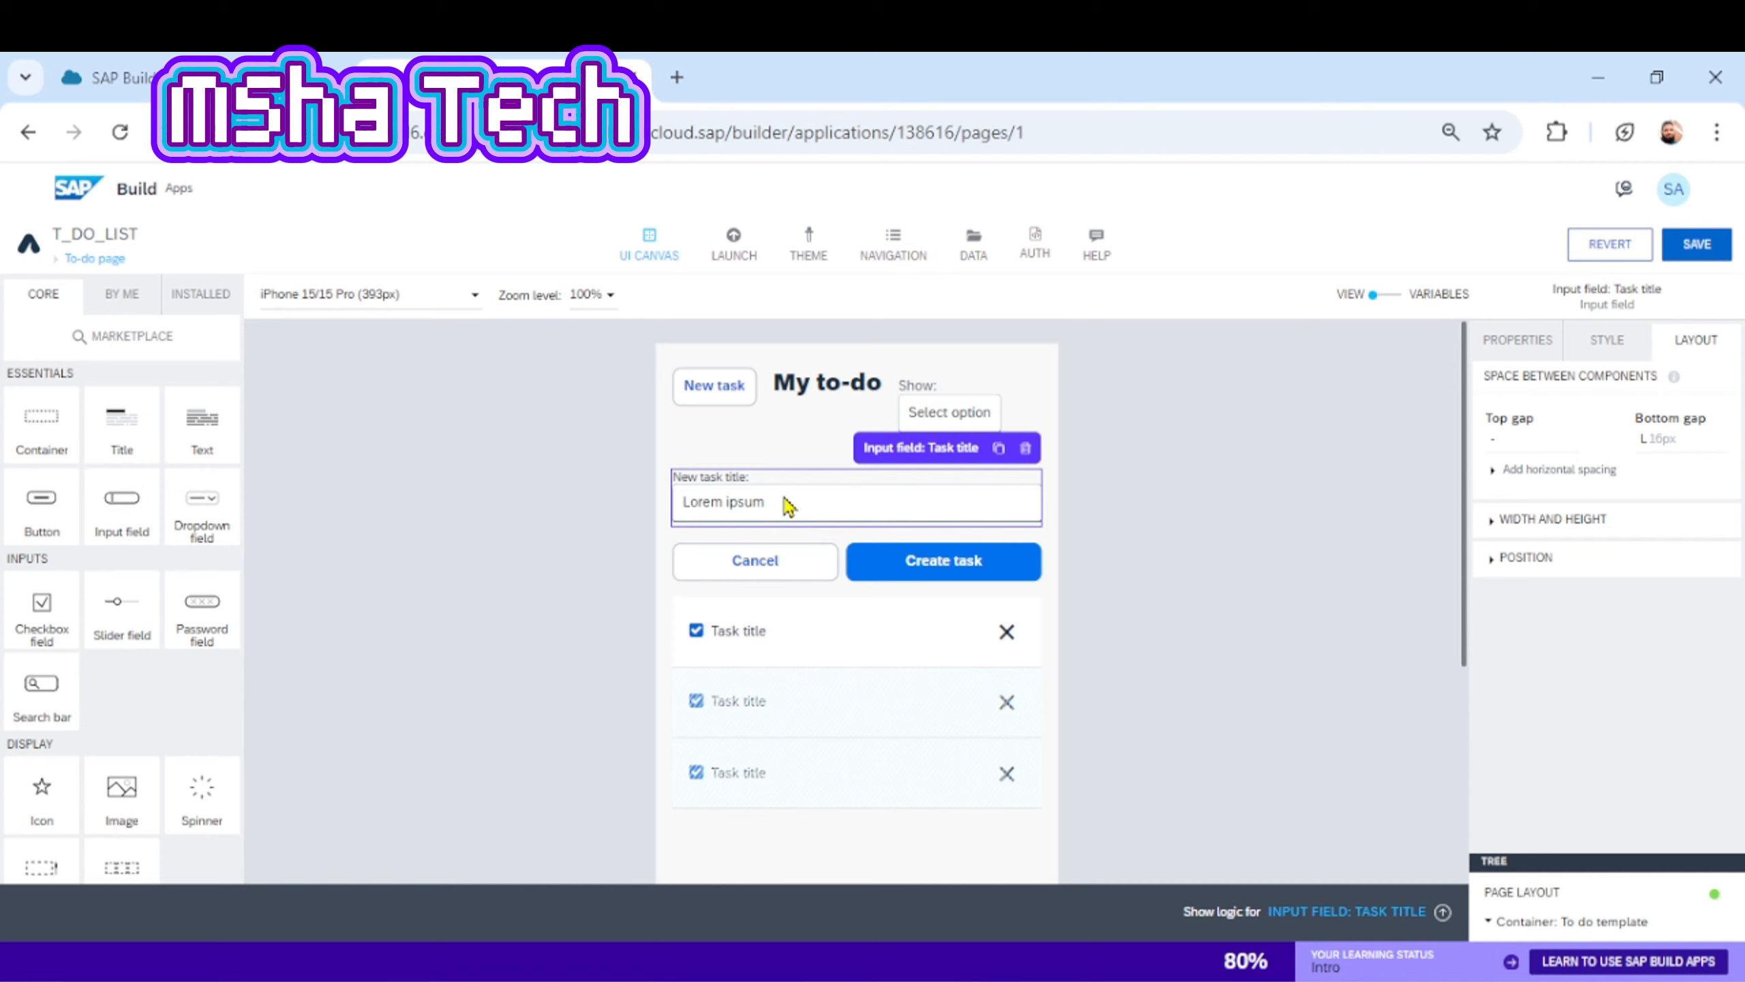
{"action": "left_click", "coordinate": [1518, 355]}
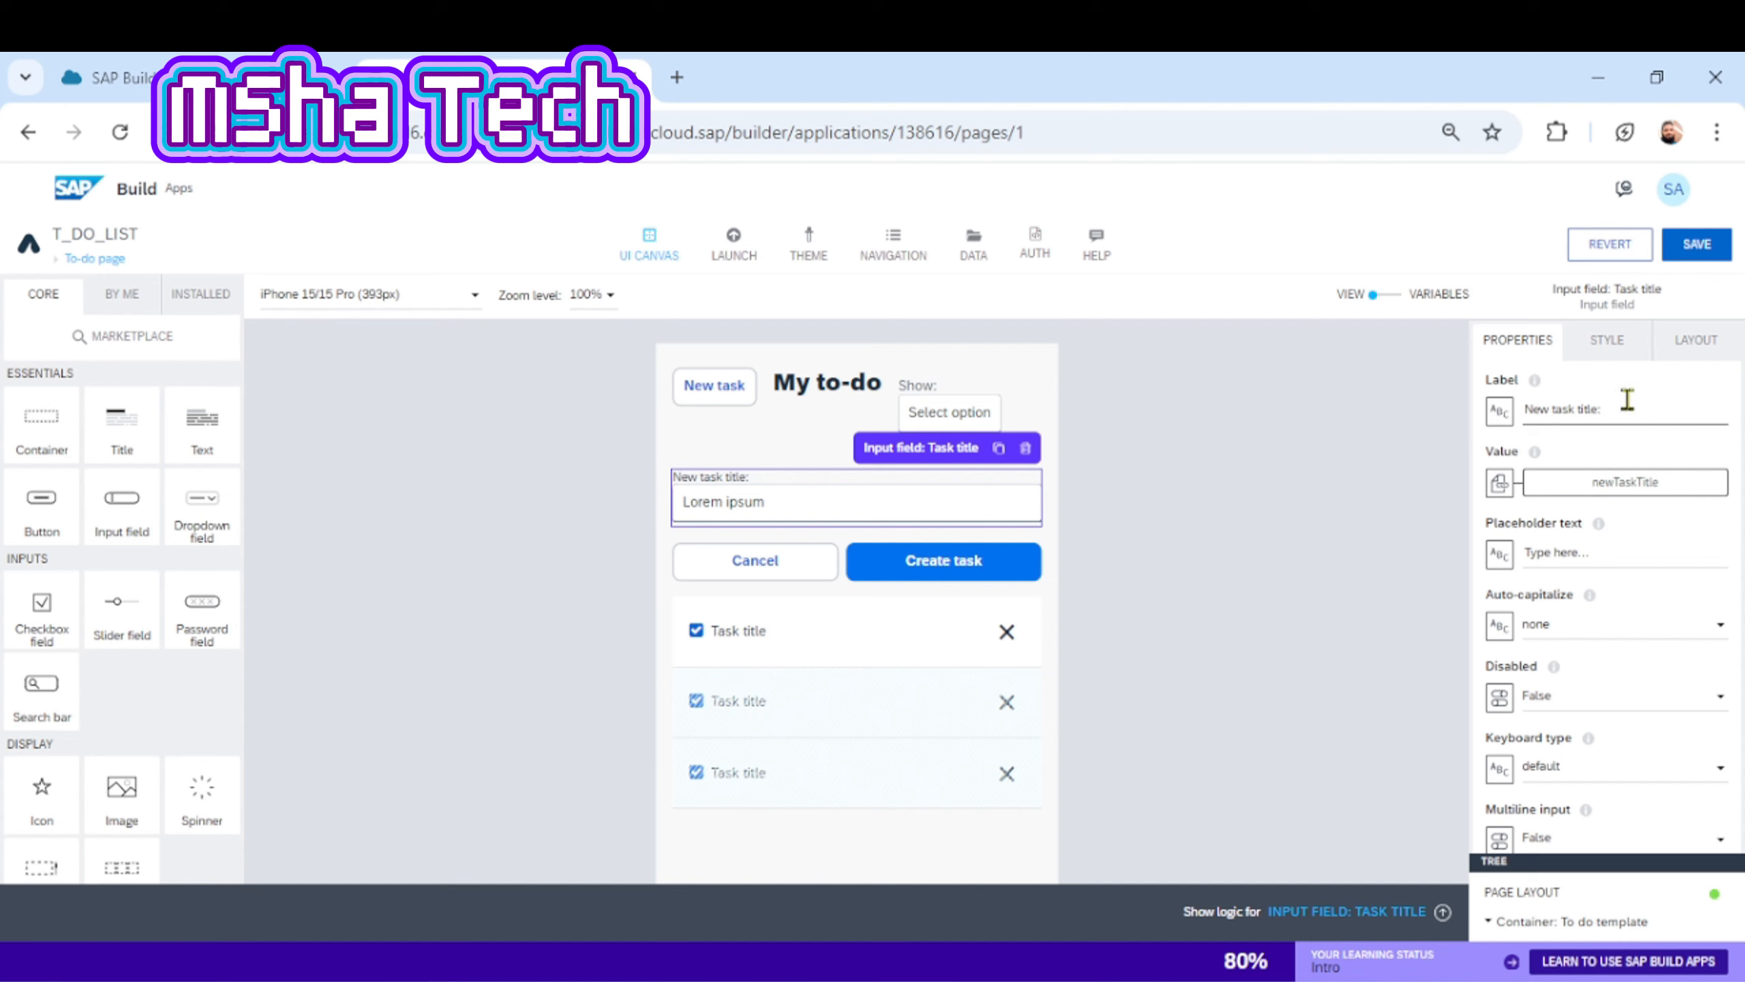
{"action": "left_click_drag", "start_coordinate": [1628, 400], "coordinate": [1528, 412]}
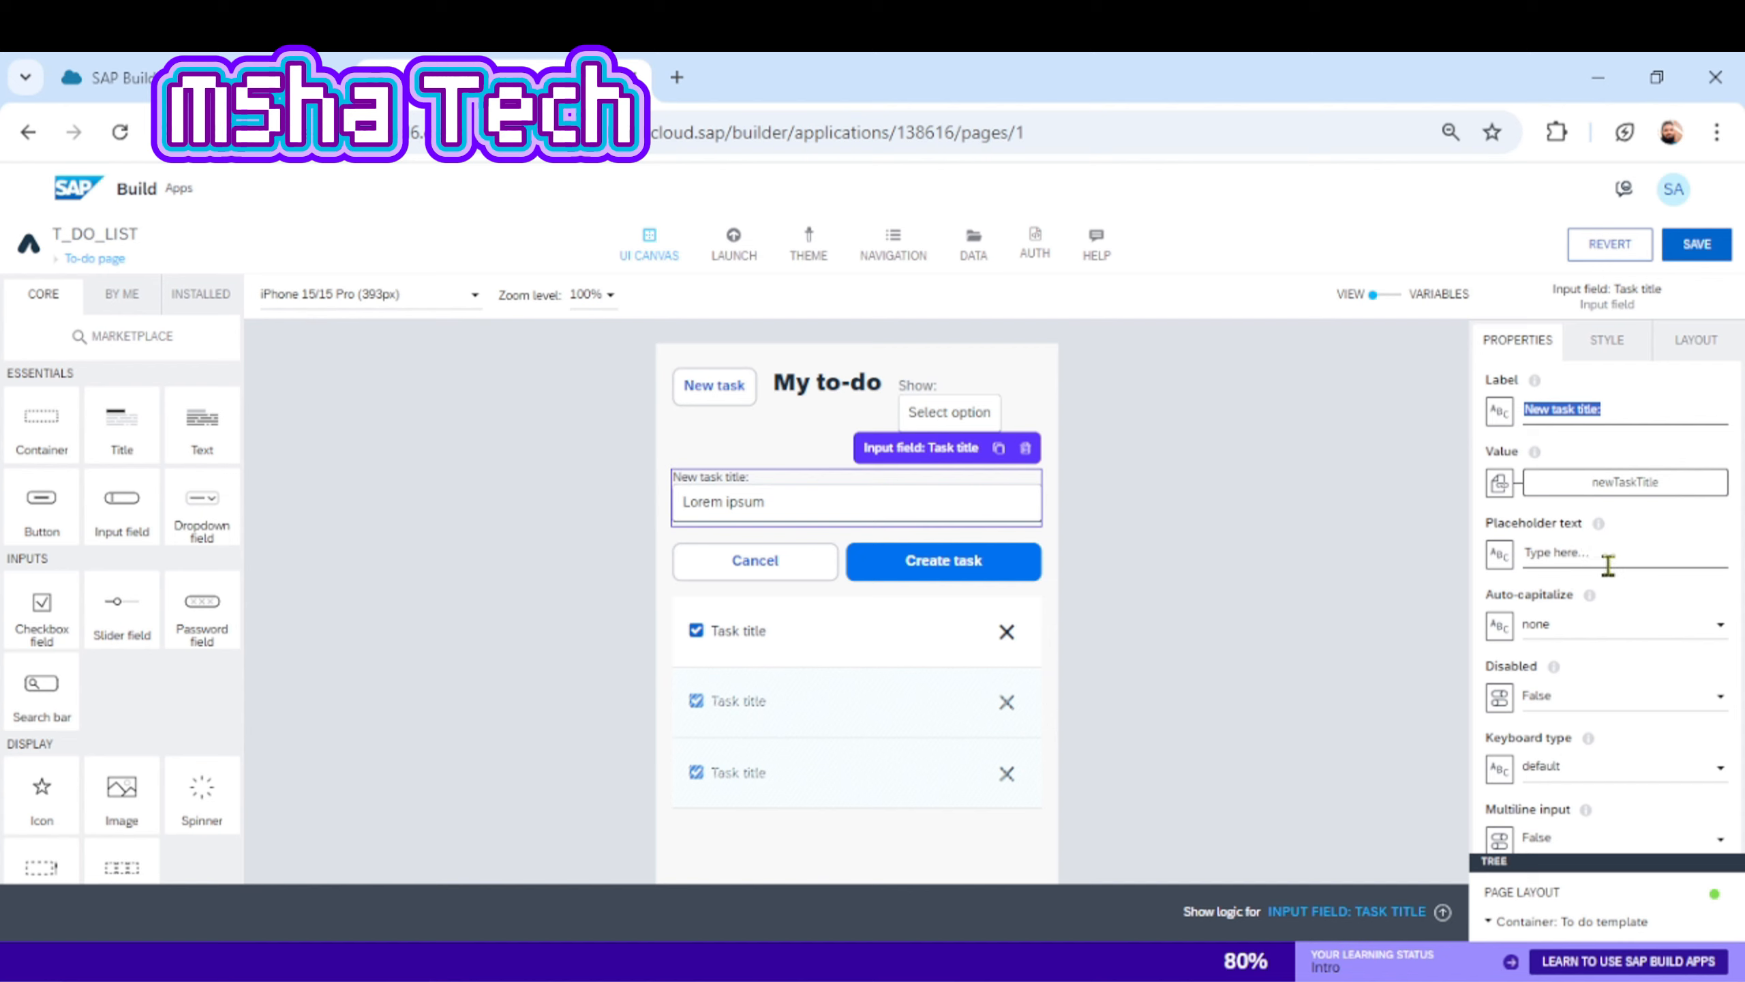
- Set the Task title input field's placeholder text to "NEW TASK Field" and save the app
{"action": "left_click", "coordinate": [1551, 554]}
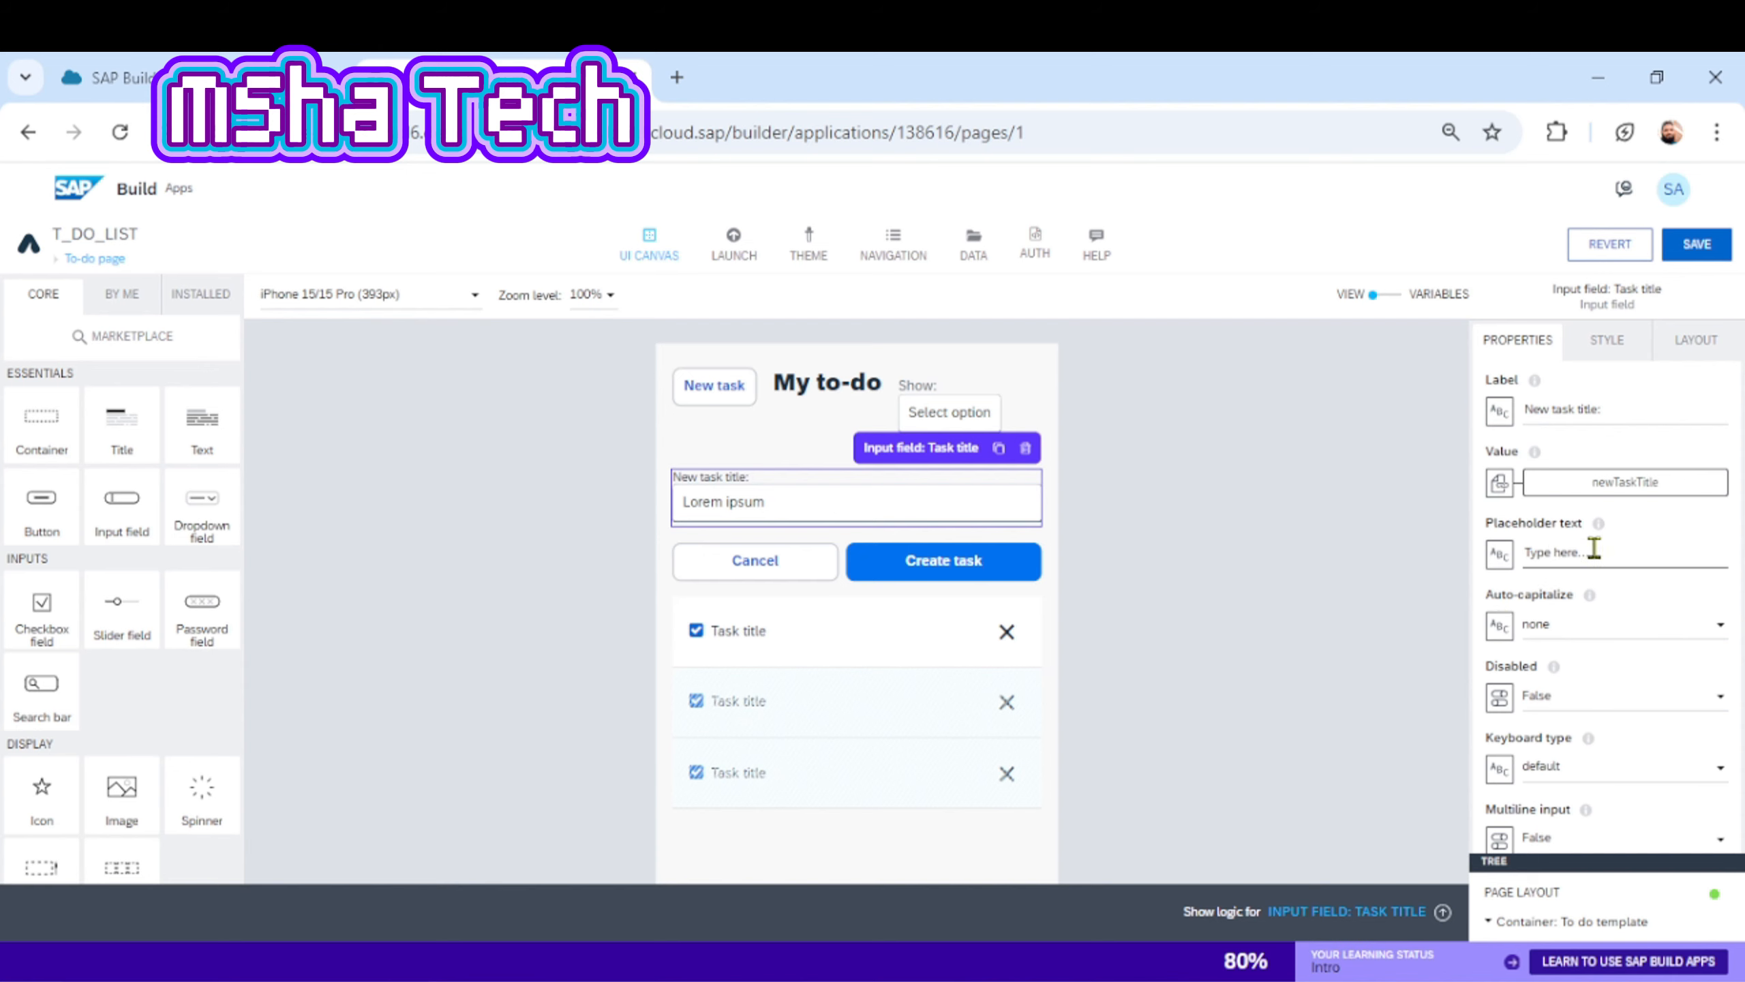
{"action": "left_click_drag", "start_coordinate": [1593, 548], "coordinate": [1501, 558]}
{"action": "type", "text": "N"}
{"action": "type", "text": "E"}
{"action": "type", "text": "W"}
{"action": "type", "text": " TAS"}
{"action": "type", "text": "K"}
{"action": "type", "text": " R"}
{"action": "type", "text": "ield"}
{"action": "key", "text": "Return"}
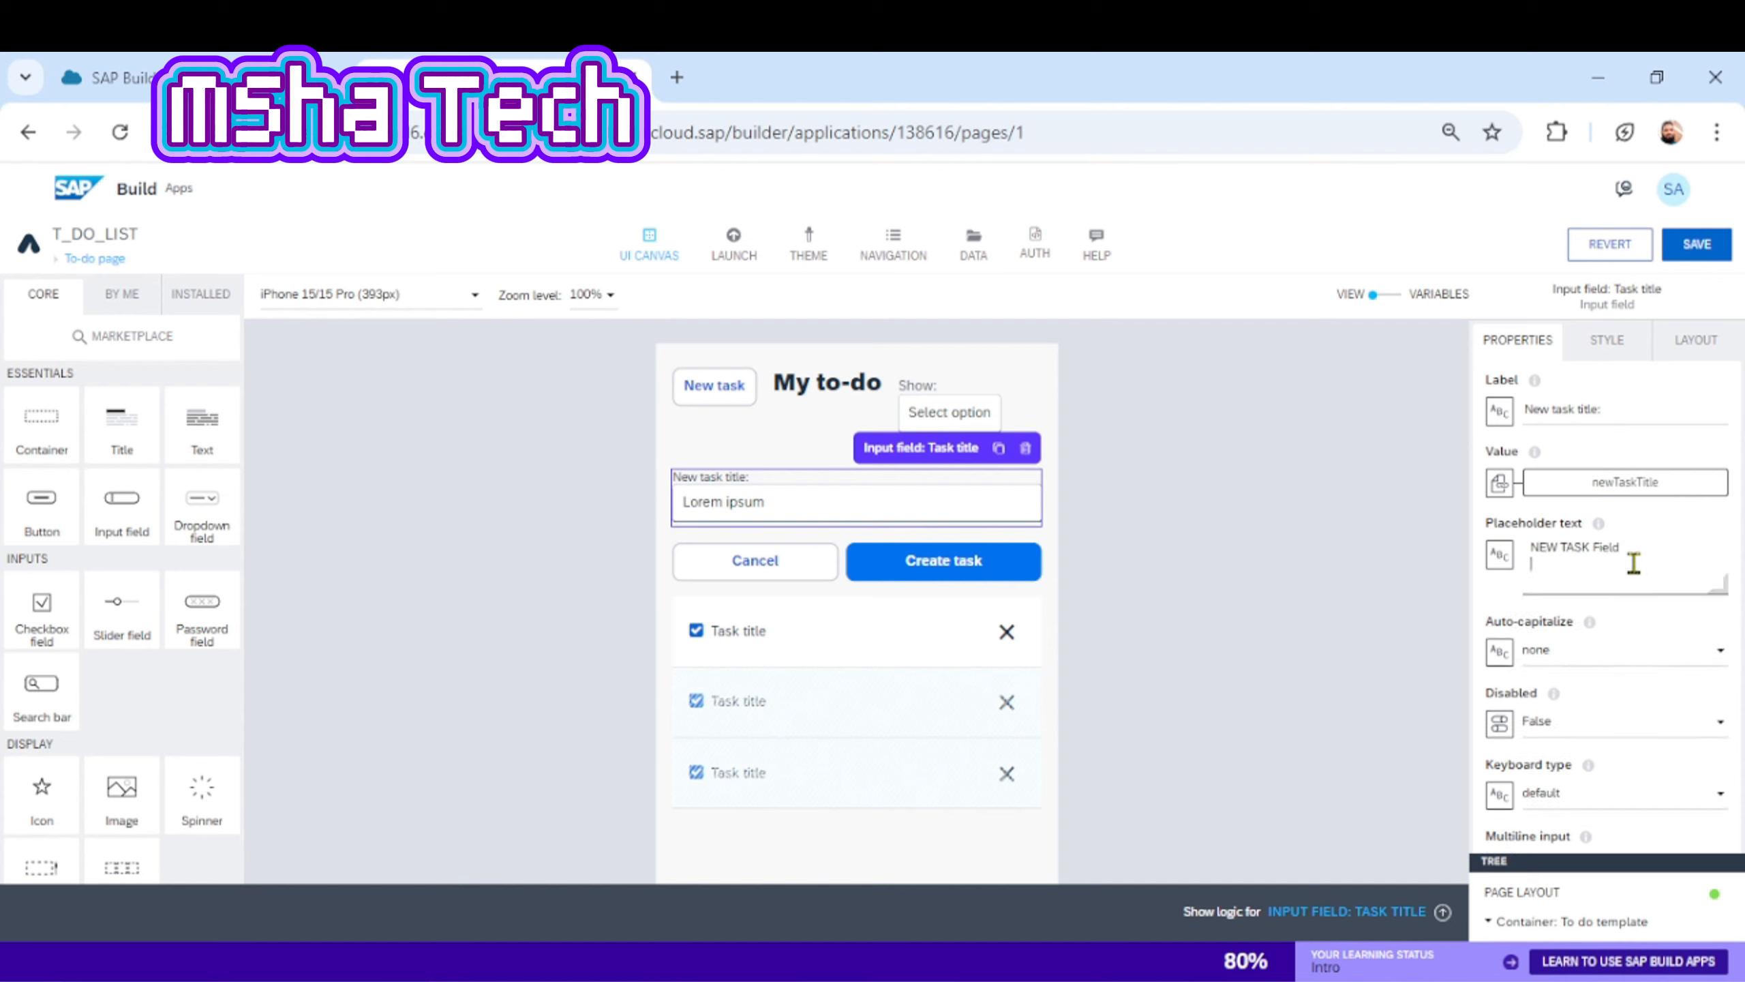
{"action": "key", "text": "BackSpace"}
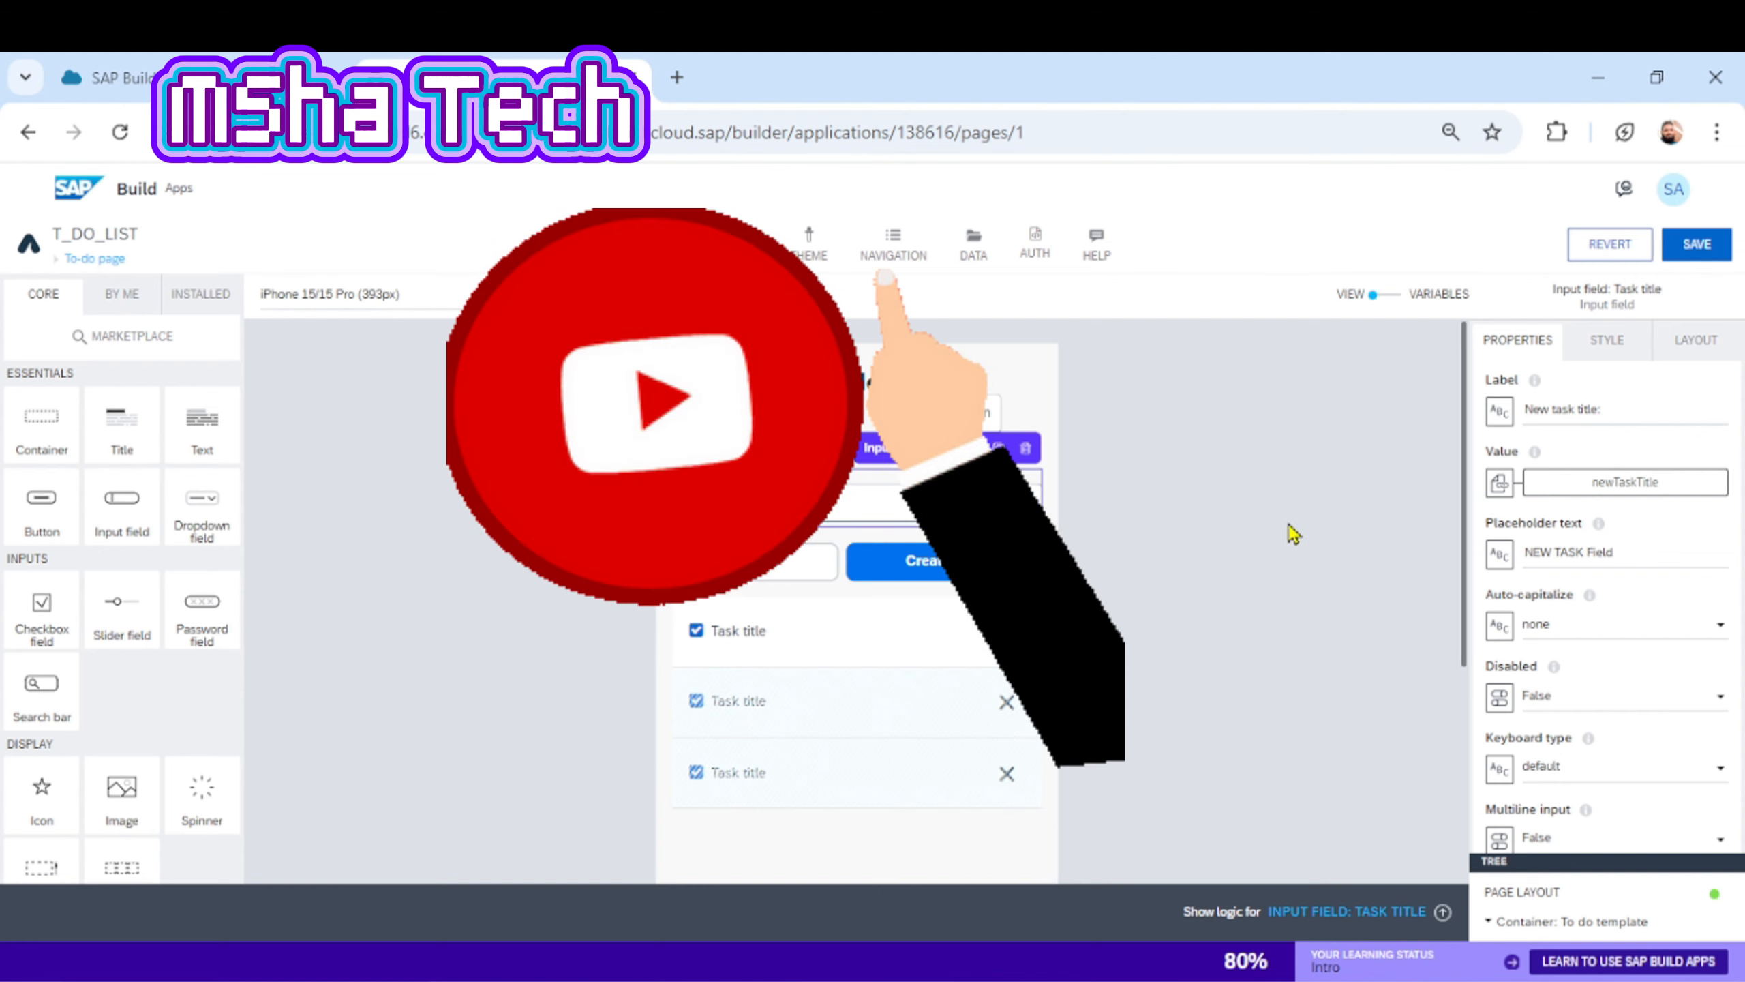
{"action": "left_click", "coordinate": [1695, 246]}
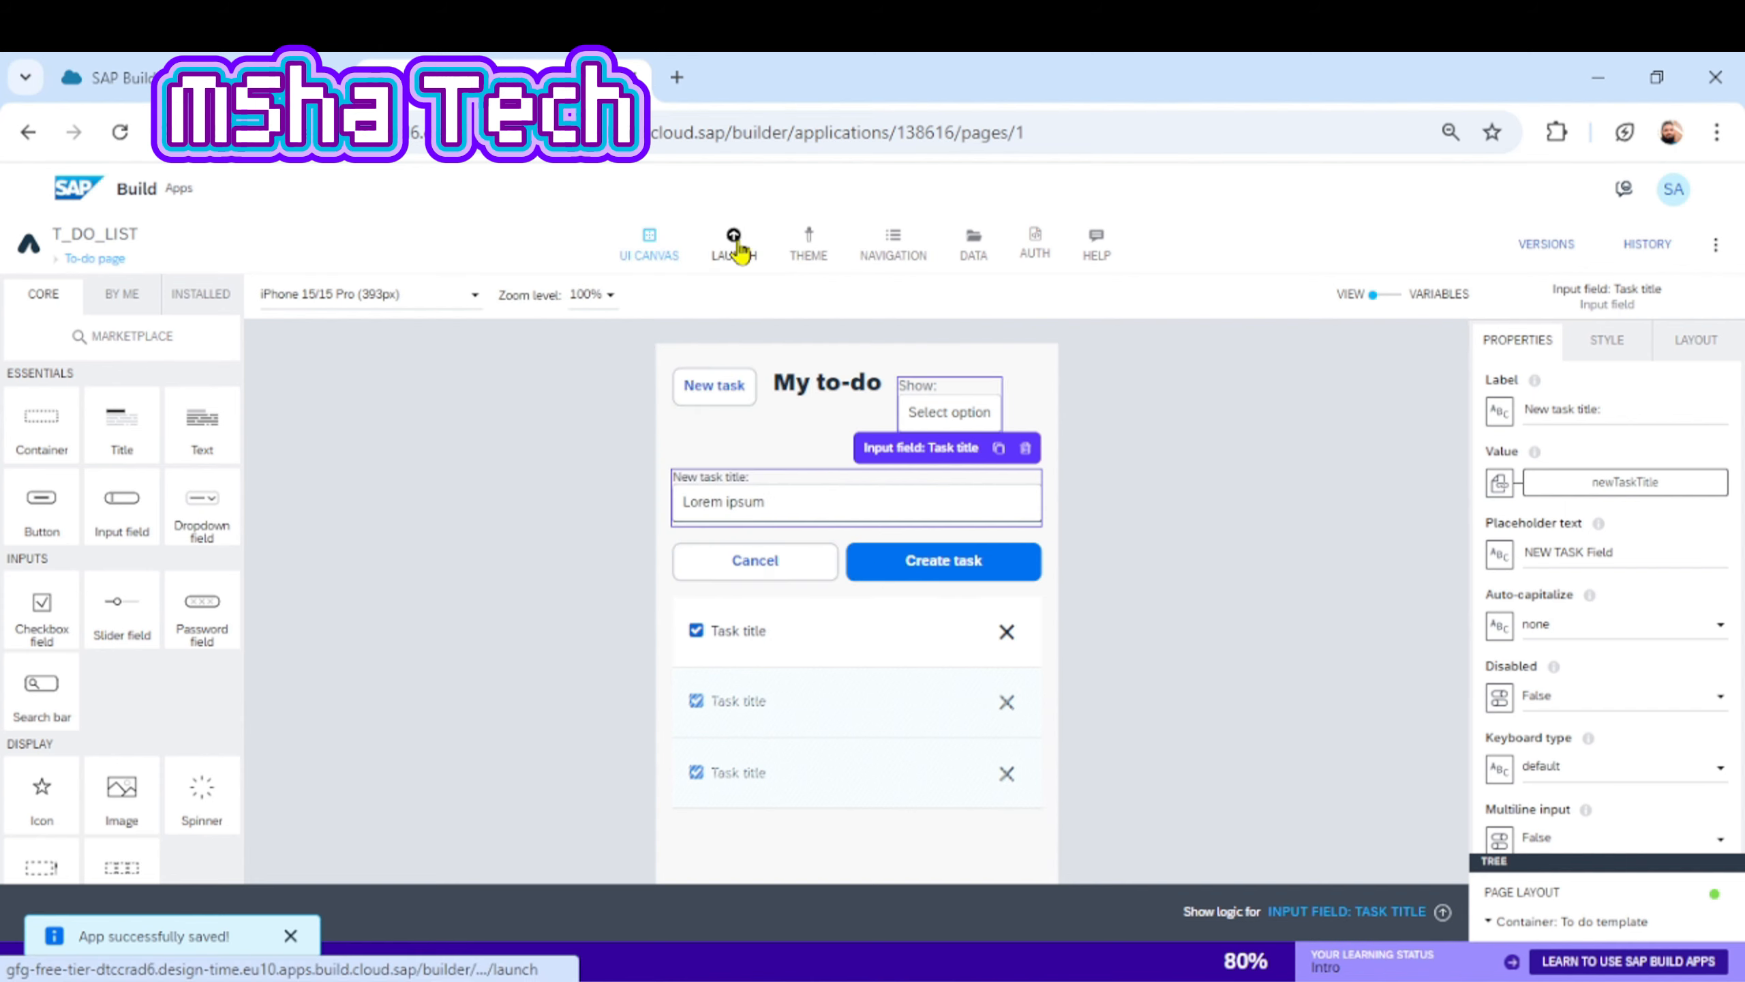
- Open the app's preview portal and start the web preview to reach the list of previewable apps
{"action": "left_click", "coordinate": [735, 247]}
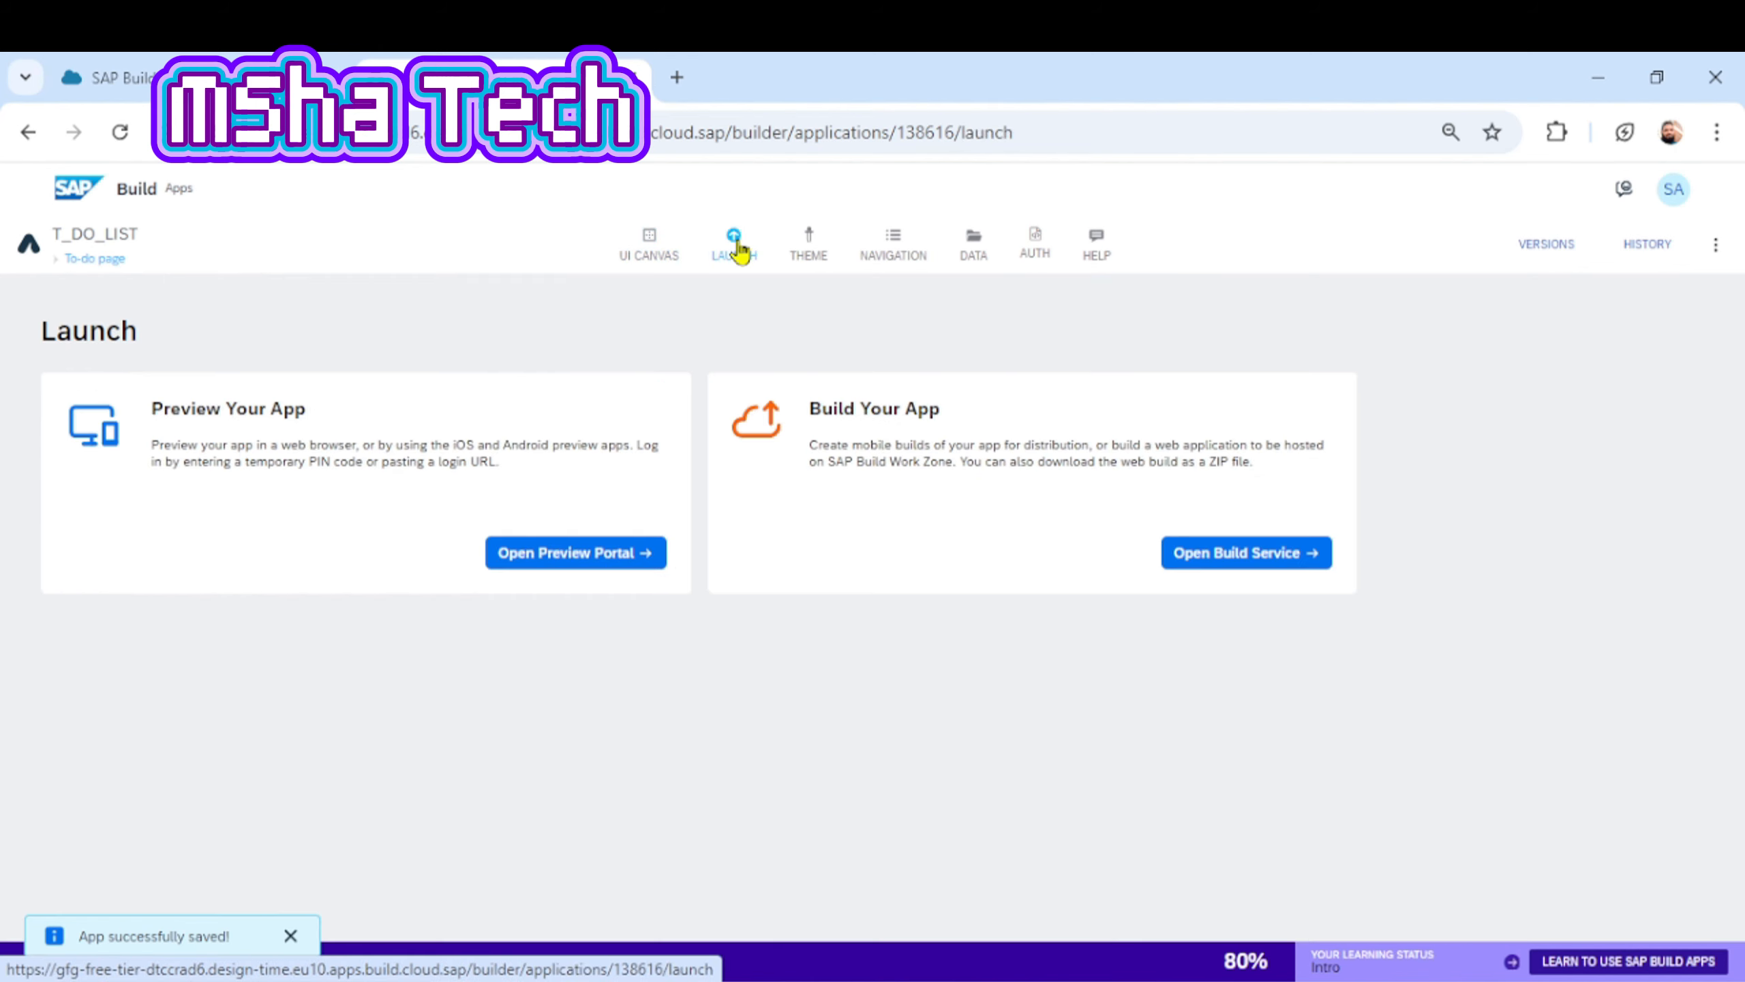
{"action": "left_click", "coordinate": [566, 560]}
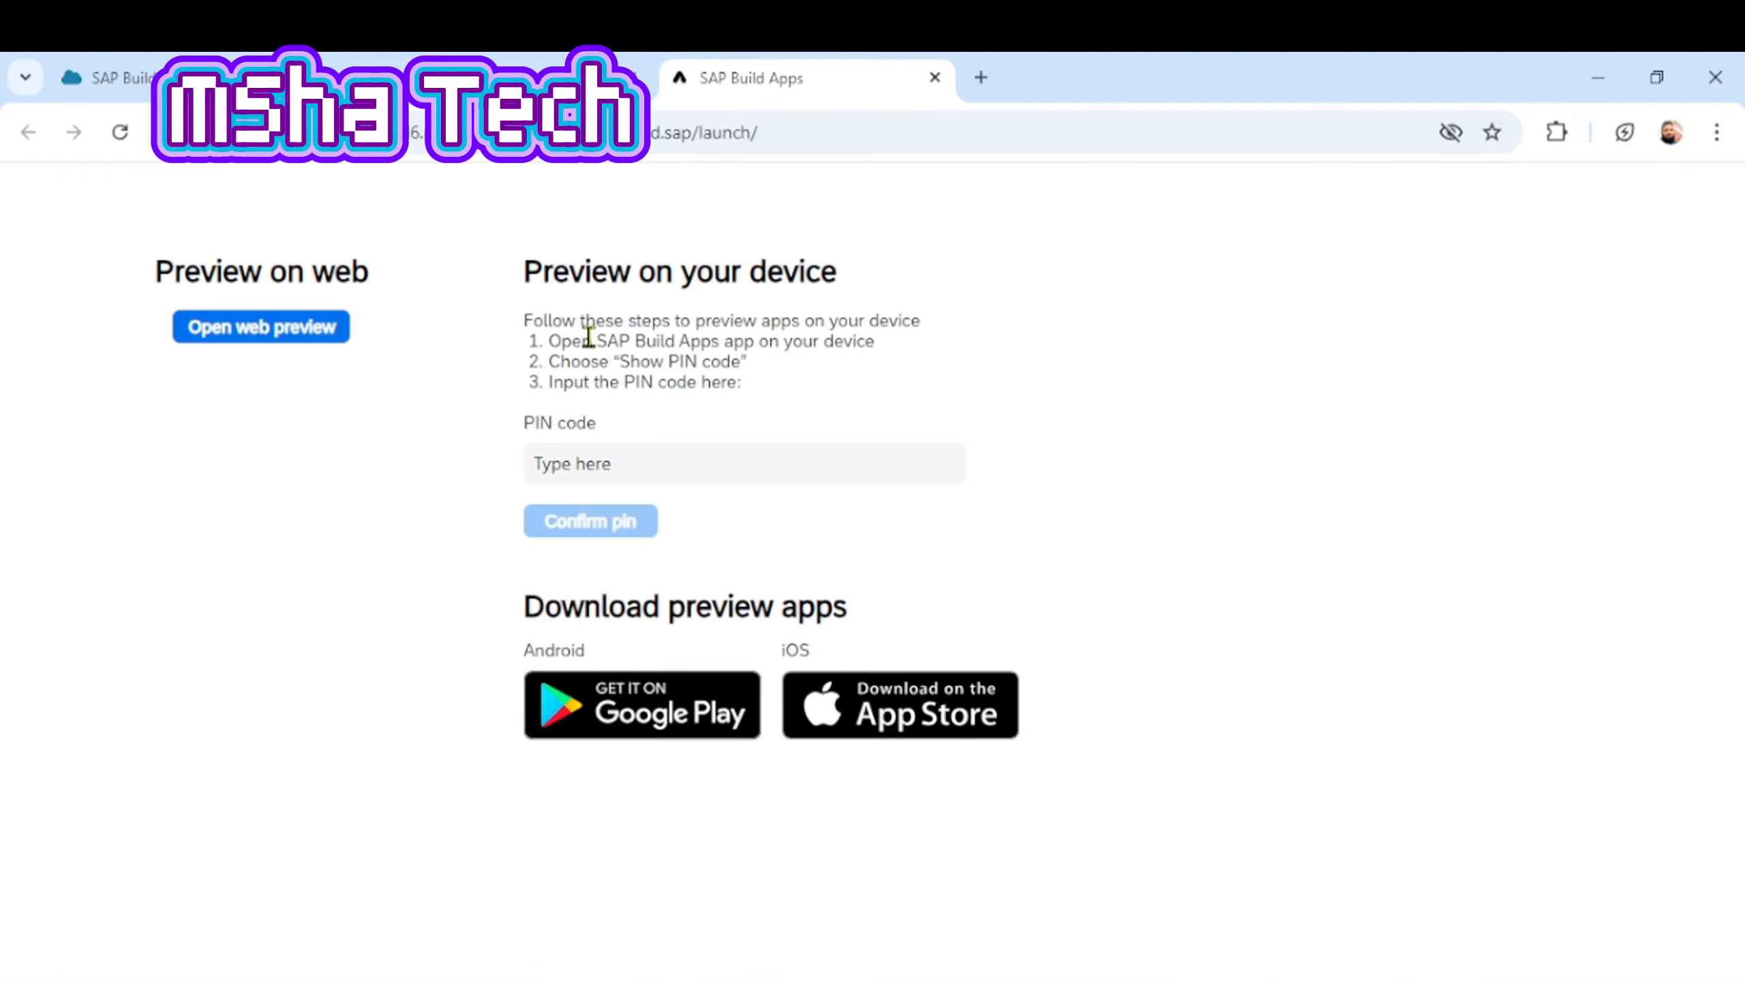
{"action": "left_click", "coordinate": [216, 337]}
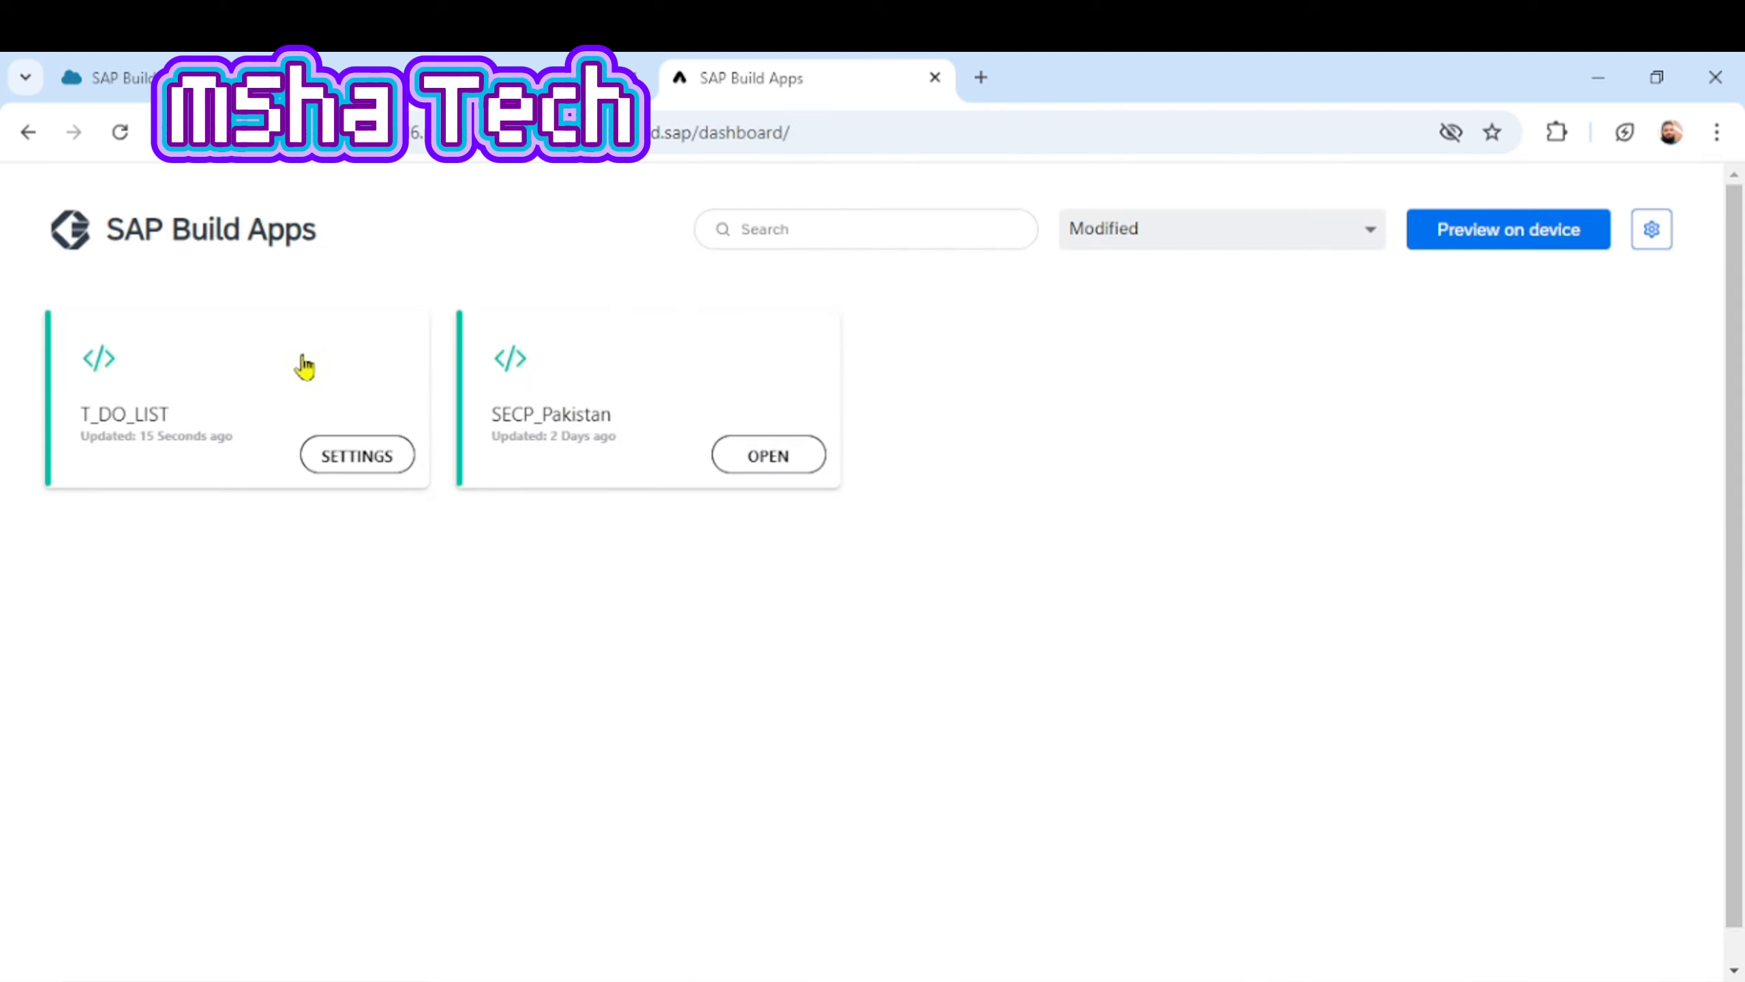
- Preview T_DO_LIST with sample data enabled for To dos, and open the new task form to check its input field
{"action": "left_click", "coordinate": [359, 374]}
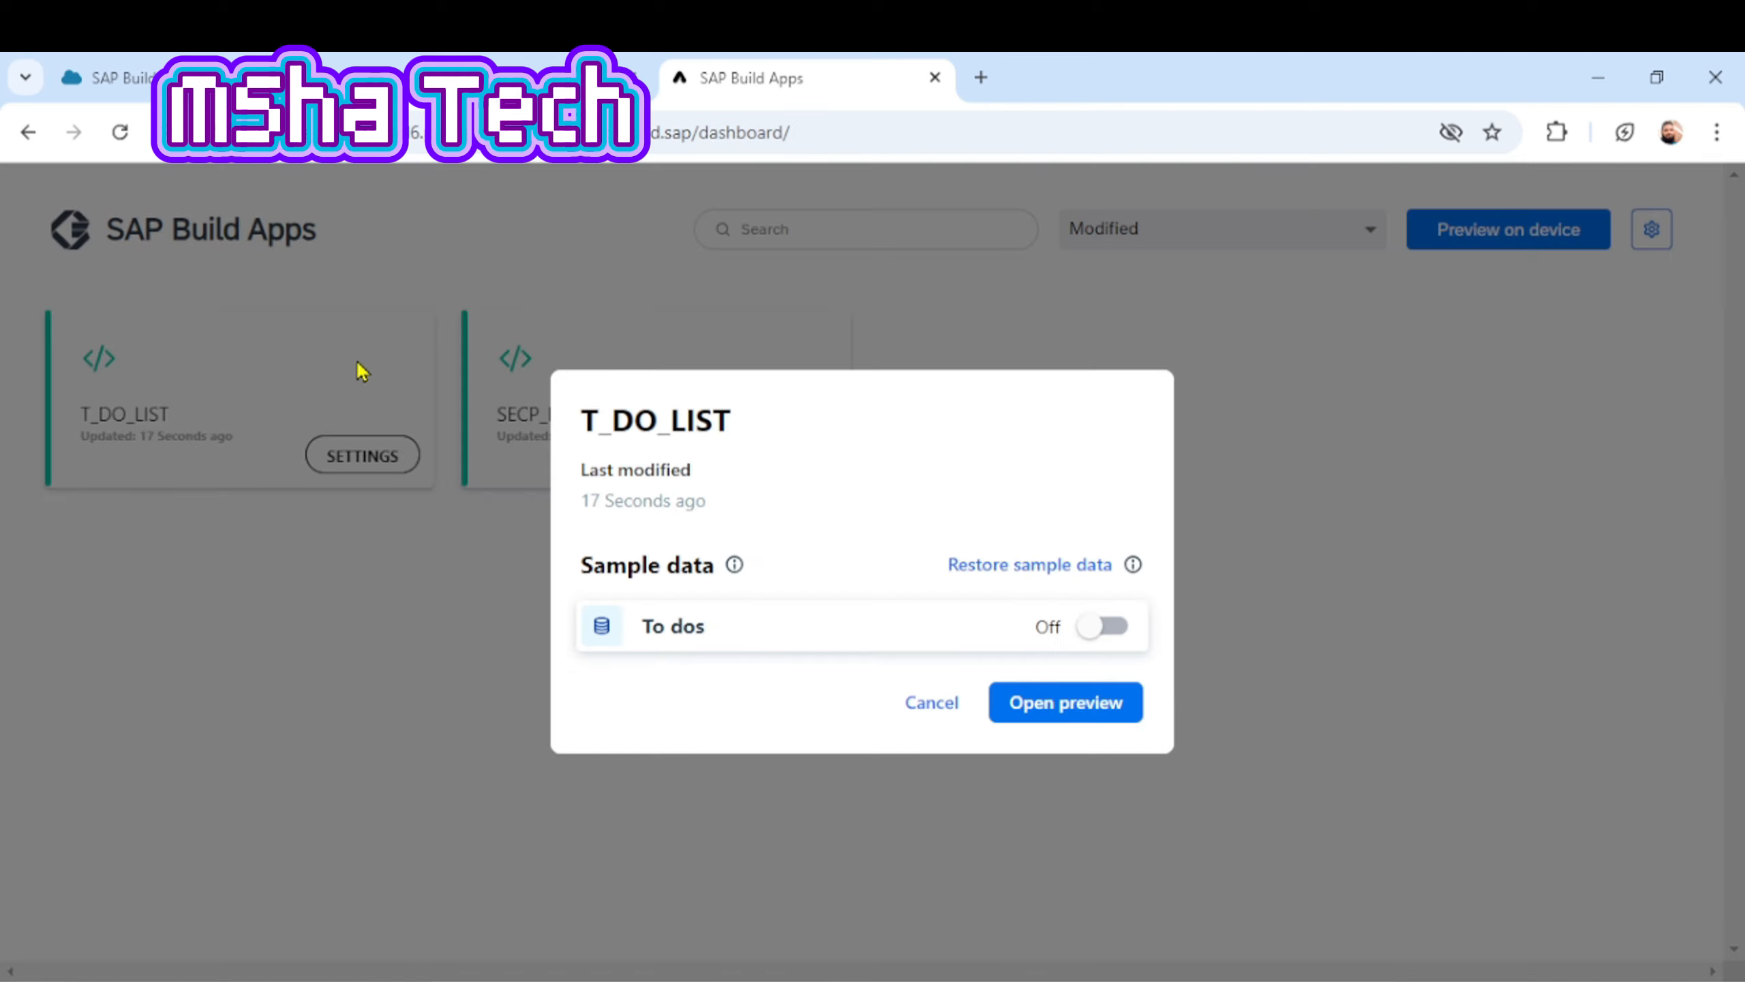
{"action": "left_click", "coordinate": [1115, 627]}
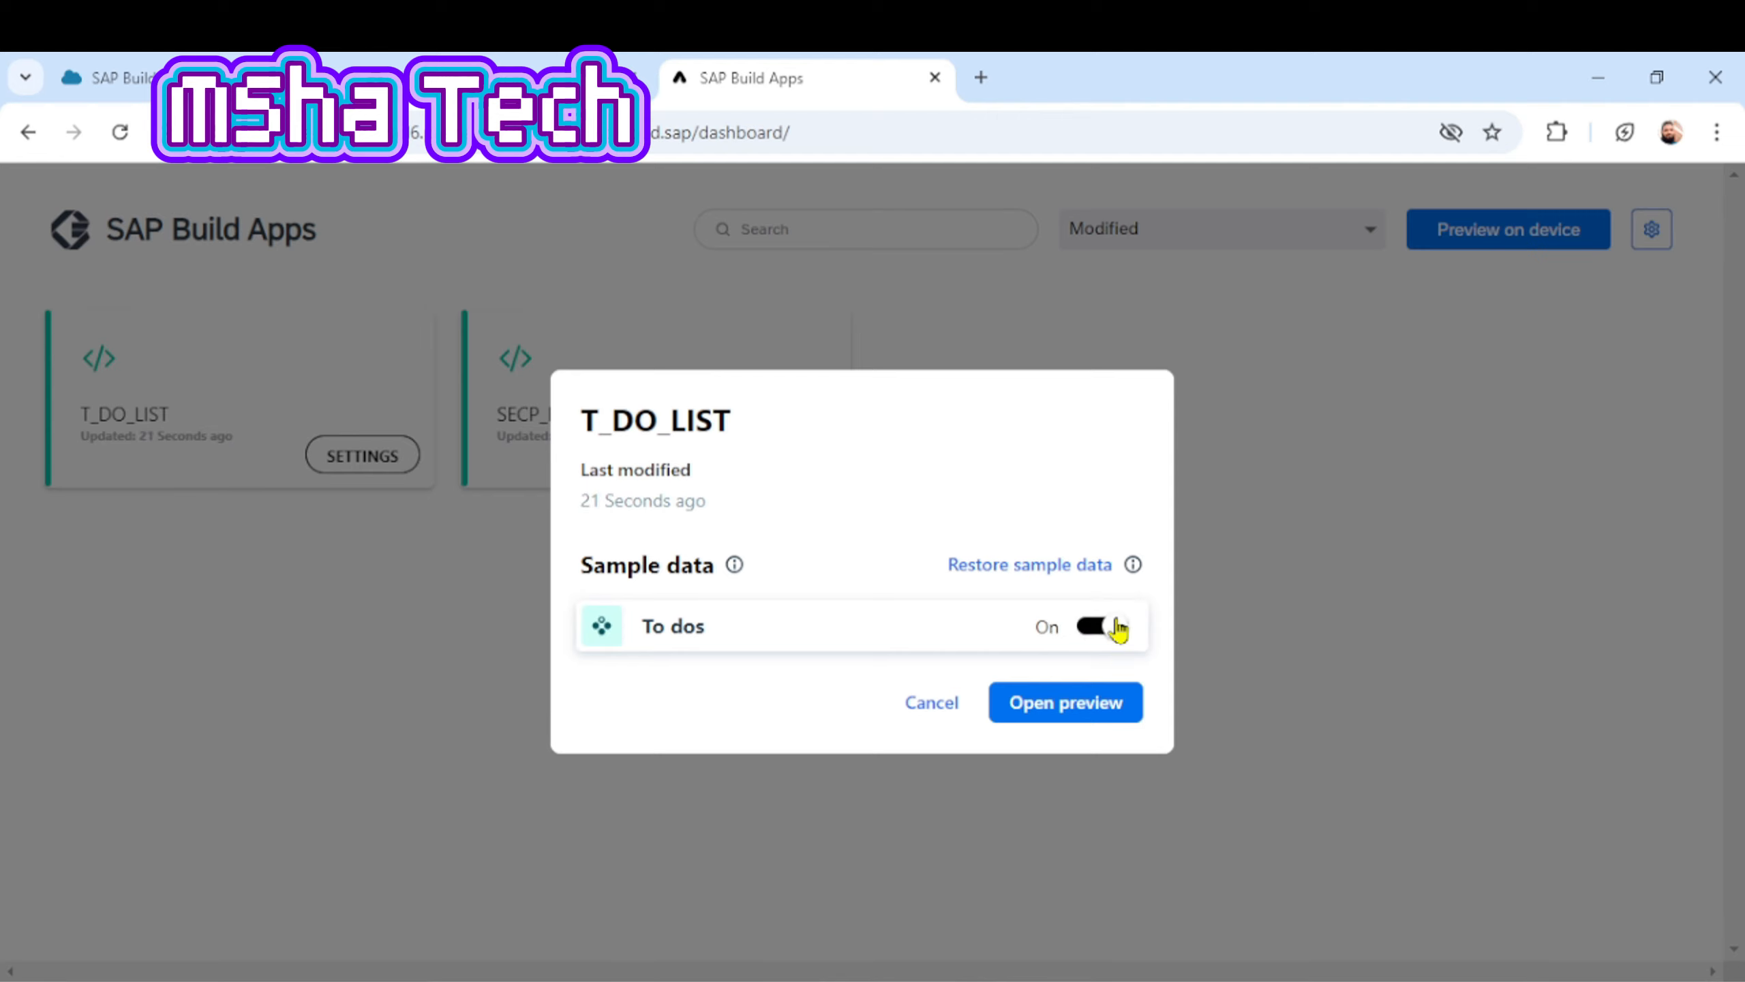
{"action": "left_click", "coordinate": [1061, 704]}
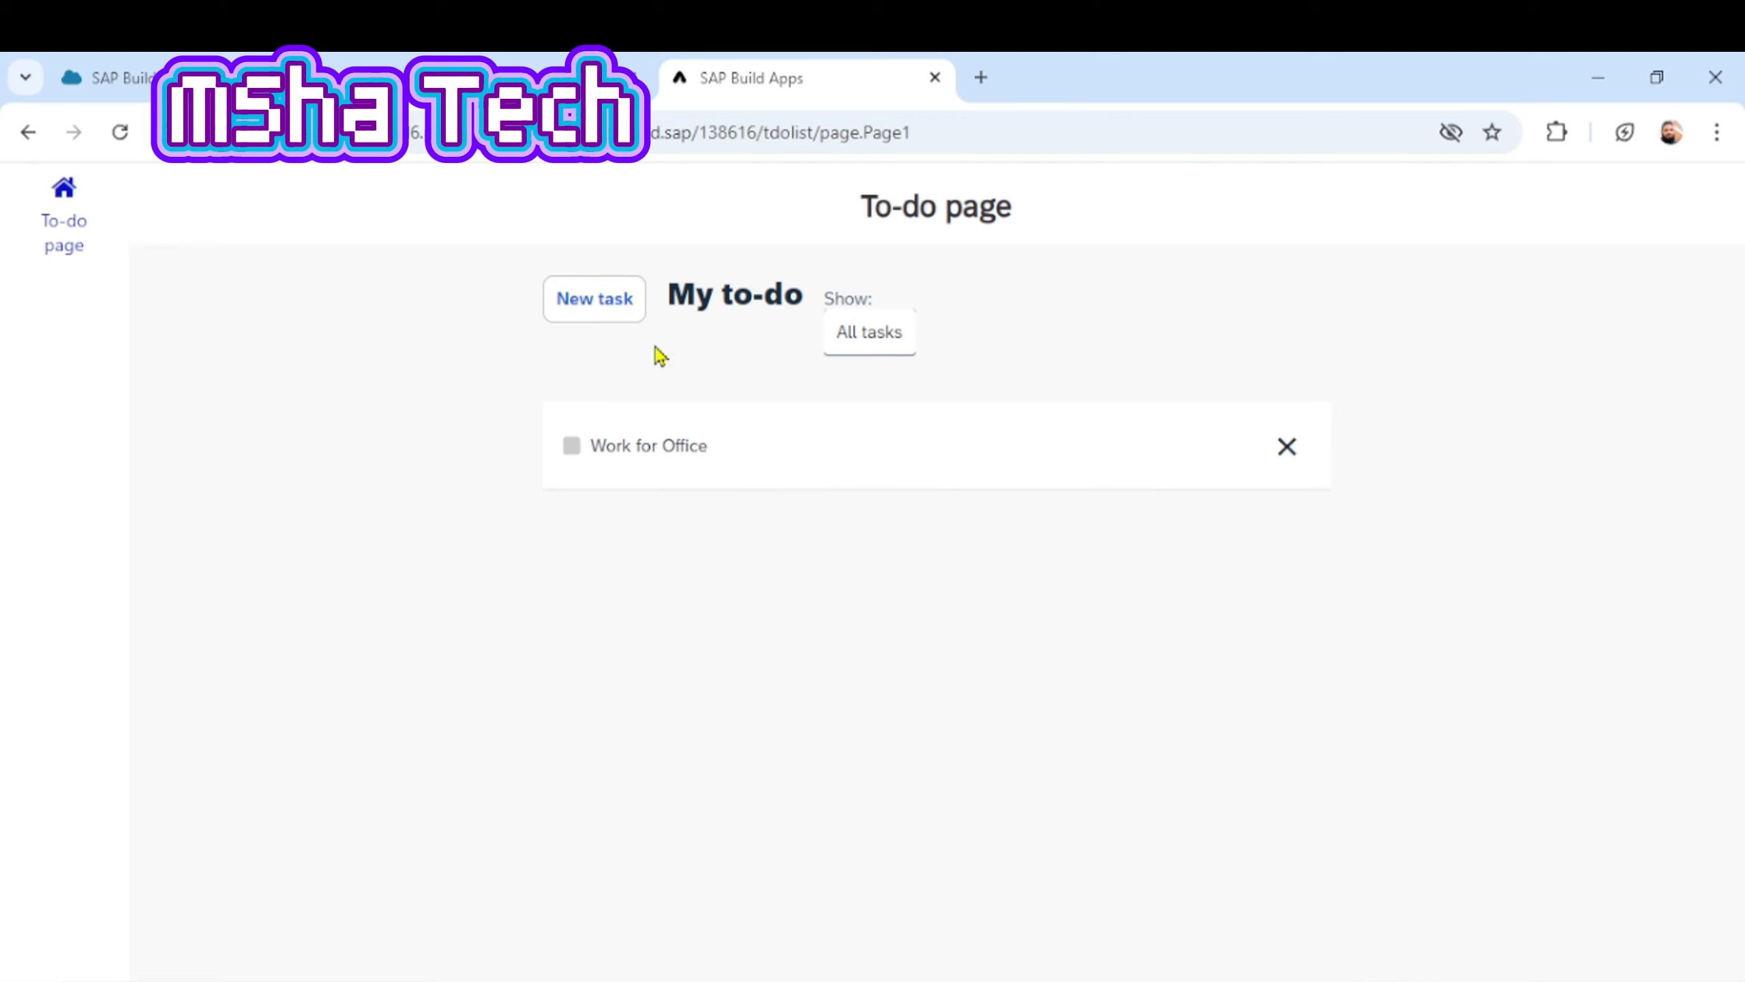
{"action": "left_click", "coordinate": [595, 300]}
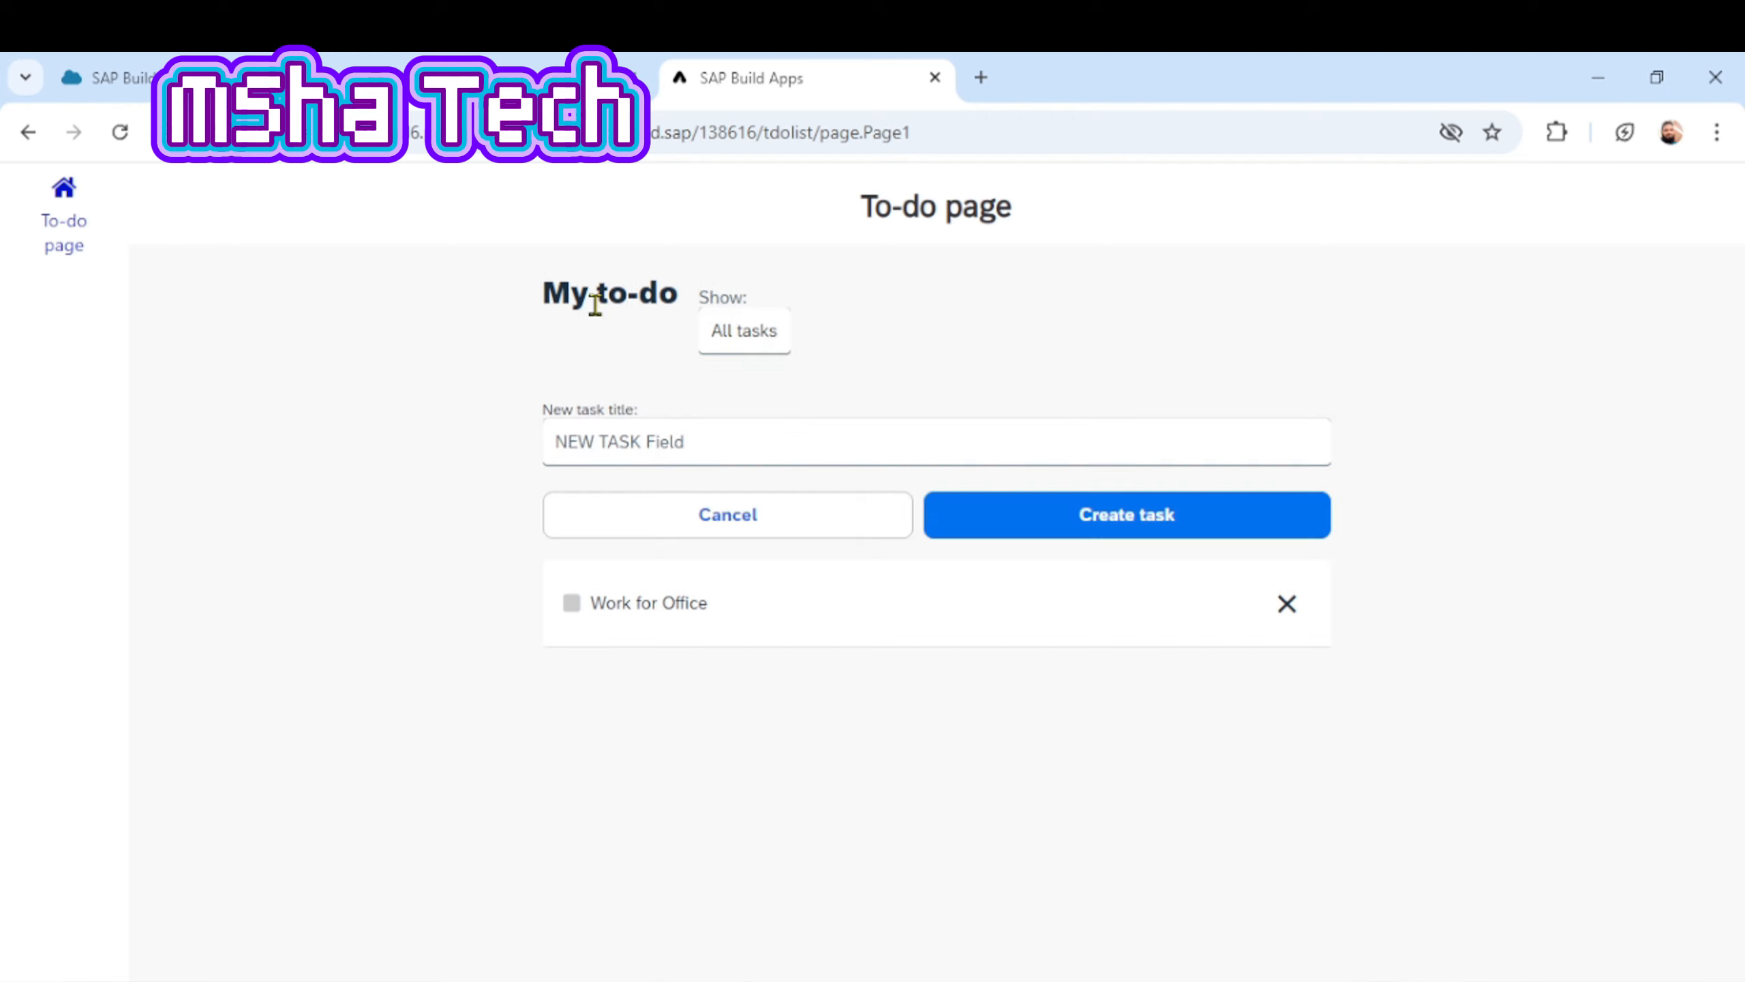